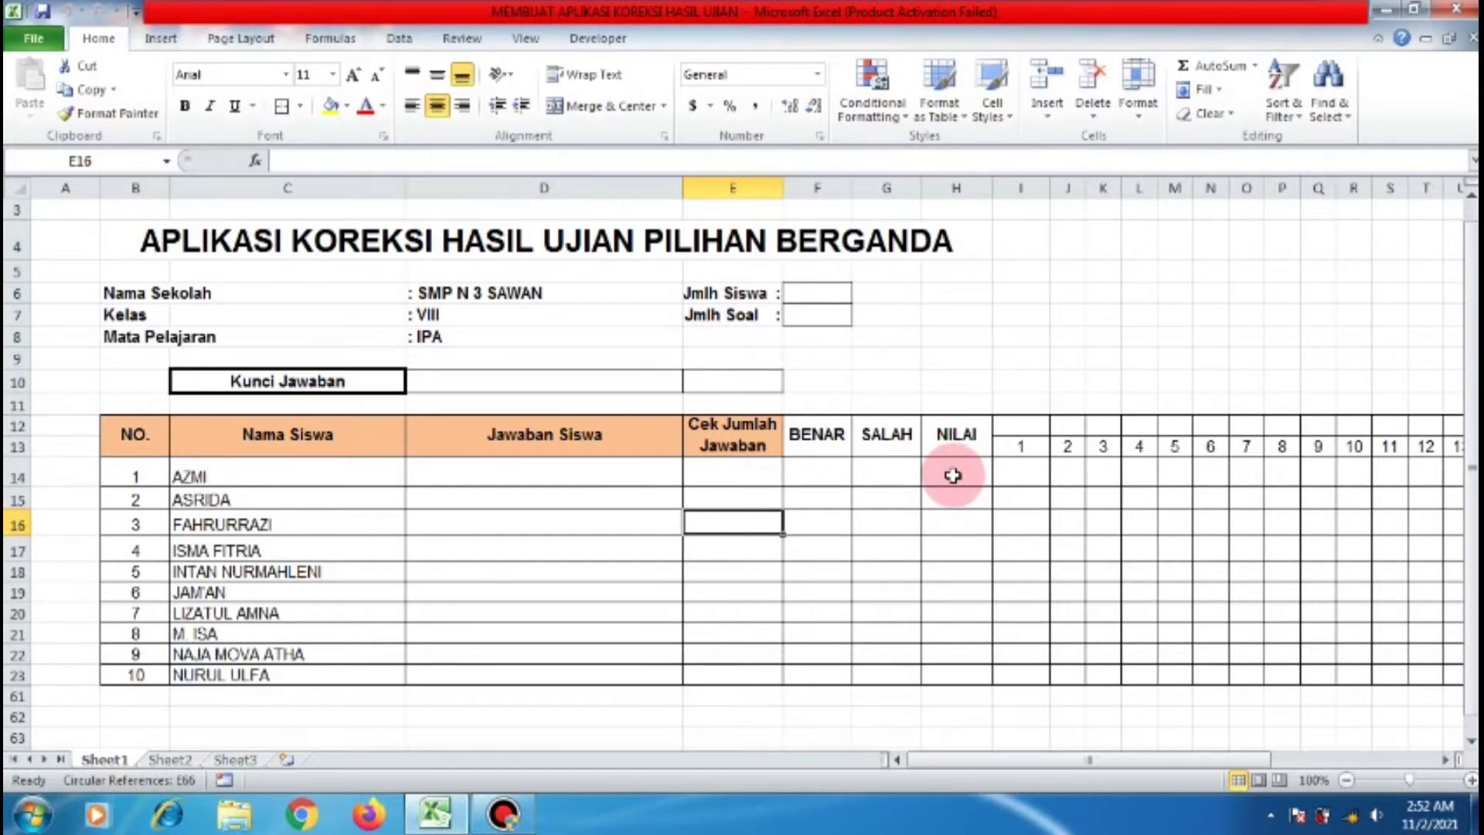
Examine the numbered question columns 1 to 50 across the answer table and return to the start of the row.
{"action": "key", "text": "ctrl+Right"}
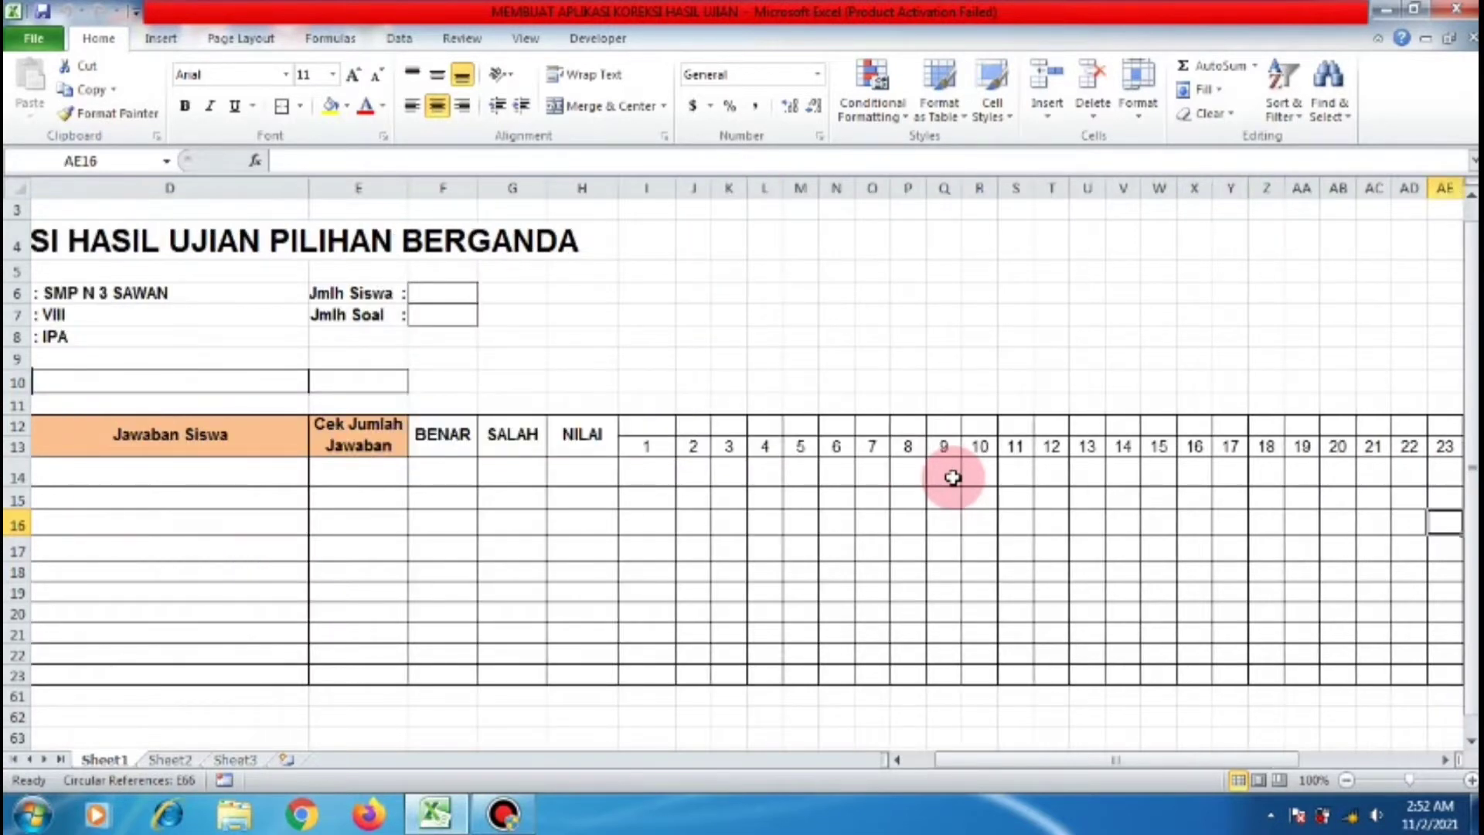
{"action": "key", "text": "Right"}
{"action": "key", "text": "Right"}
{"action": "key", "text": "Right"}
{"action": "key", "text": "Right"}
{"action": "key", "text": "Right"}
{"action": "key", "text": "Right"}
{"action": "key", "text": "Right"}
{"action": "key", "text": "Right"}
{"action": "key", "text": "Right"}
{"action": "key", "text": "Right"}
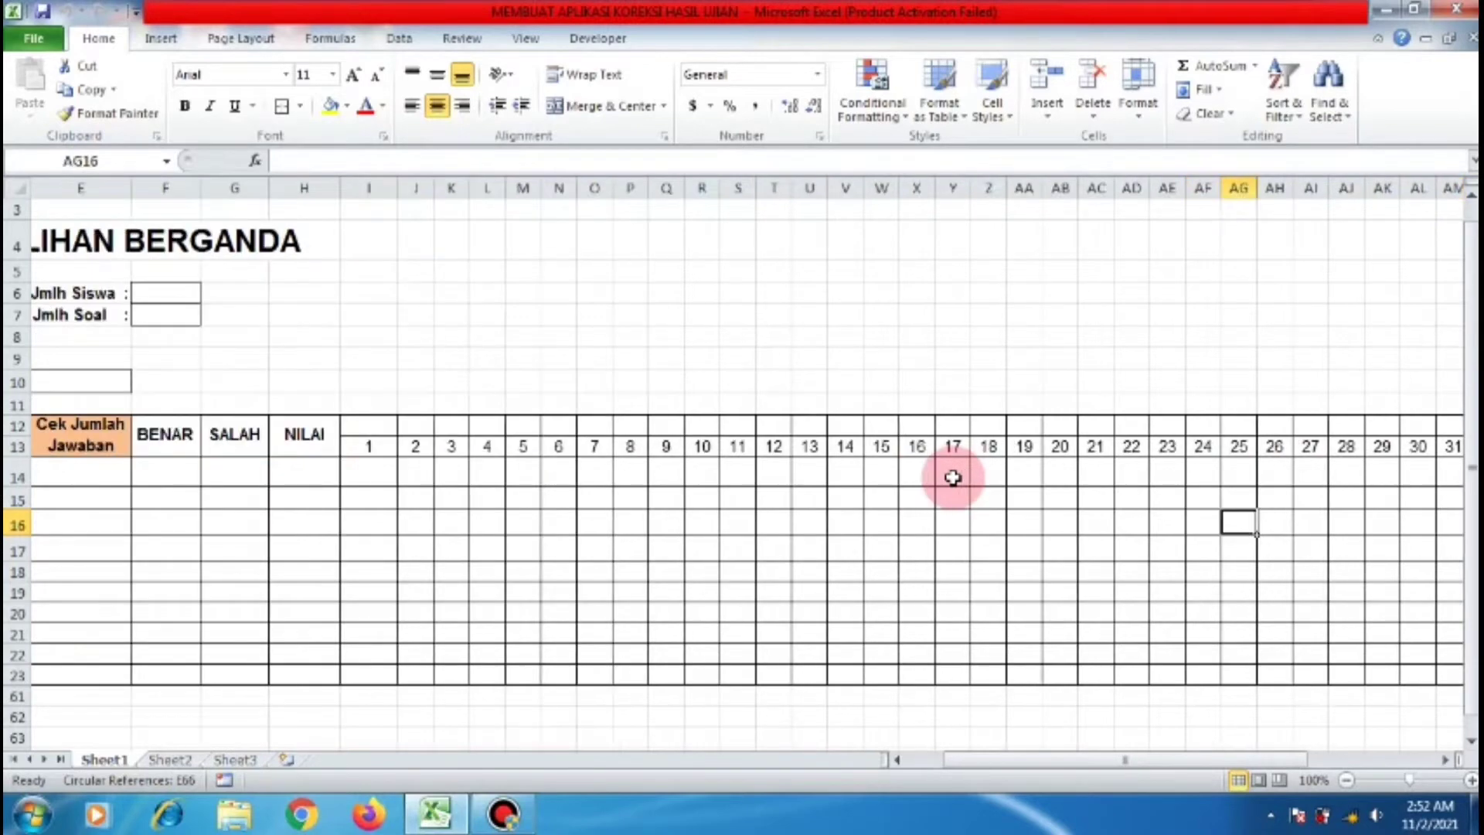
{"action": "key", "text": "Right"}
{"action": "key", "text": "Right"}
{"action": "key", "text": "Right"}
{"action": "key", "text": "Right"}
{"action": "key", "text": "Right"}
{"action": "key", "text": "Right"}
{"action": "key", "text": "Right"}
{"action": "key", "text": "Right"}
{"action": "key", "text": "Right"}
{"action": "key", "text": "Right"}
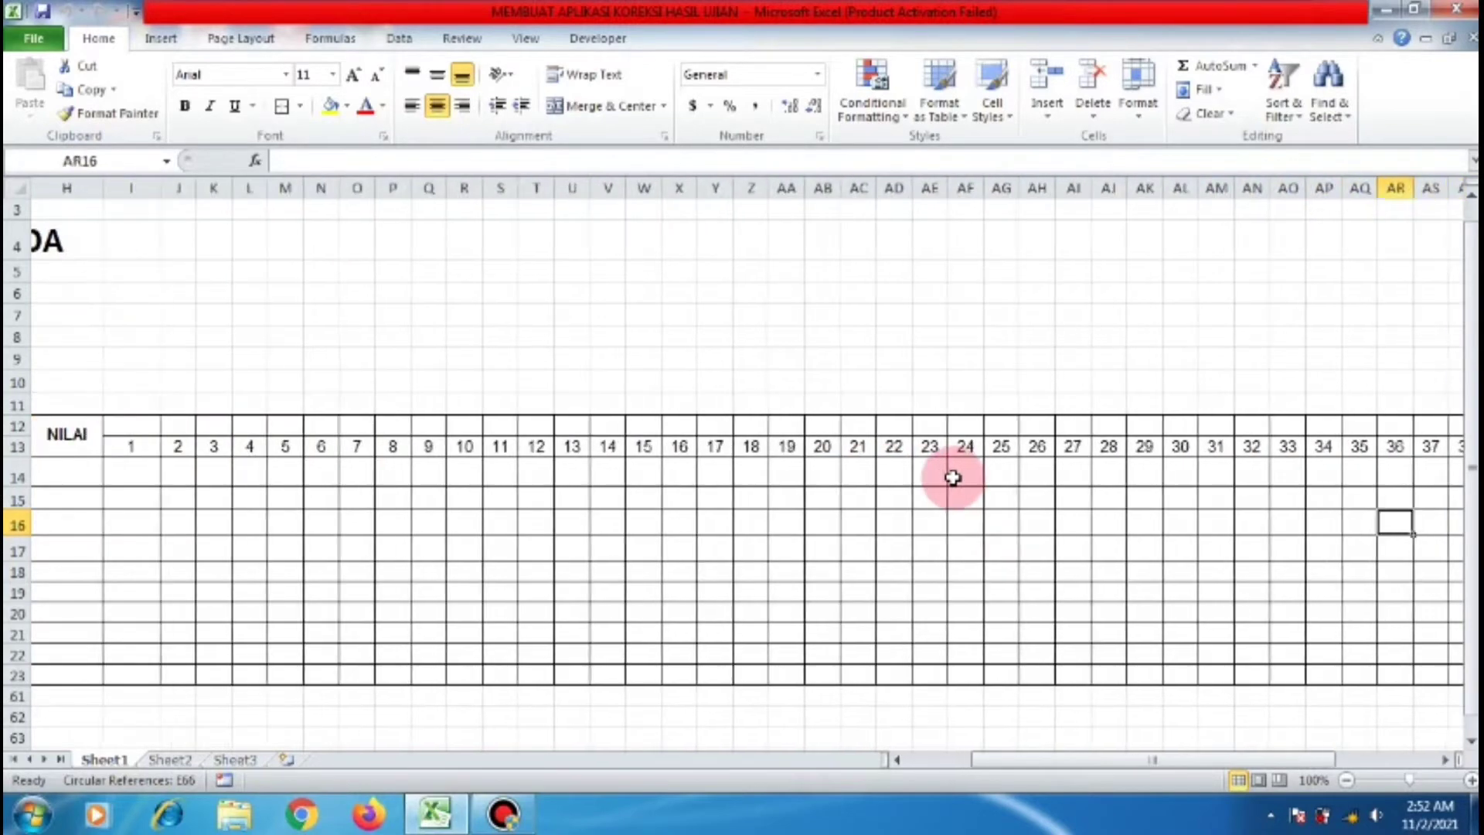
{"action": "key", "text": "Right"}
{"action": "key", "text": "Right"}
{"action": "key", "text": "Right"}
{"action": "key", "text": "Right"}
{"action": "key", "text": "Right"}
{"action": "key", "text": "Right"}
{"action": "key", "text": "Right"}
{"action": "key", "text": "Right"}
{"action": "key", "text": "Right"}
{"action": "key", "text": "Right"}
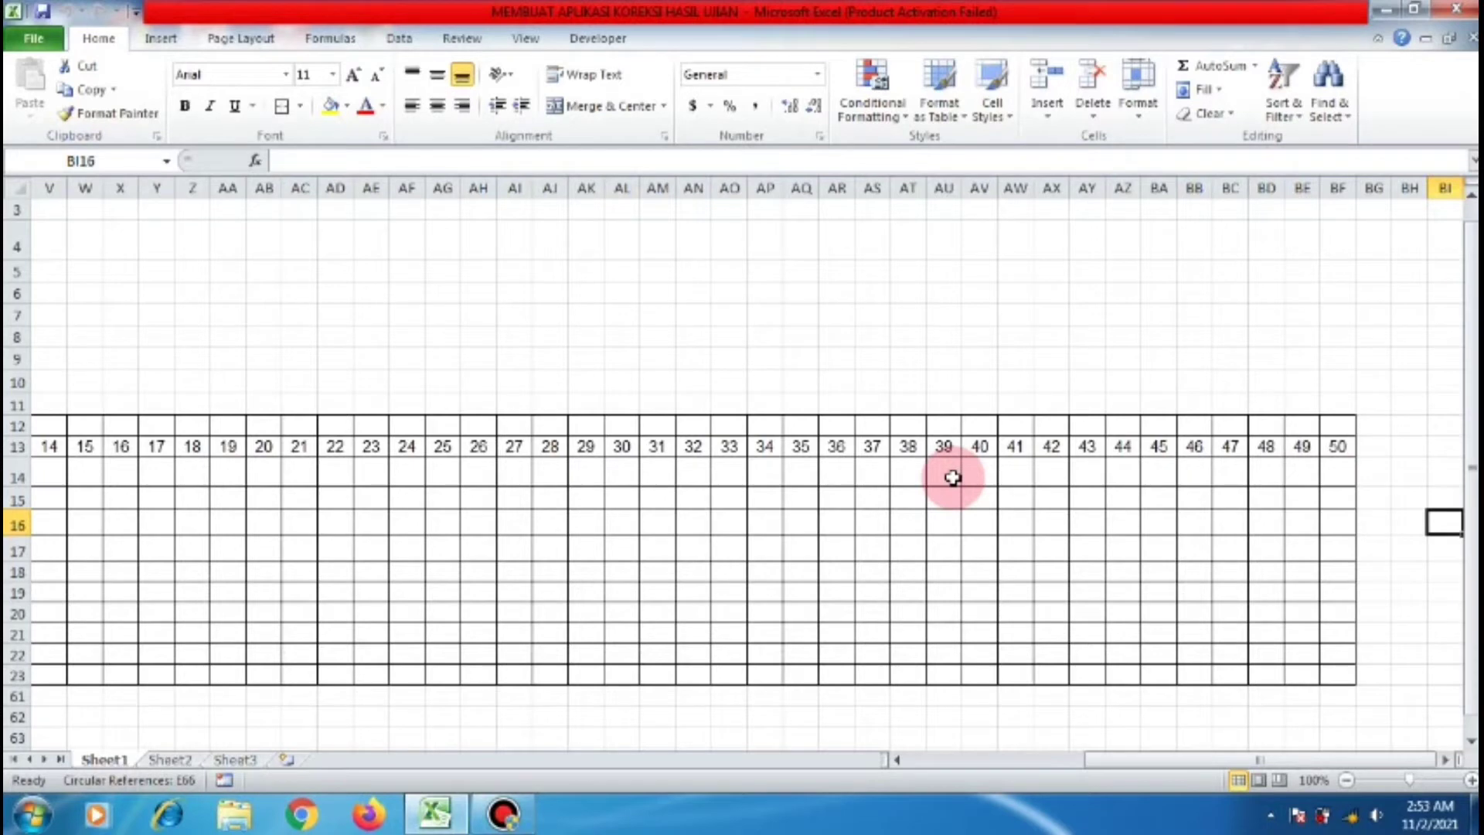
{"action": "key", "text": "Left"}
{"action": "key", "text": "Left"}
{"action": "key", "text": "Left"}
{"action": "key", "text": "Left"}
{"action": "key", "text": "Left"}
{"action": "key", "text": "Left"}
{"action": "key", "text": "Left"}
{"action": "key", "text": "Left"}
{"action": "key", "text": "Left"}
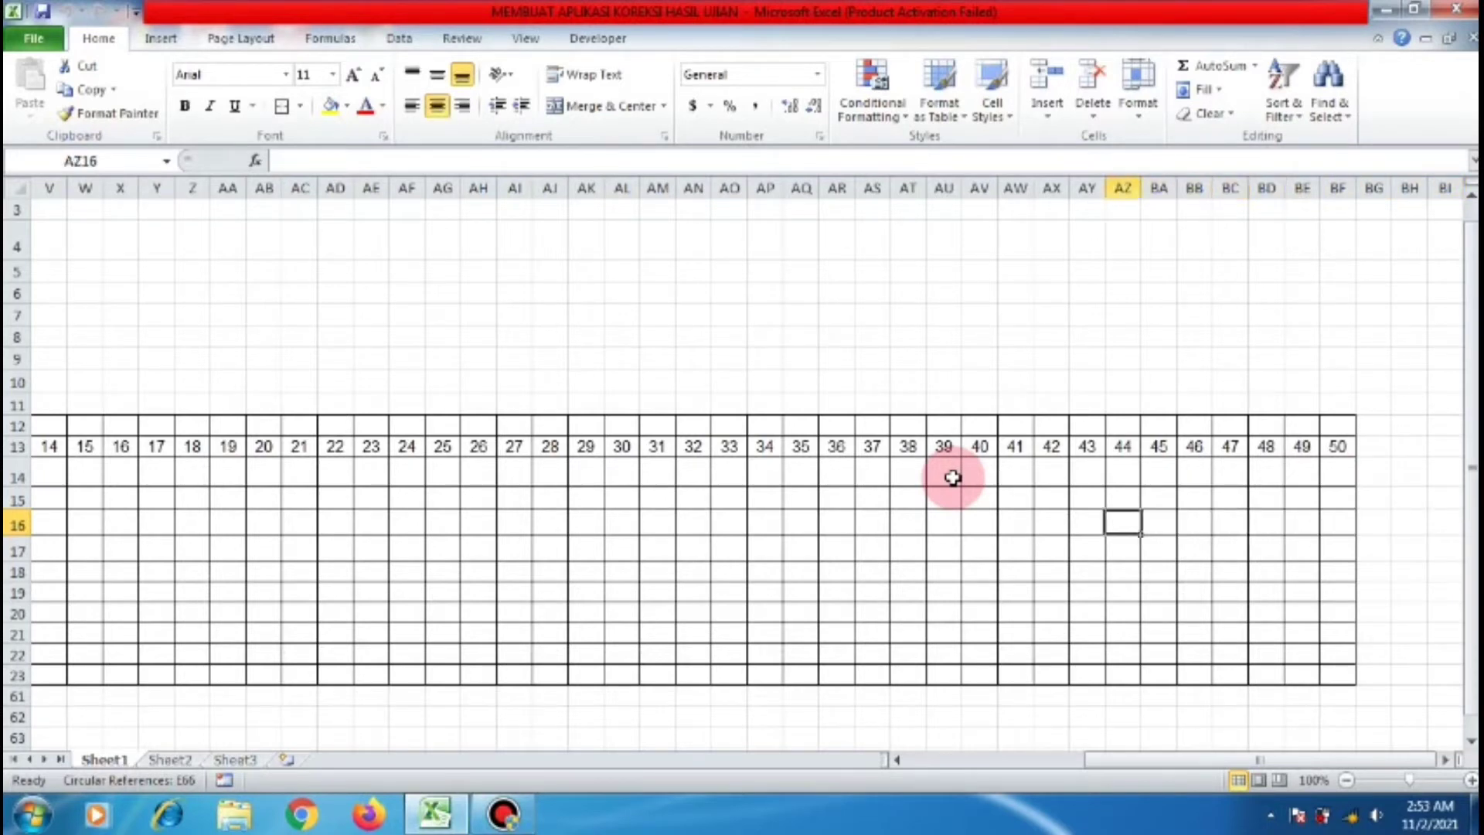
{"action": "key", "text": "Left"}
{"action": "key", "text": "Left"}
{"action": "key", "text": "Left"}
{"action": "key", "text": "Left"}
{"action": "key", "text": "Left"}
{"action": "key", "text": "Left"}
{"action": "key", "text": "Left"}
{"action": "key", "text": "Left"}
{"action": "key", "text": "Left"}
{"action": "key", "text": "Home"}
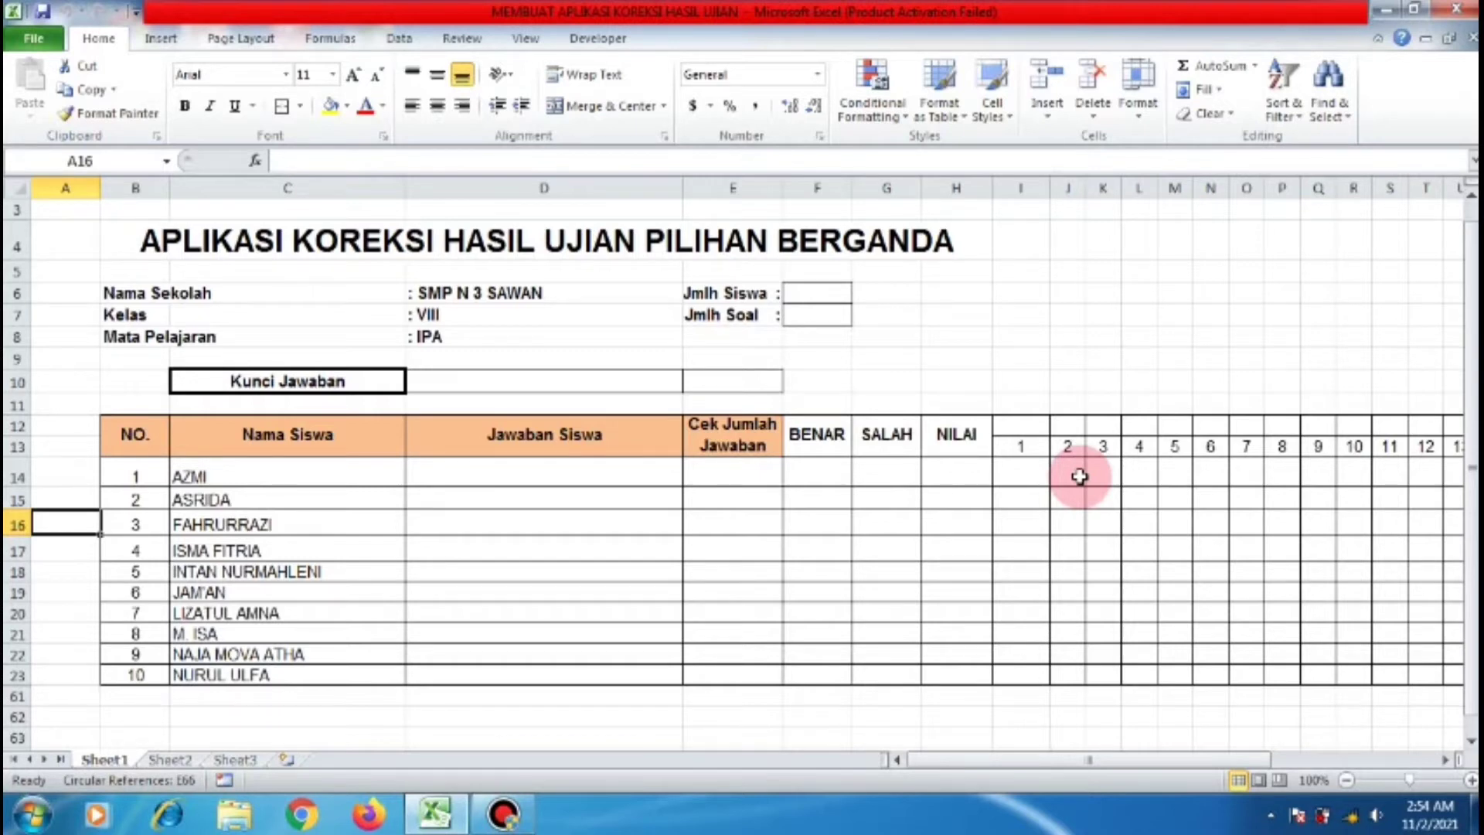
Enter 10 as the number of students (Jmlh Siswa) and 10 as the number of questions (Jmlh Soal).
{"action": "left_click", "coordinate": [838, 297]}
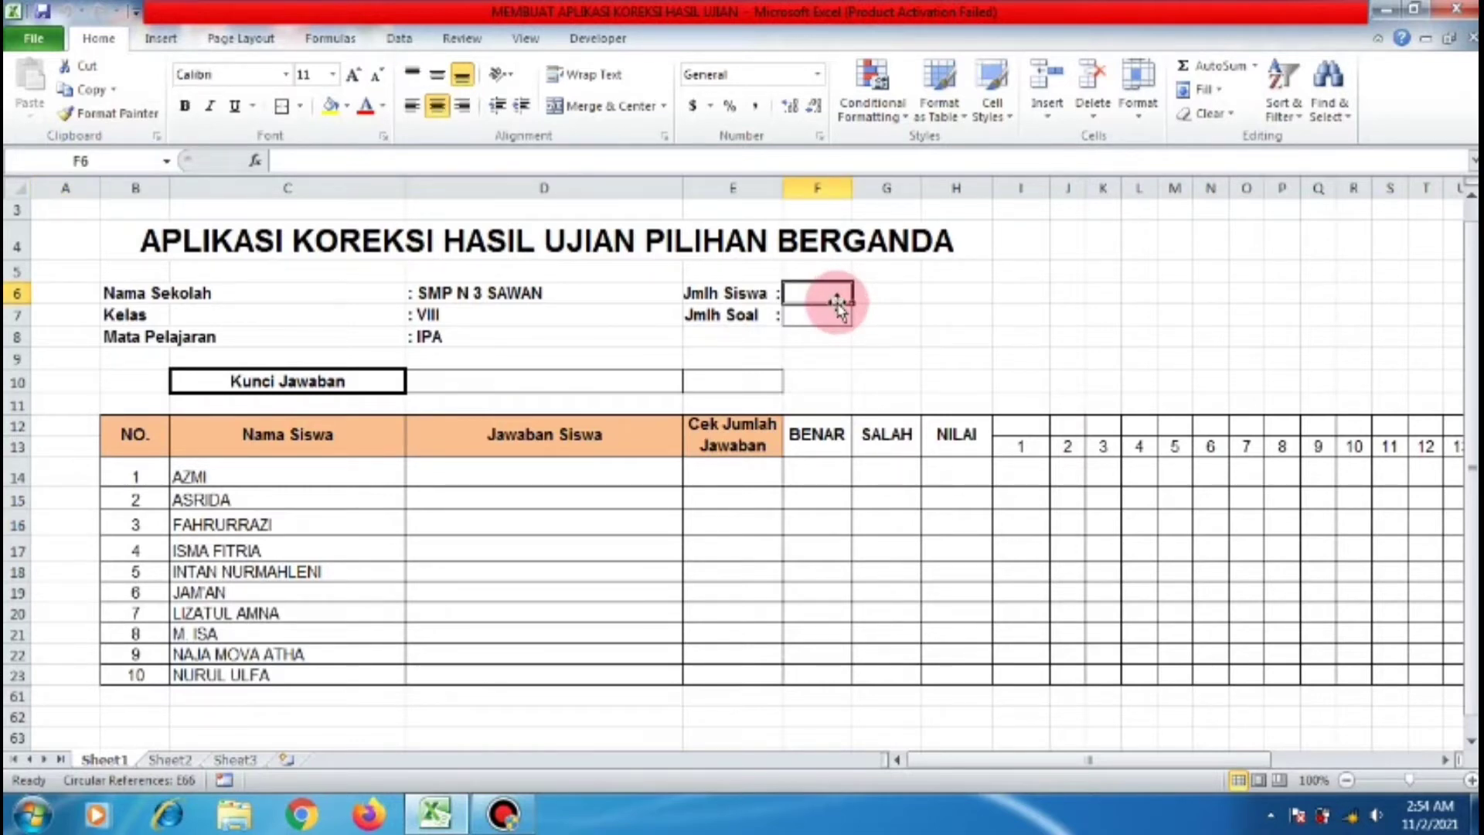
{"action": "type", "text": "10"}
{"action": "key", "text": "Return"}
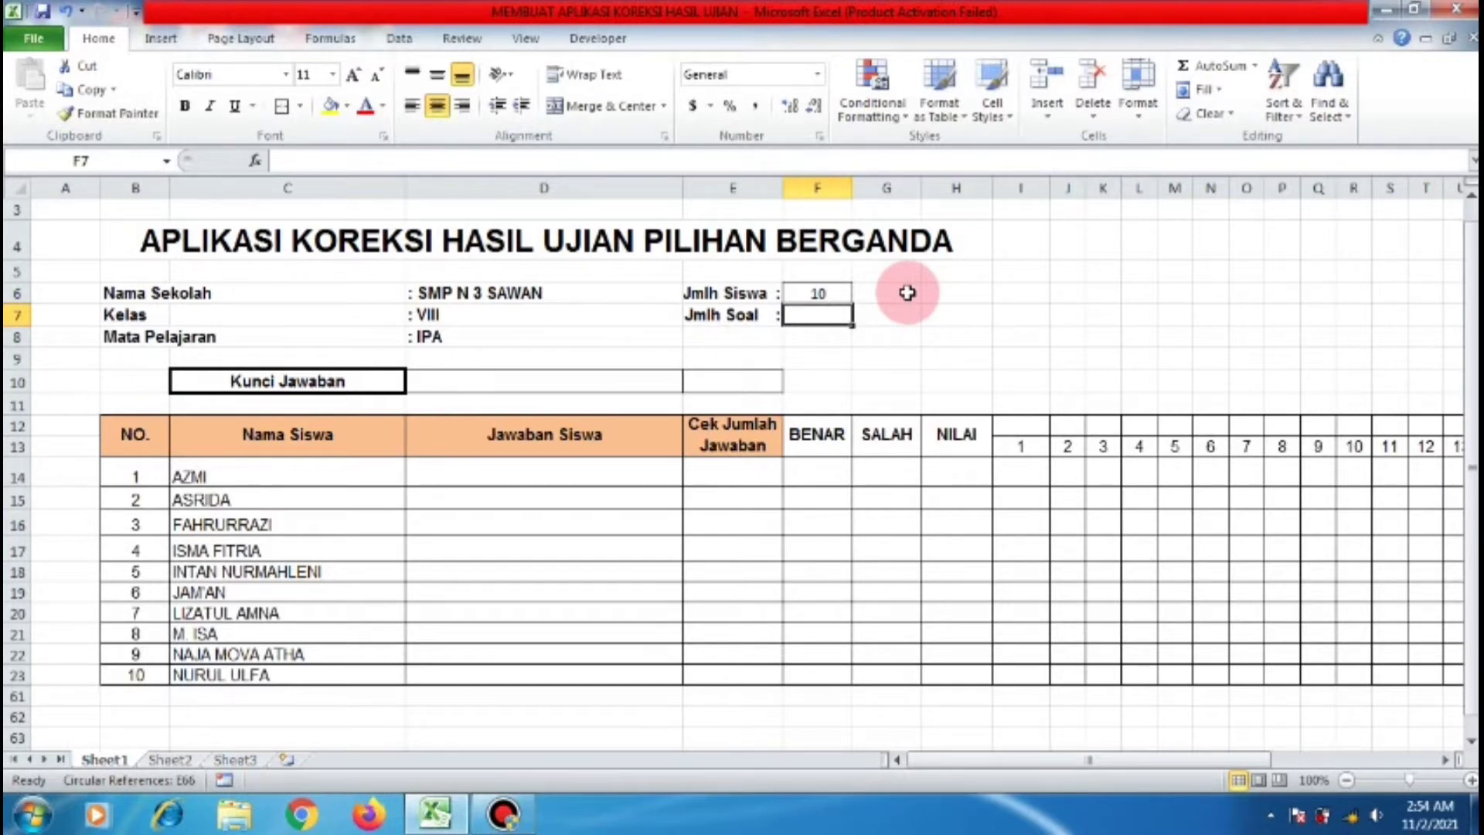
{"action": "type", "text": "10"}
{"action": "left_click", "coordinate": [495, 384]}
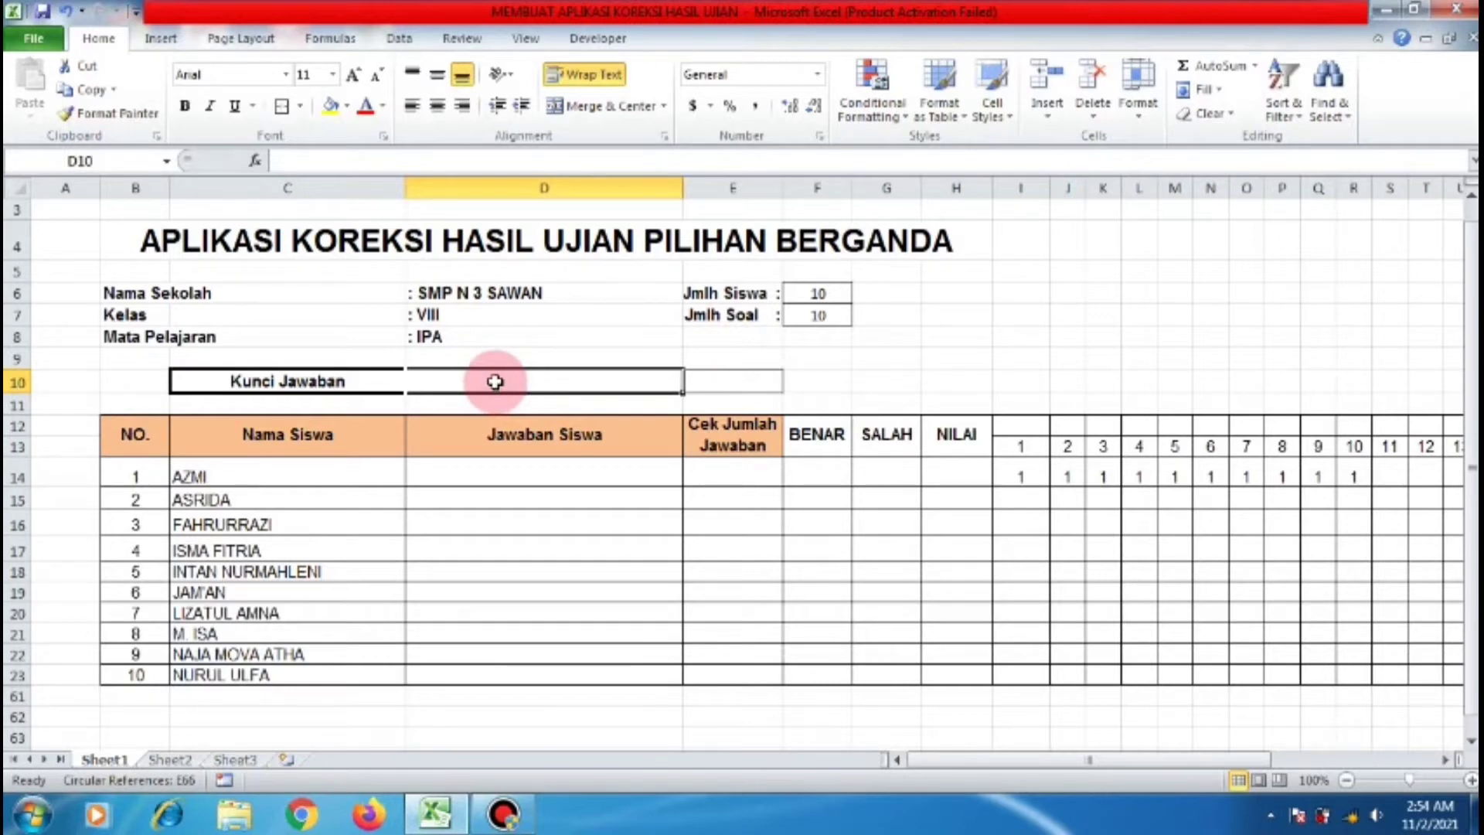
Enter abdcaadbc as the answer key next to Kunci Jawaban in cell D10.
{"action": "left_click", "coordinate": [491, 466]}
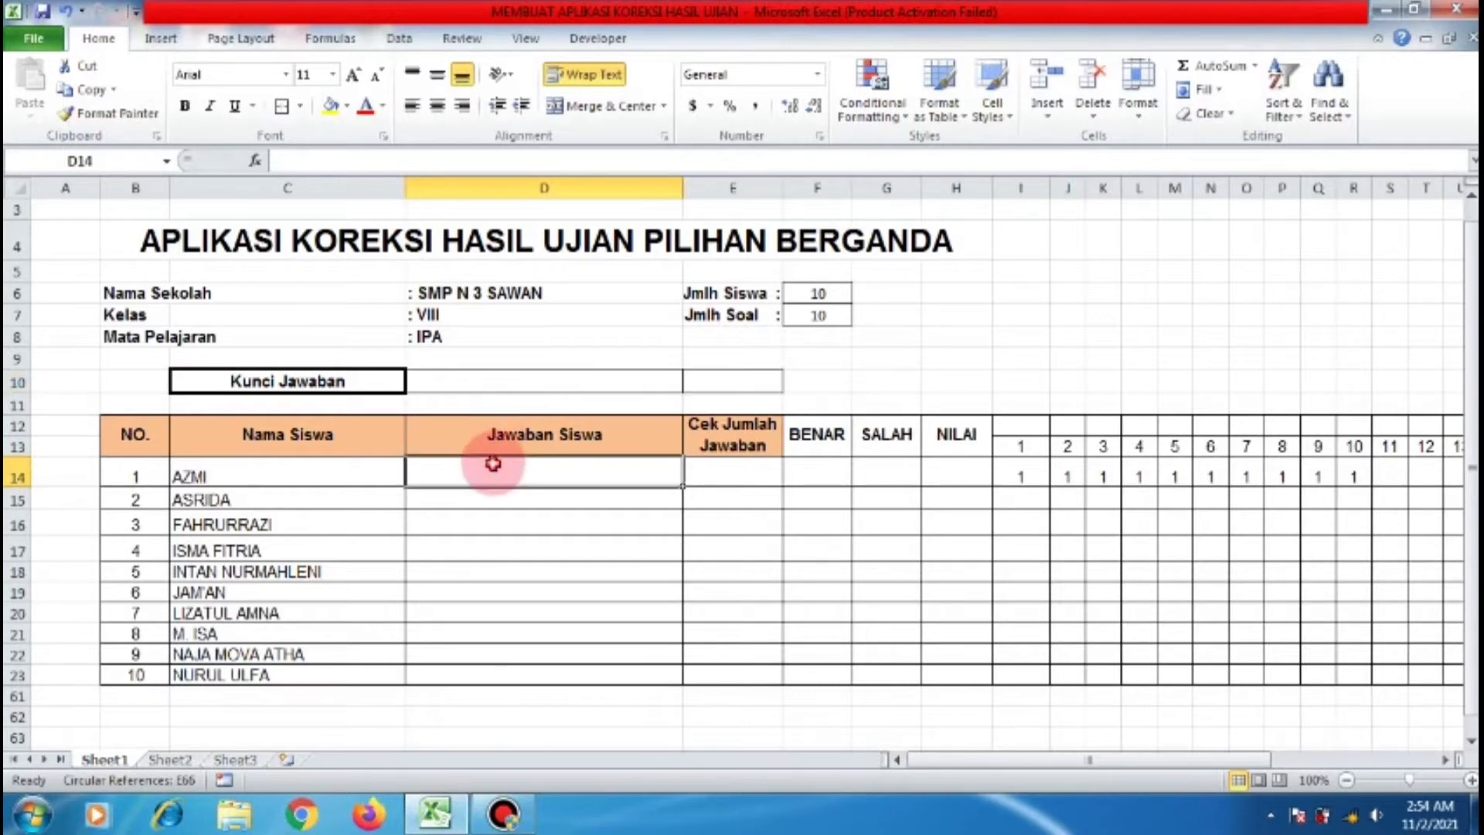
{"action": "left_click", "coordinate": [468, 380]}
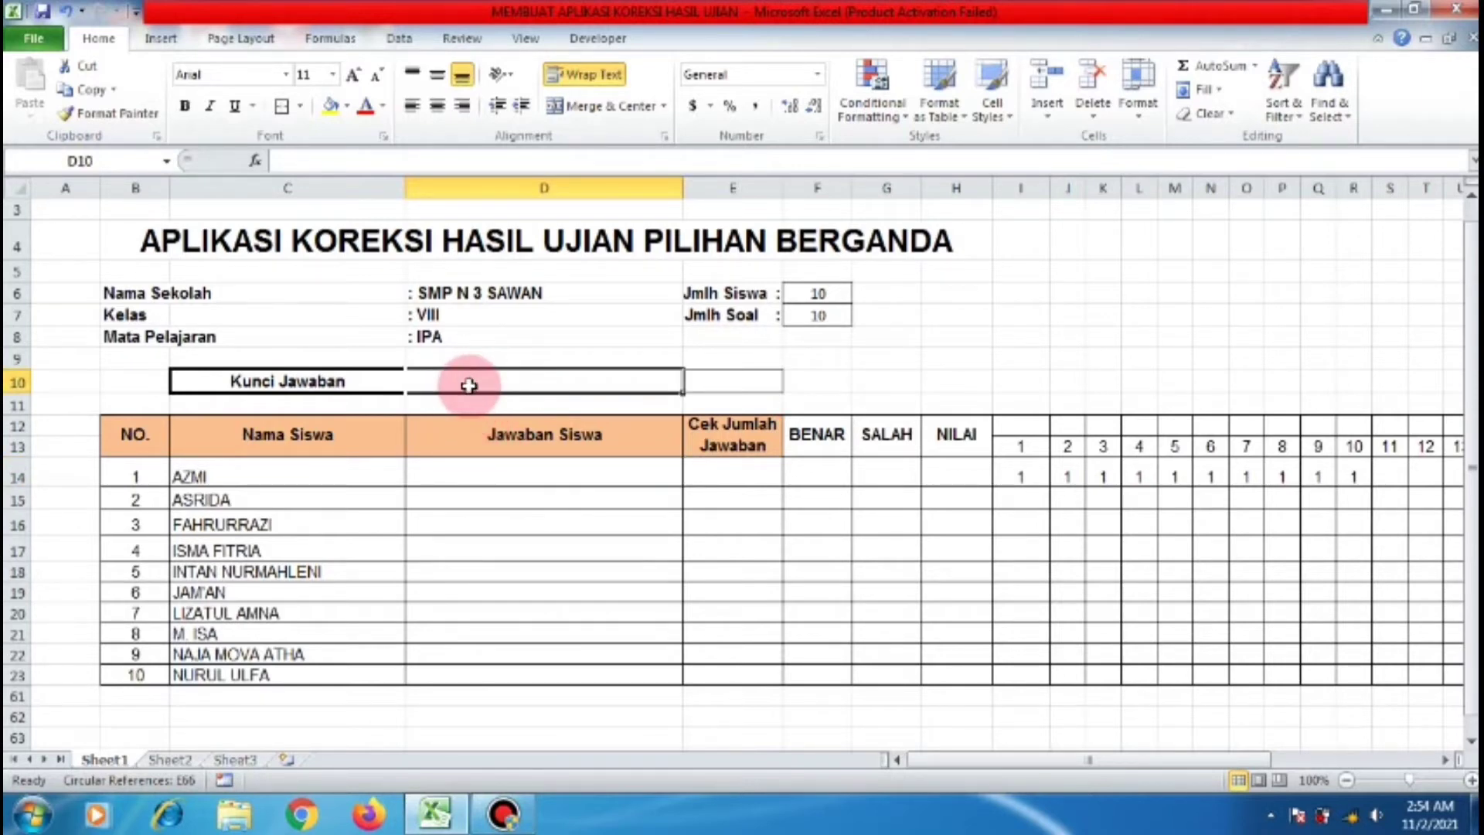
{"action": "type", "text": "a"}
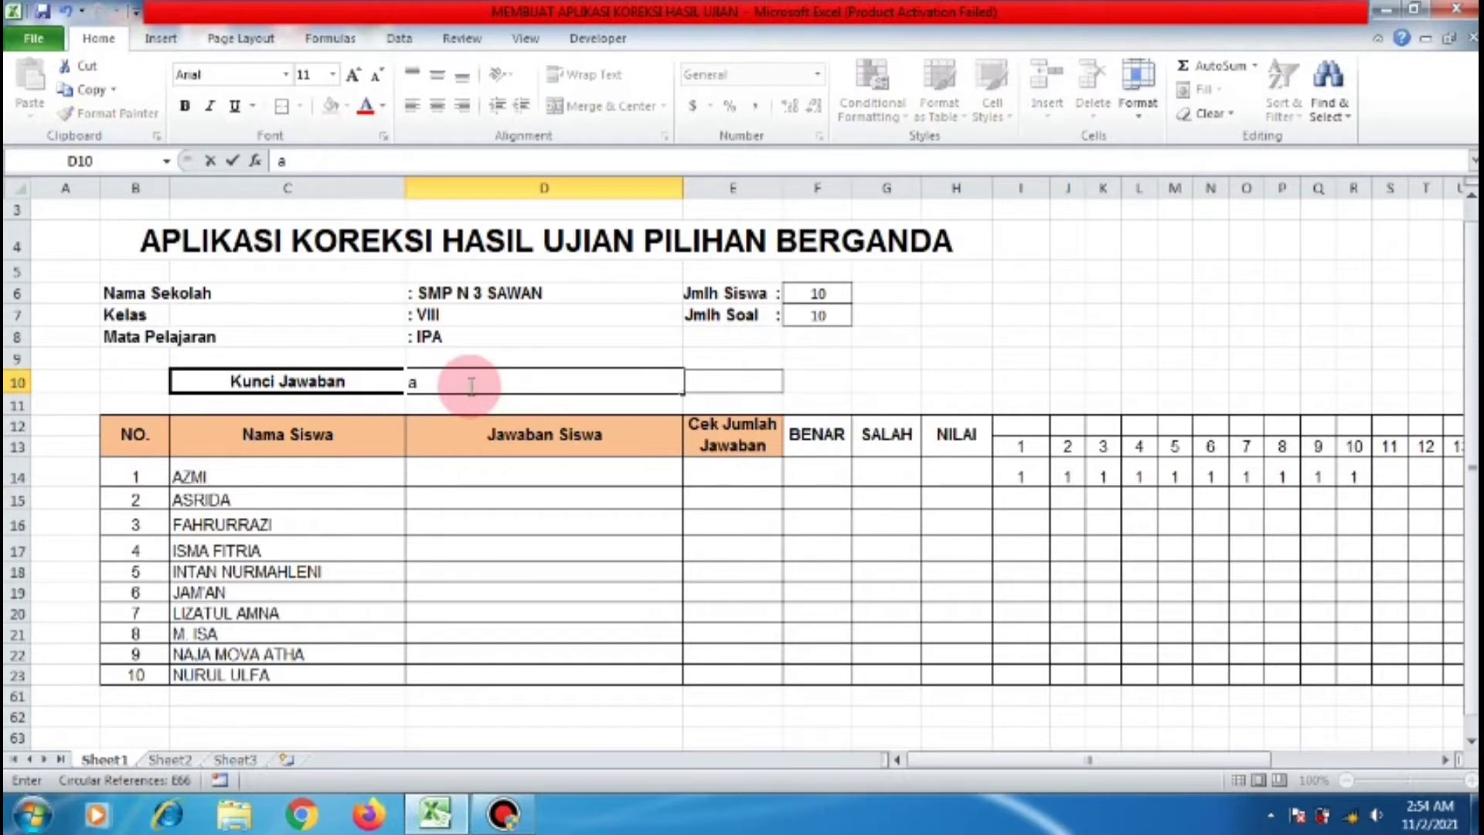
{"action": "type", "text": "bdcaadbc"}
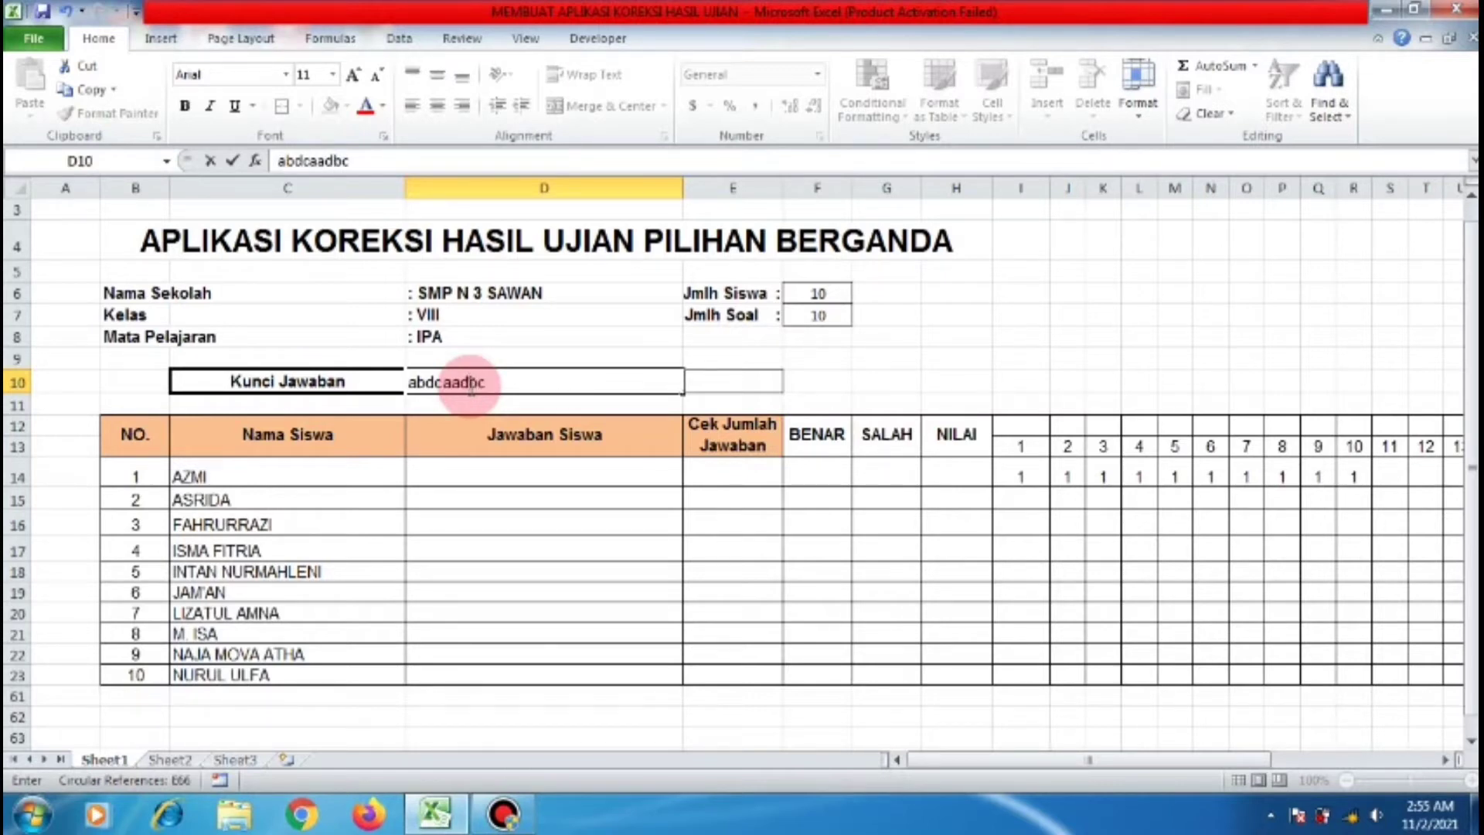
{"action": "key", "text": "Return"}
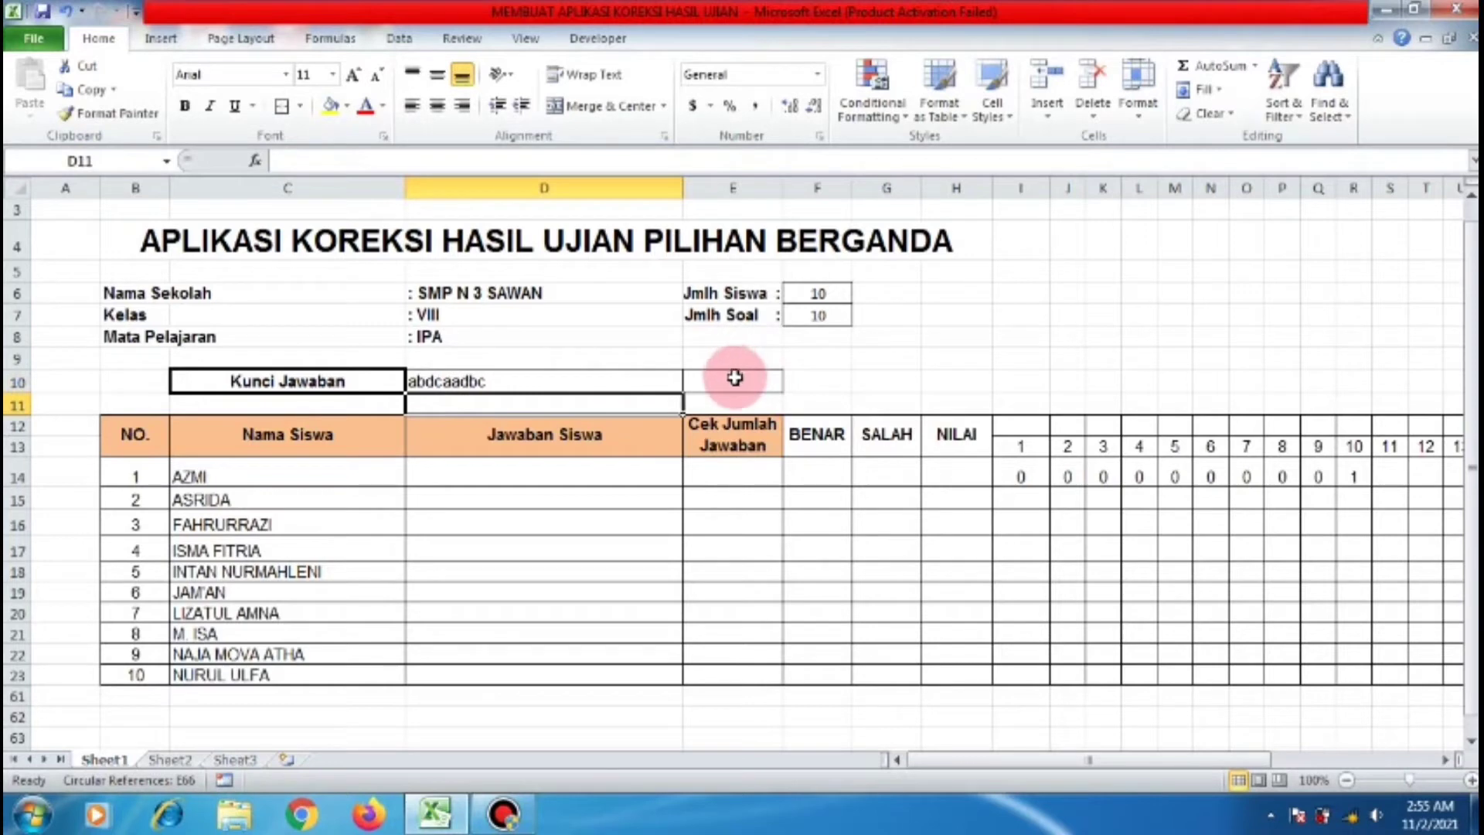
Count the characters of the answer key in cell E10 with the formula =LEN(D10).
{"action": "left_click", "coordinate": [734, 379]}
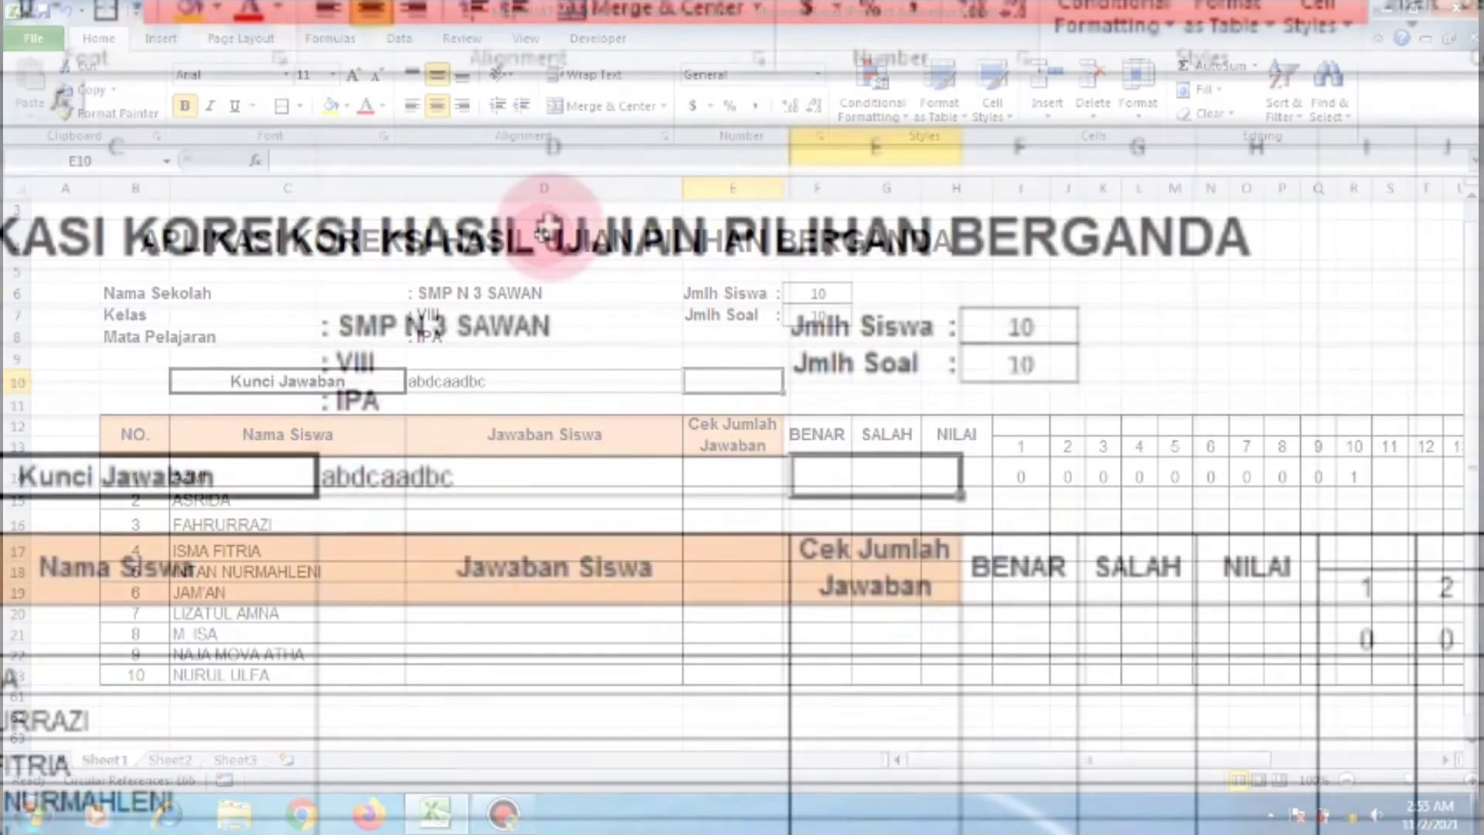
{"action": "type", "text": "="}
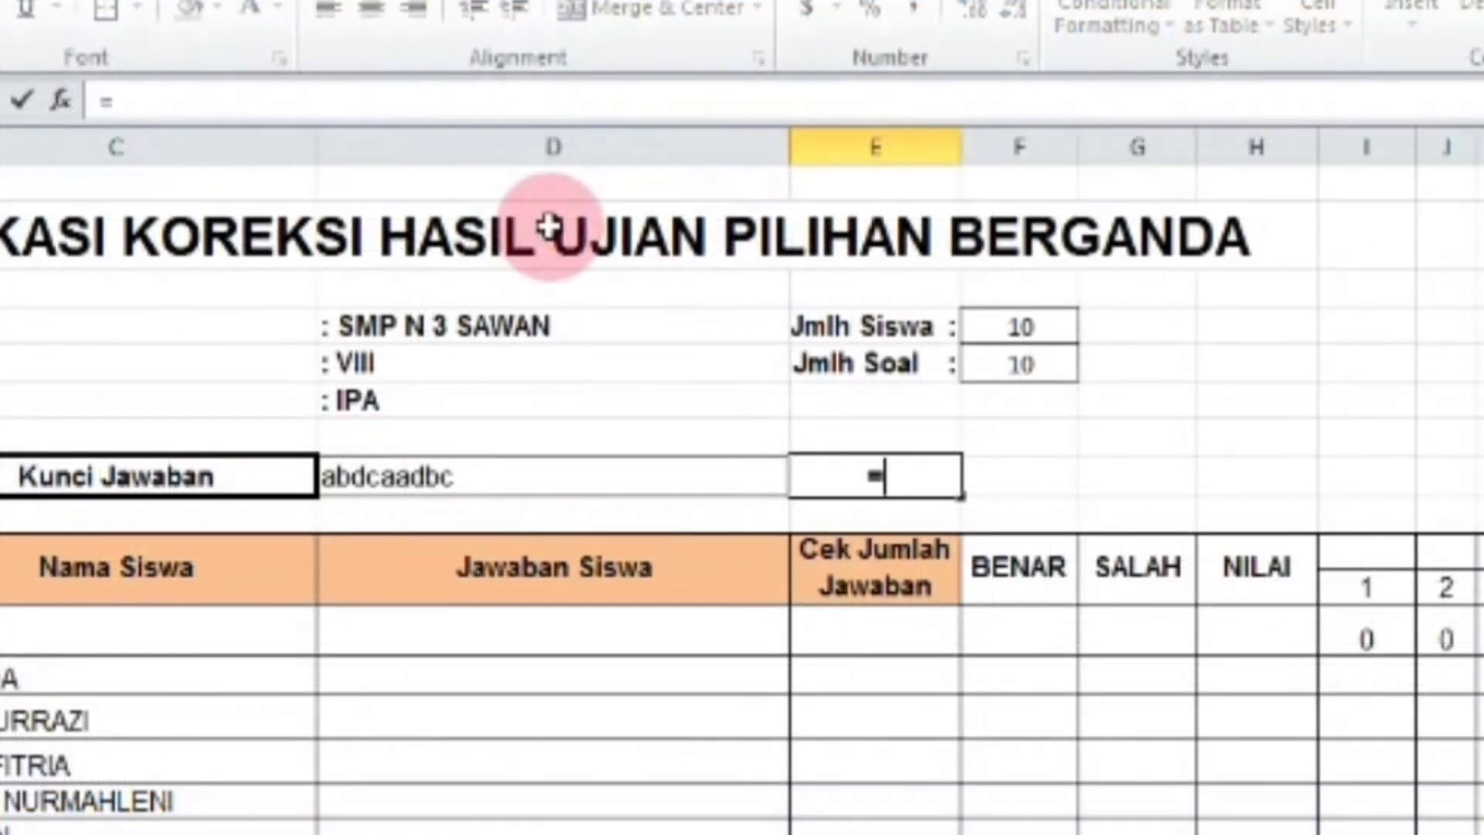
{"action": "type", "text": "len"}
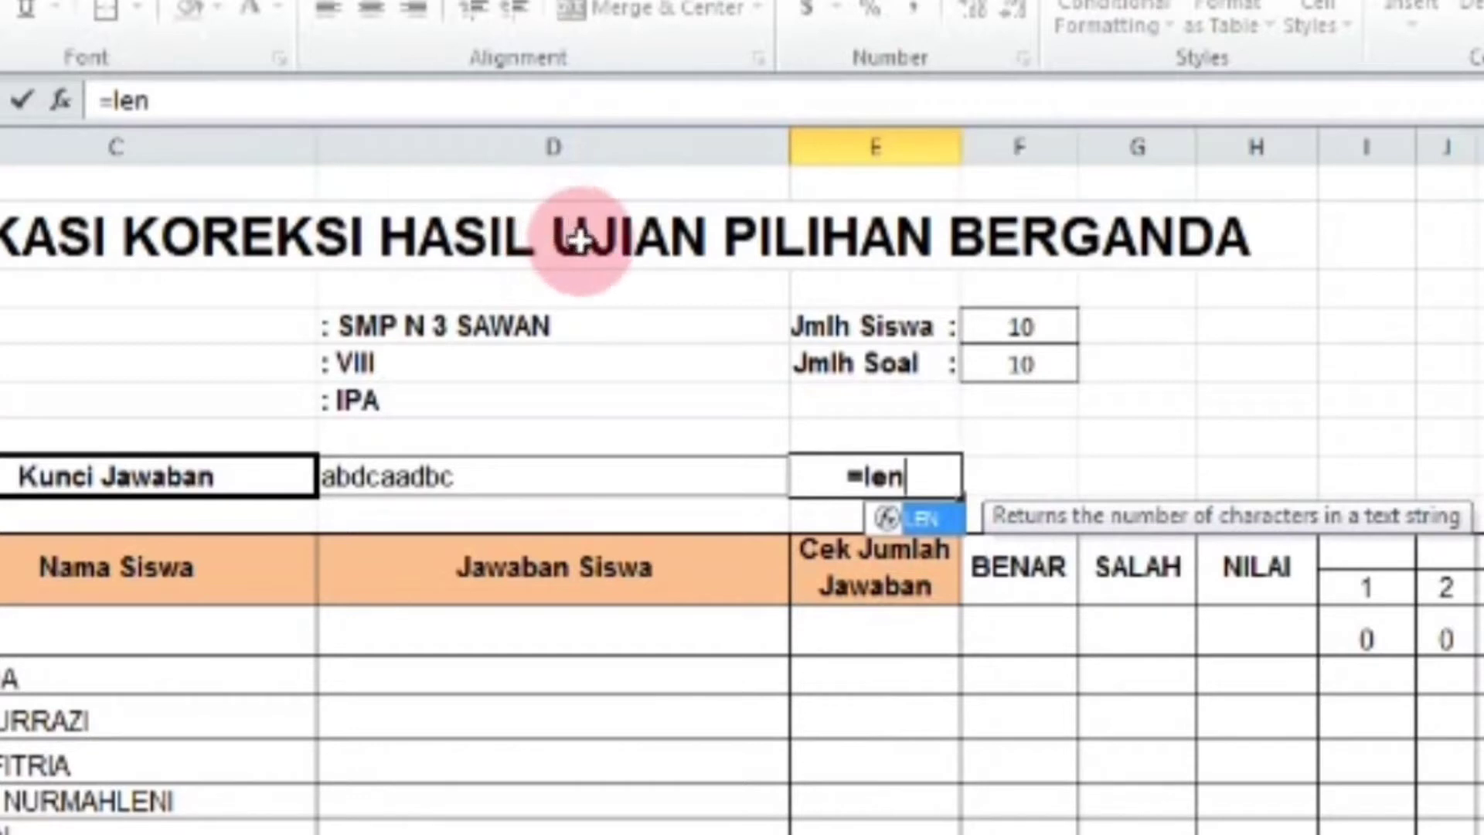
{"action": "type", "text": "("}
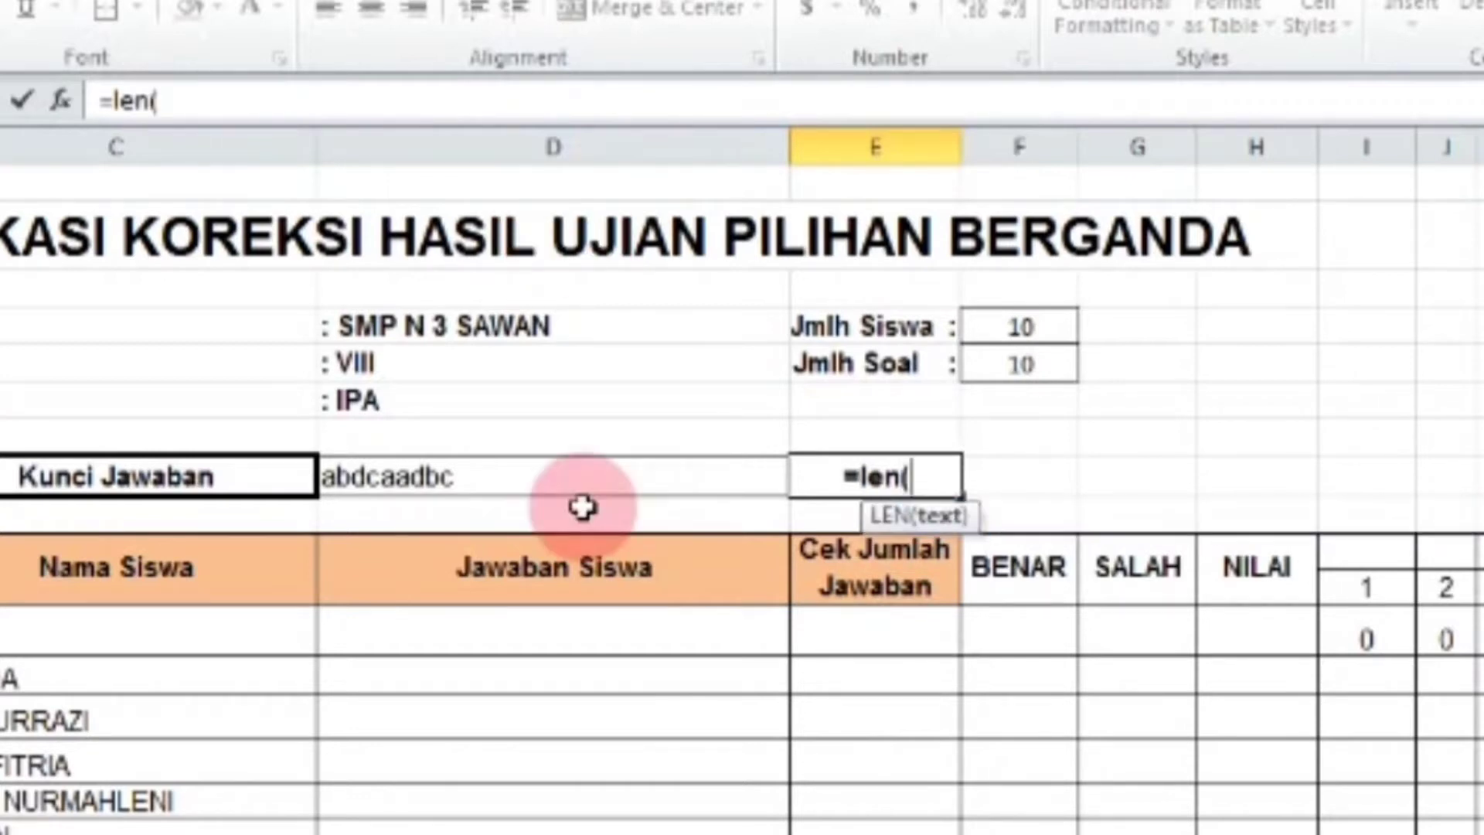
{"action": "left_click", "coordinate": [531, 474]}
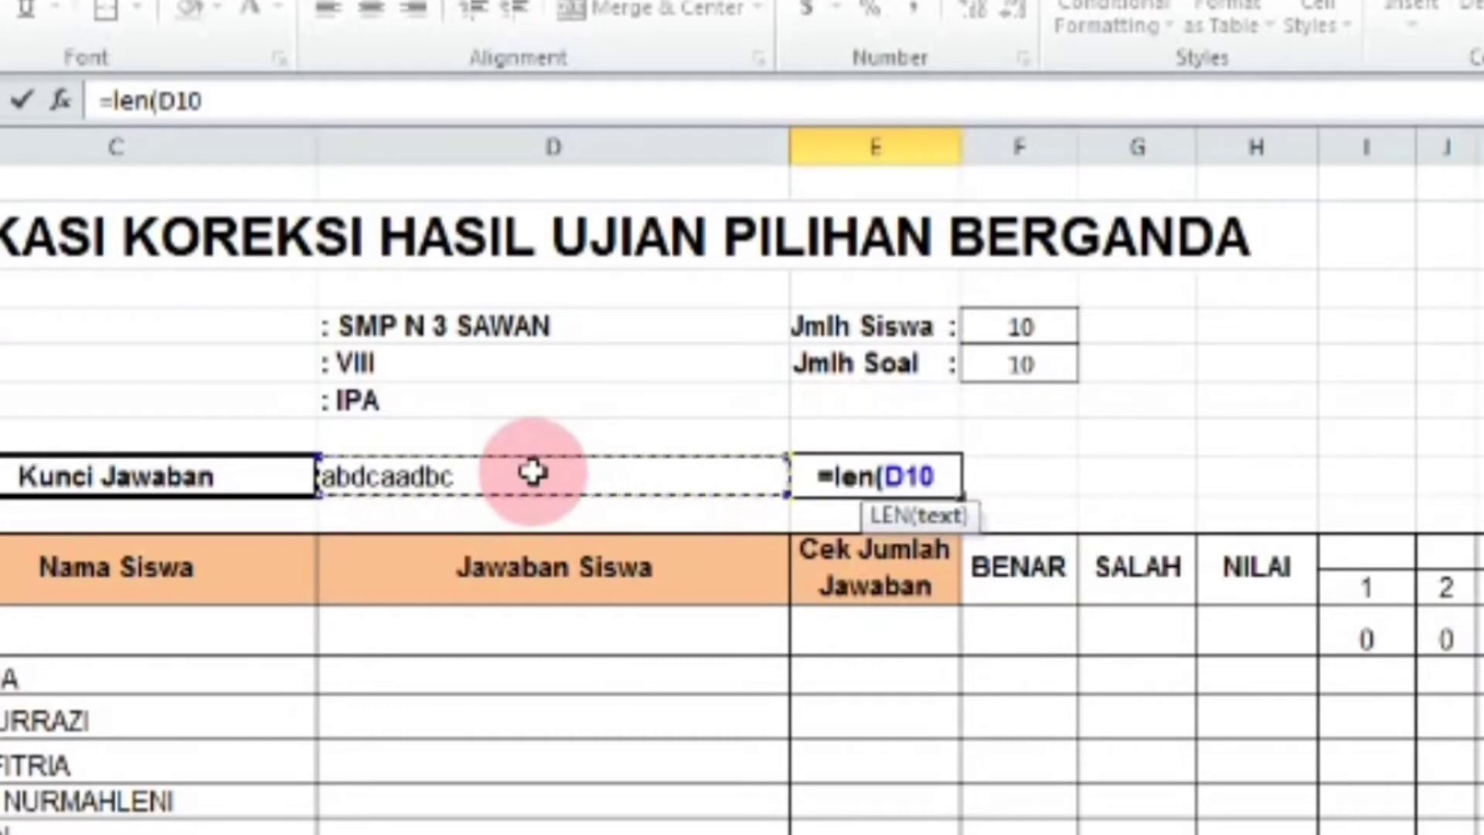
{"action": "type", "text": ")"}
Append a tenth answer, a, to the answer key in D10 so it reads abdcaadbca.
{"action": "double_click", "coordinate": [493, 482]}
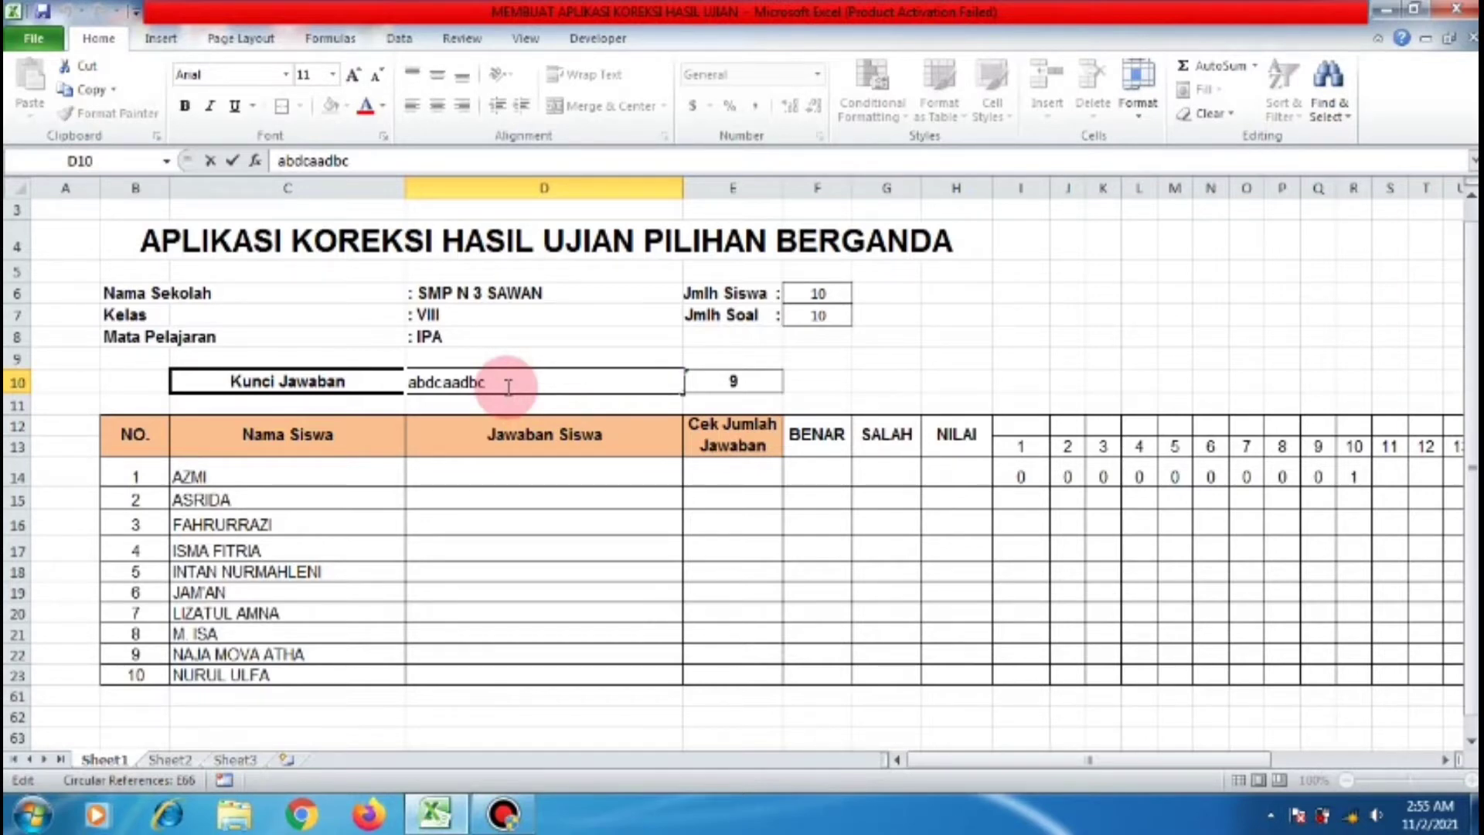
{"action": "type", "text": "a"}
{"action": "key", "text": "Return"}
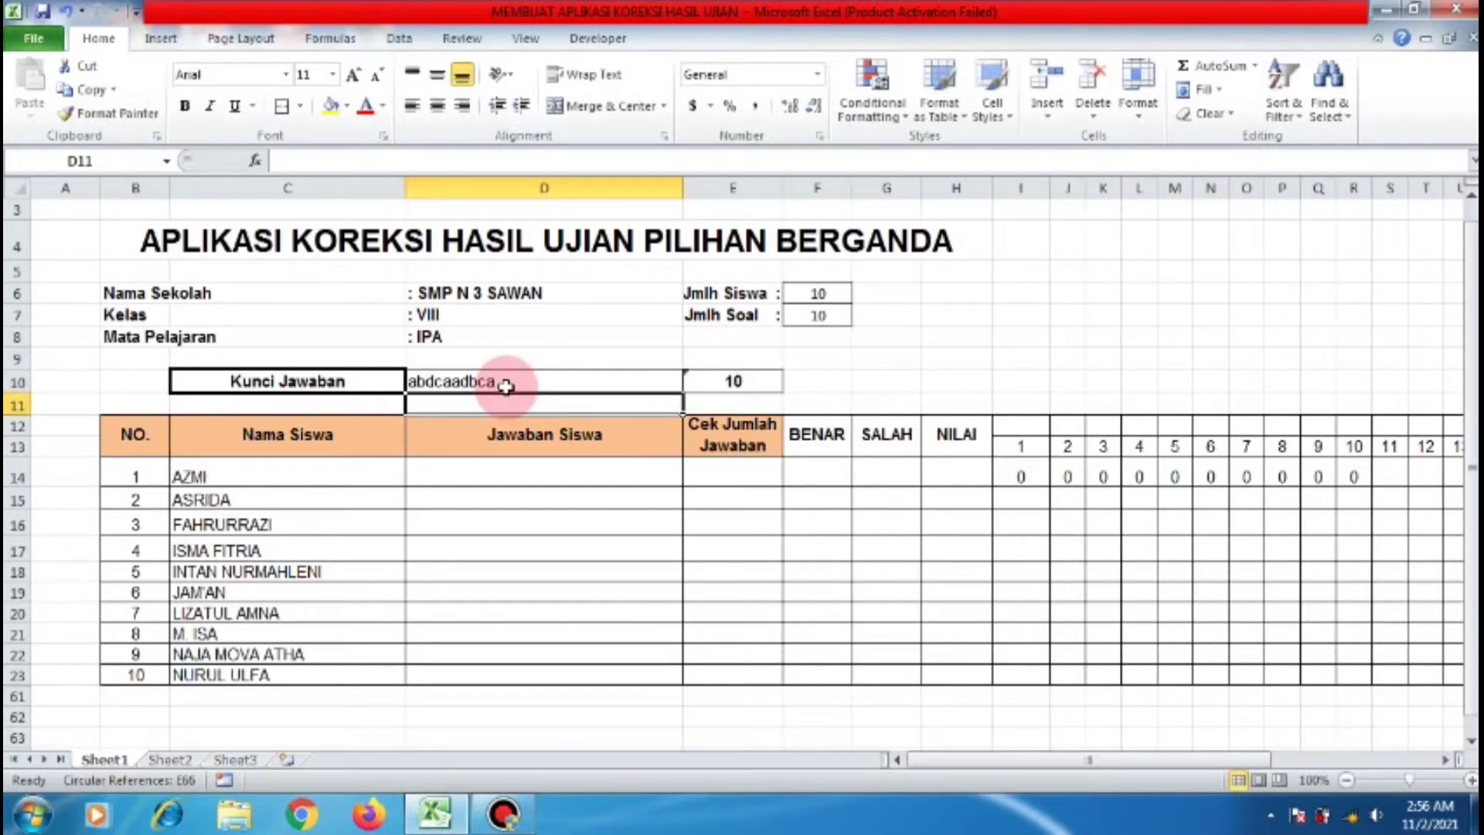
Enter abcdadca as the first student's answers under Jawaban Siswa in cell D14.
{"action": "left_click", "coordinate": [503, 475]}
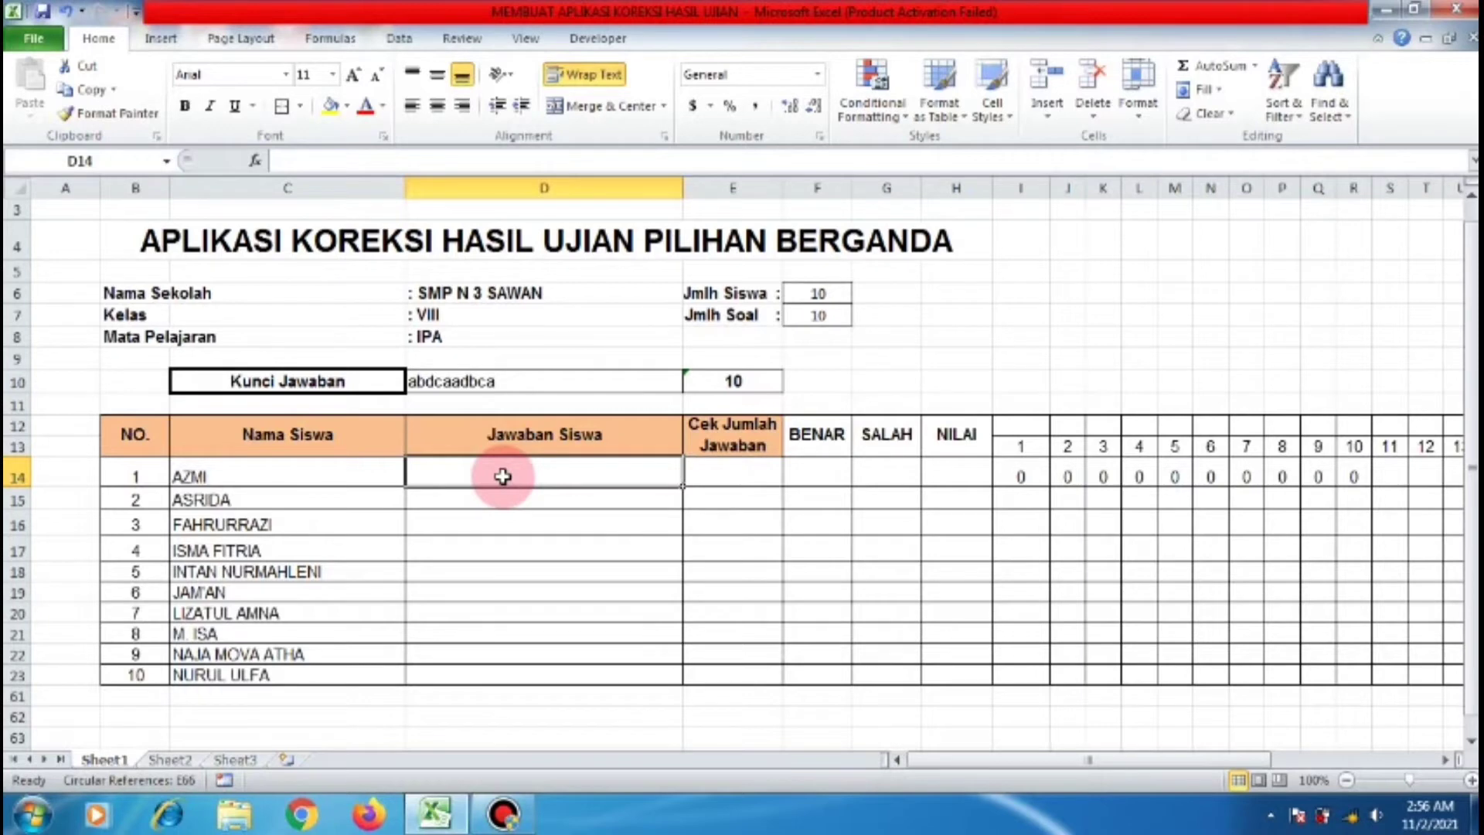
{"action": "type", "text": "ab"}
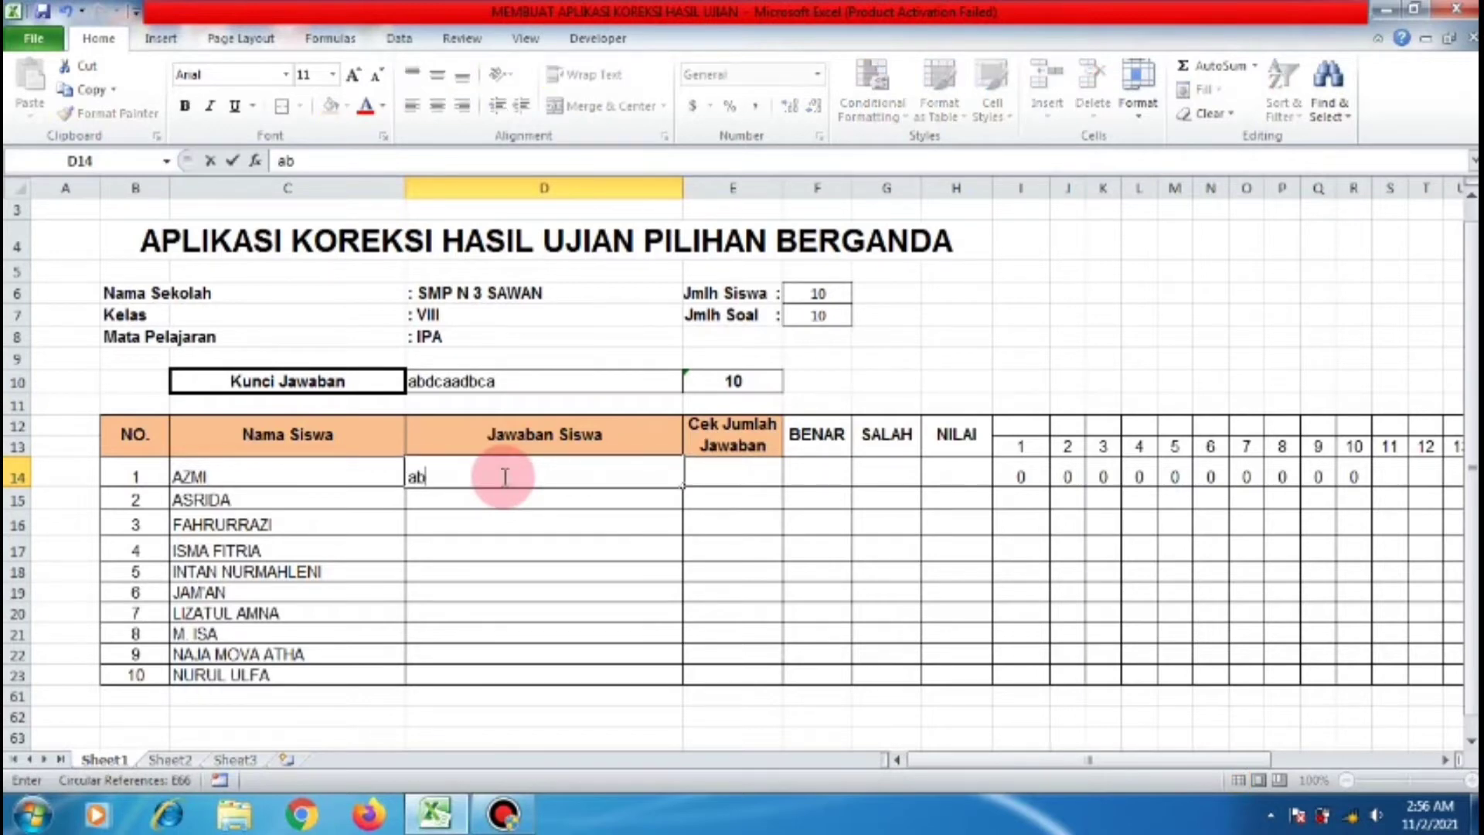
{"action": "type", "text": "cdadca"}
{"action": "key", "text": "Return"}
{"action": "left_click", "coordinate": [503, 476]}
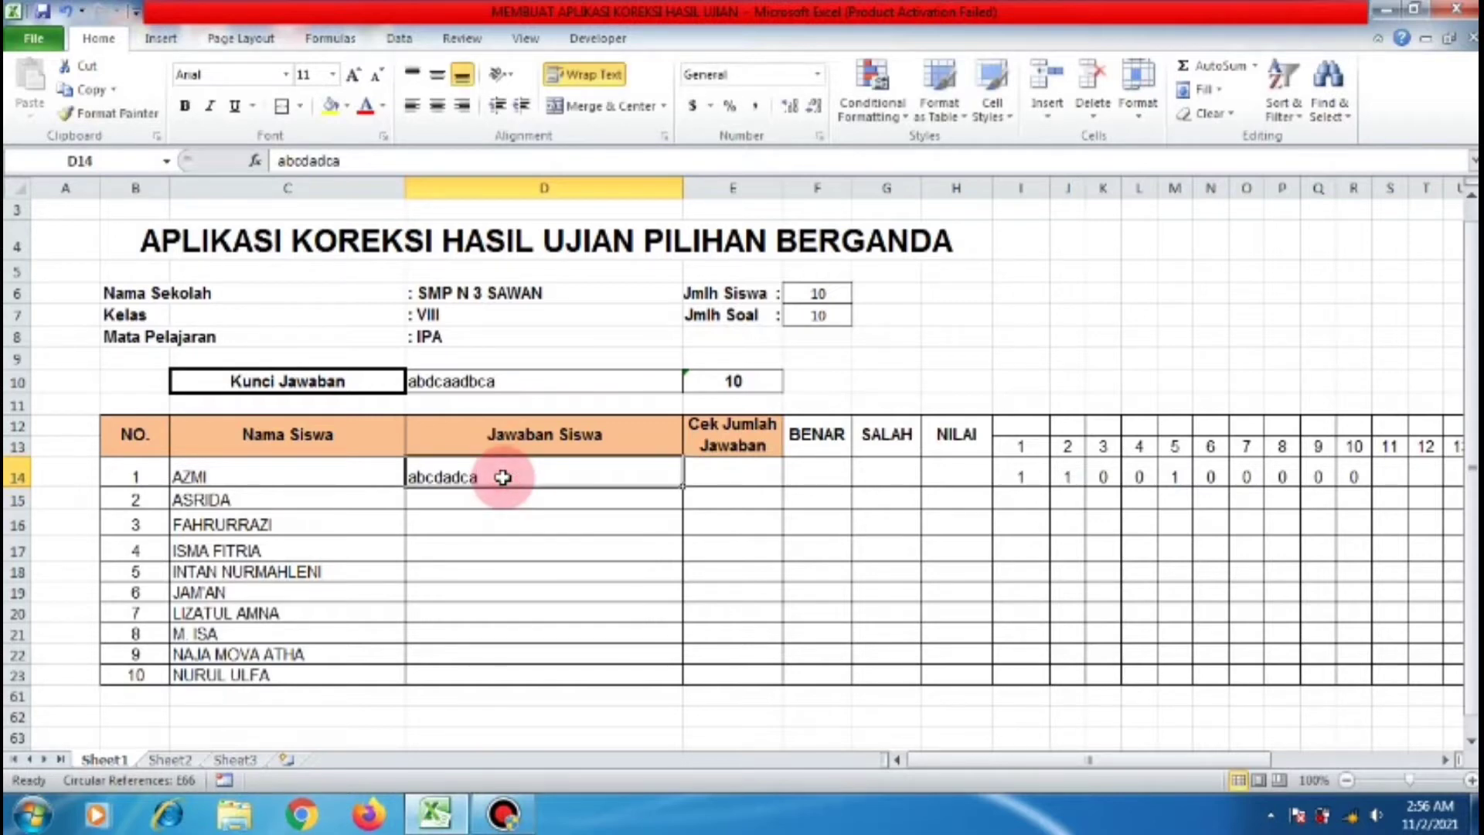
Copy the LEN formula from E10 into the first student's Cek Jumlah Jawaban cell, E14.
{"action": "left_click", "coordinate": [731, 468]}
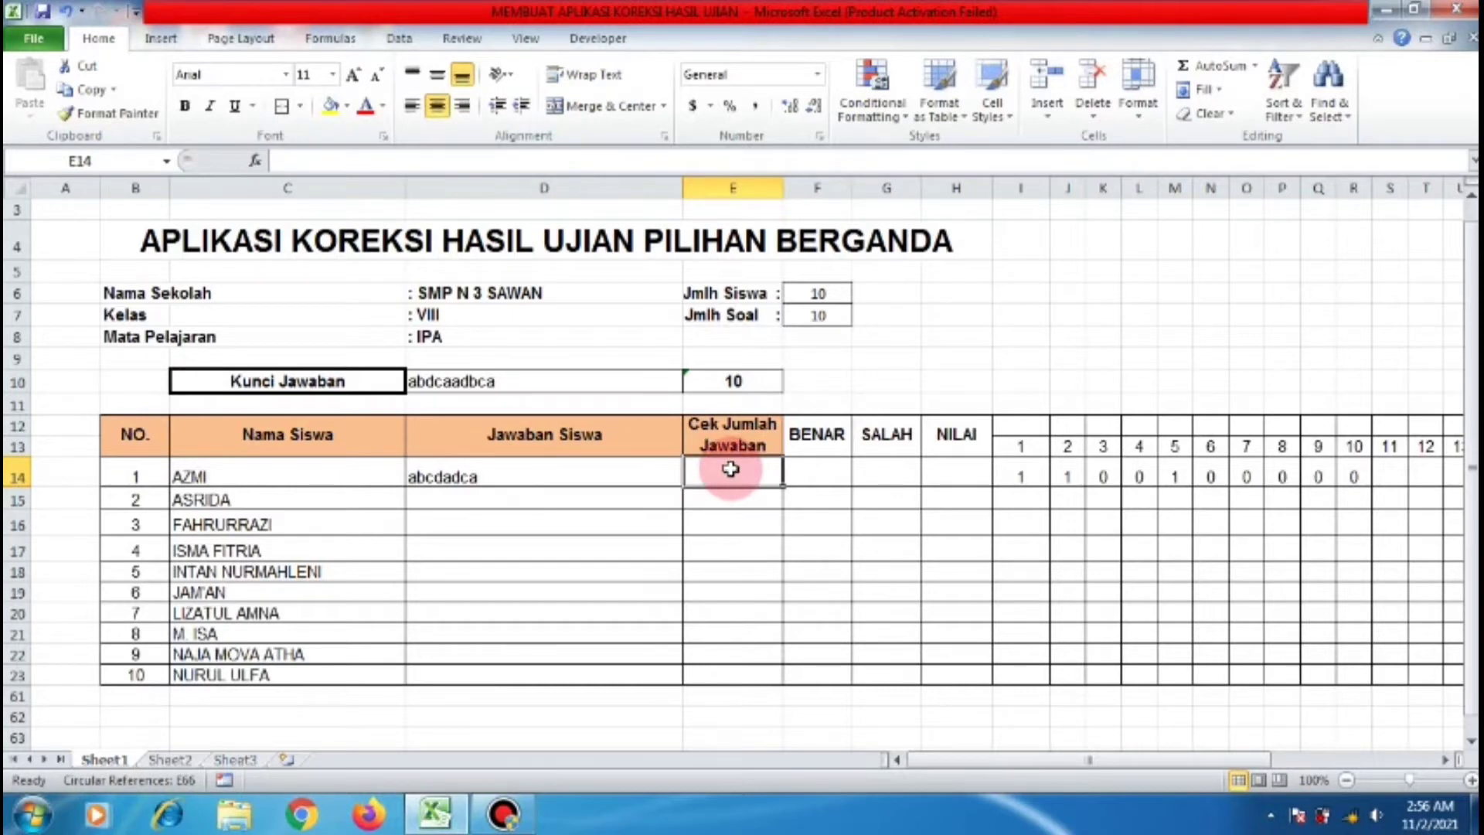
{"action": "left_click", "coordinate": [736, 384]}
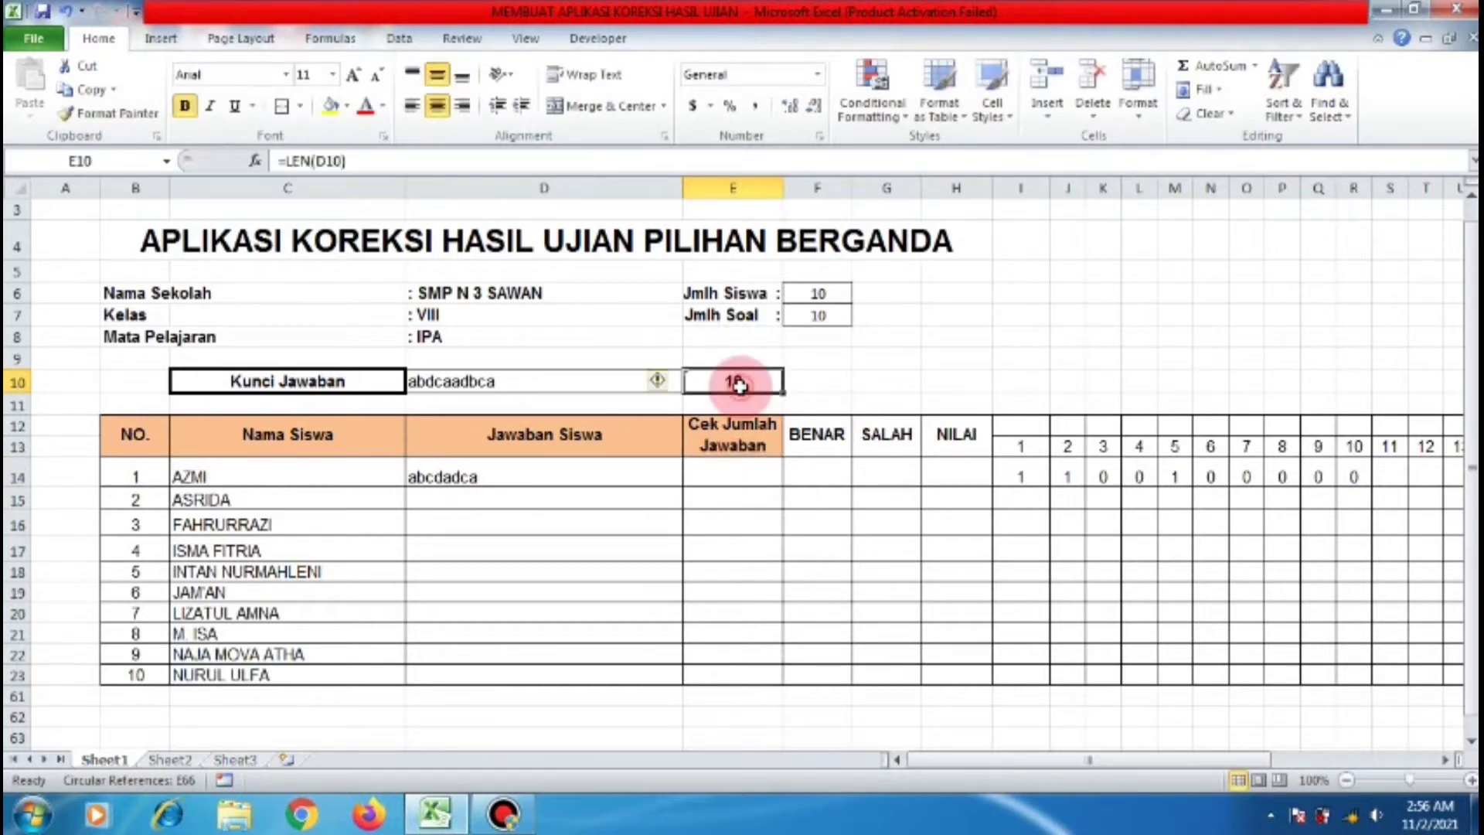
{"action": "key", "text": "ctrl+c"}
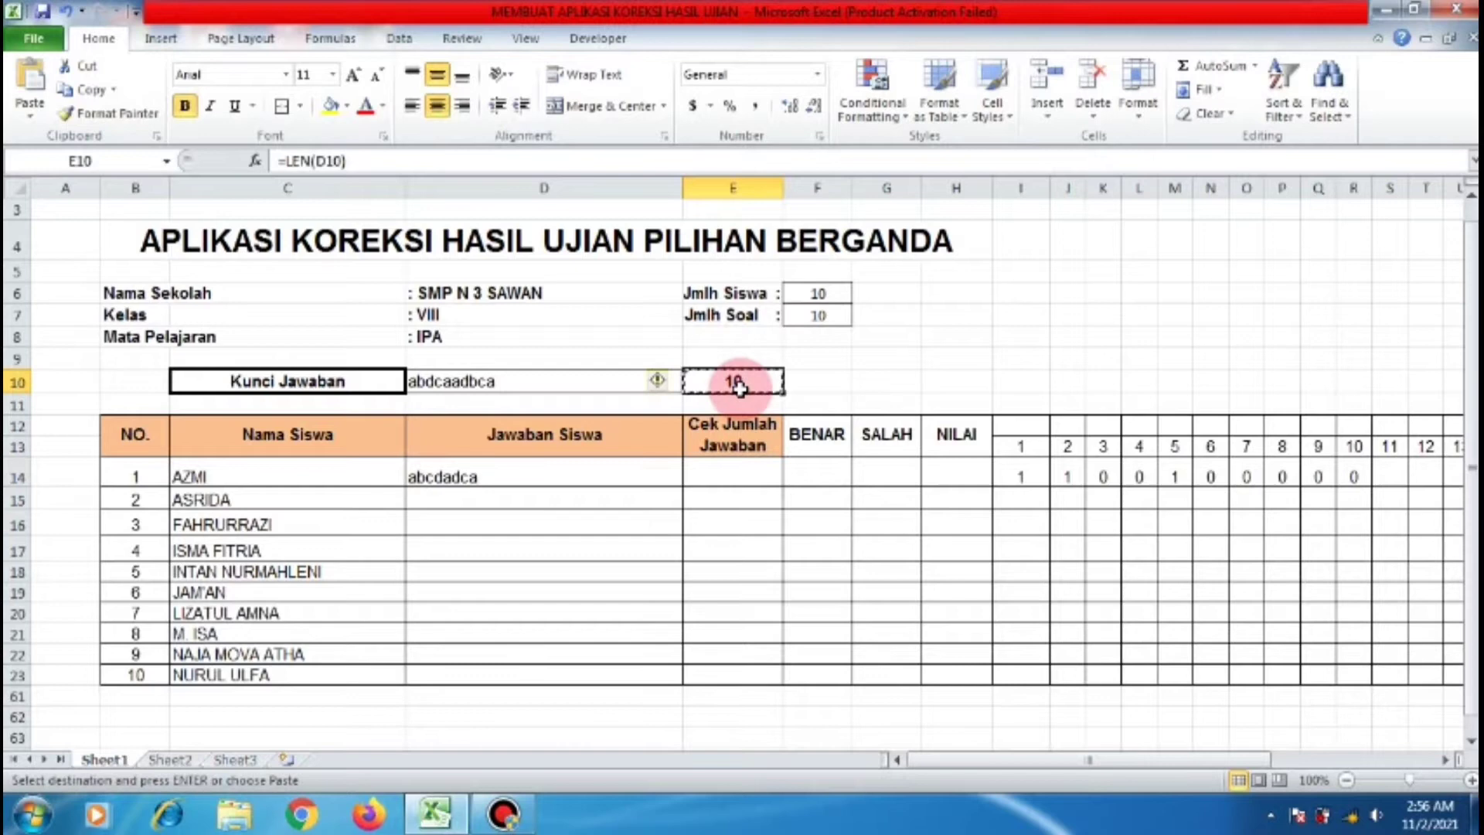
{"action": "left_click", "coordinate": [735, 471]}
{"action": "key", "text": "ctrl+v"}
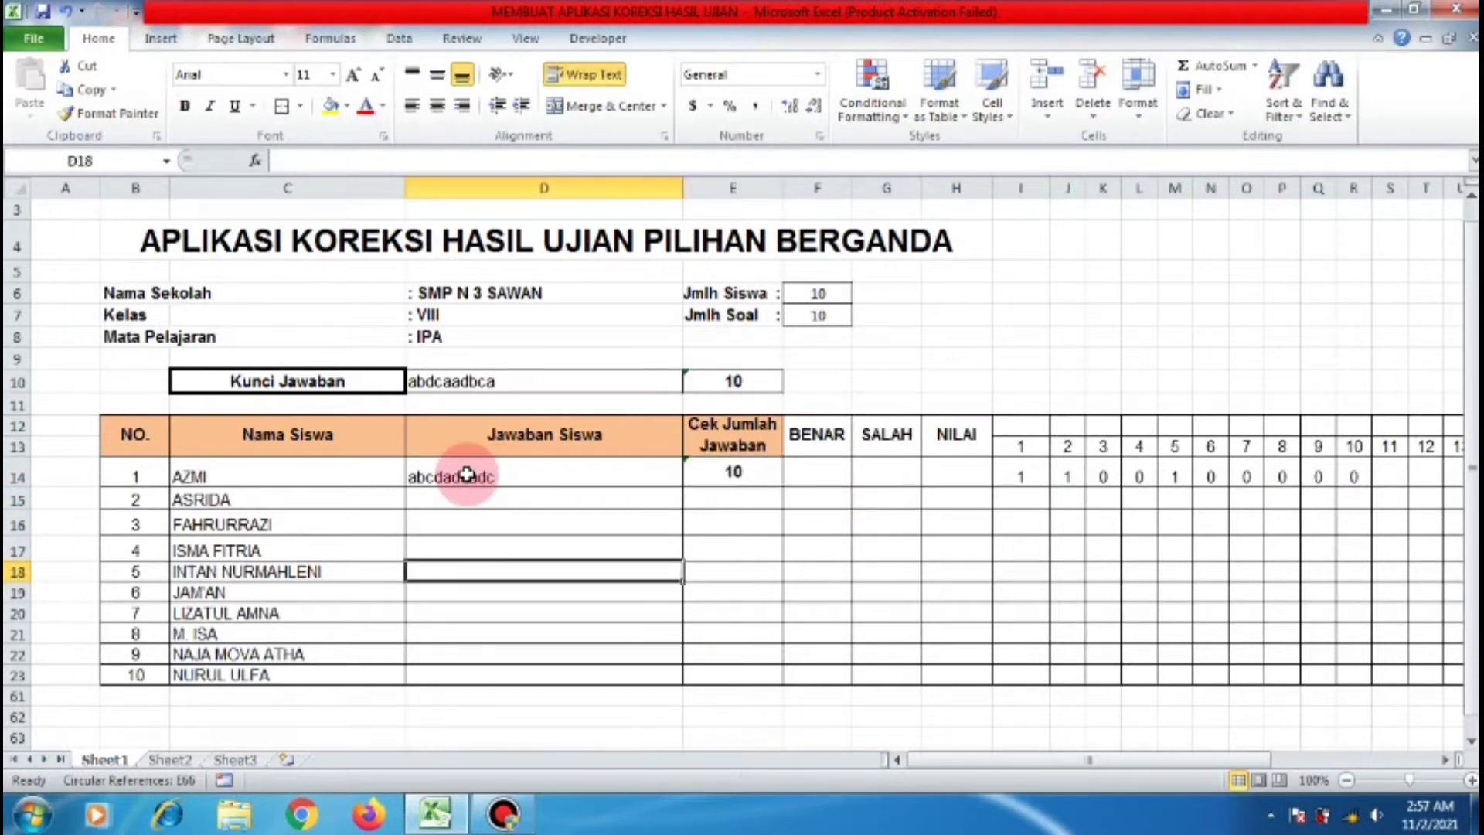
Copy the first student's answer text abcdadcadc from D14 into the second student's answer cell, D15.
{"action": "left_click", "coordinate": [468, 475]}
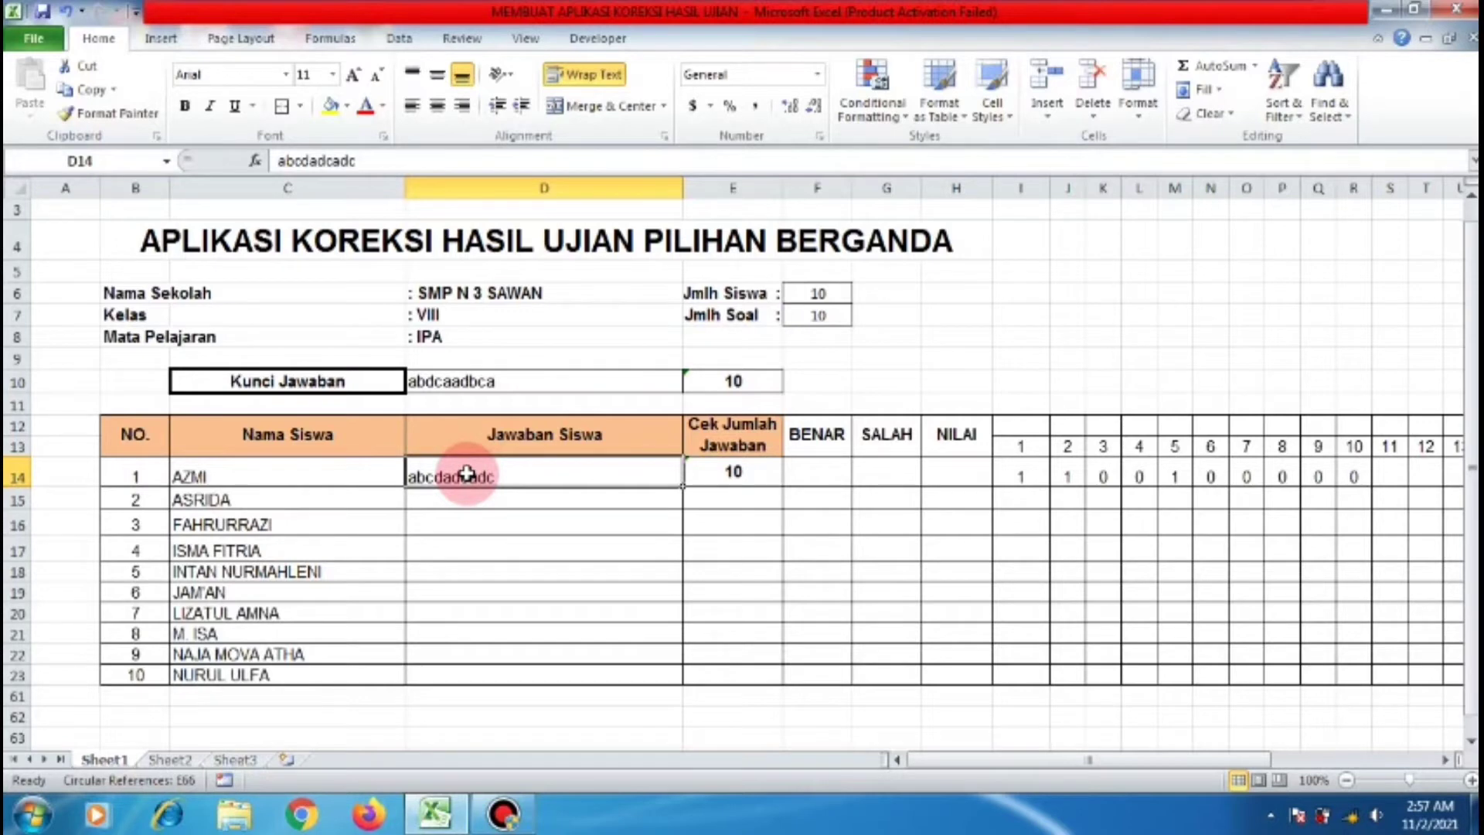
{"action": "left_click", "coordinate": [460, 499]}
{"action": "left_click", "coordinate": [461, 543]}
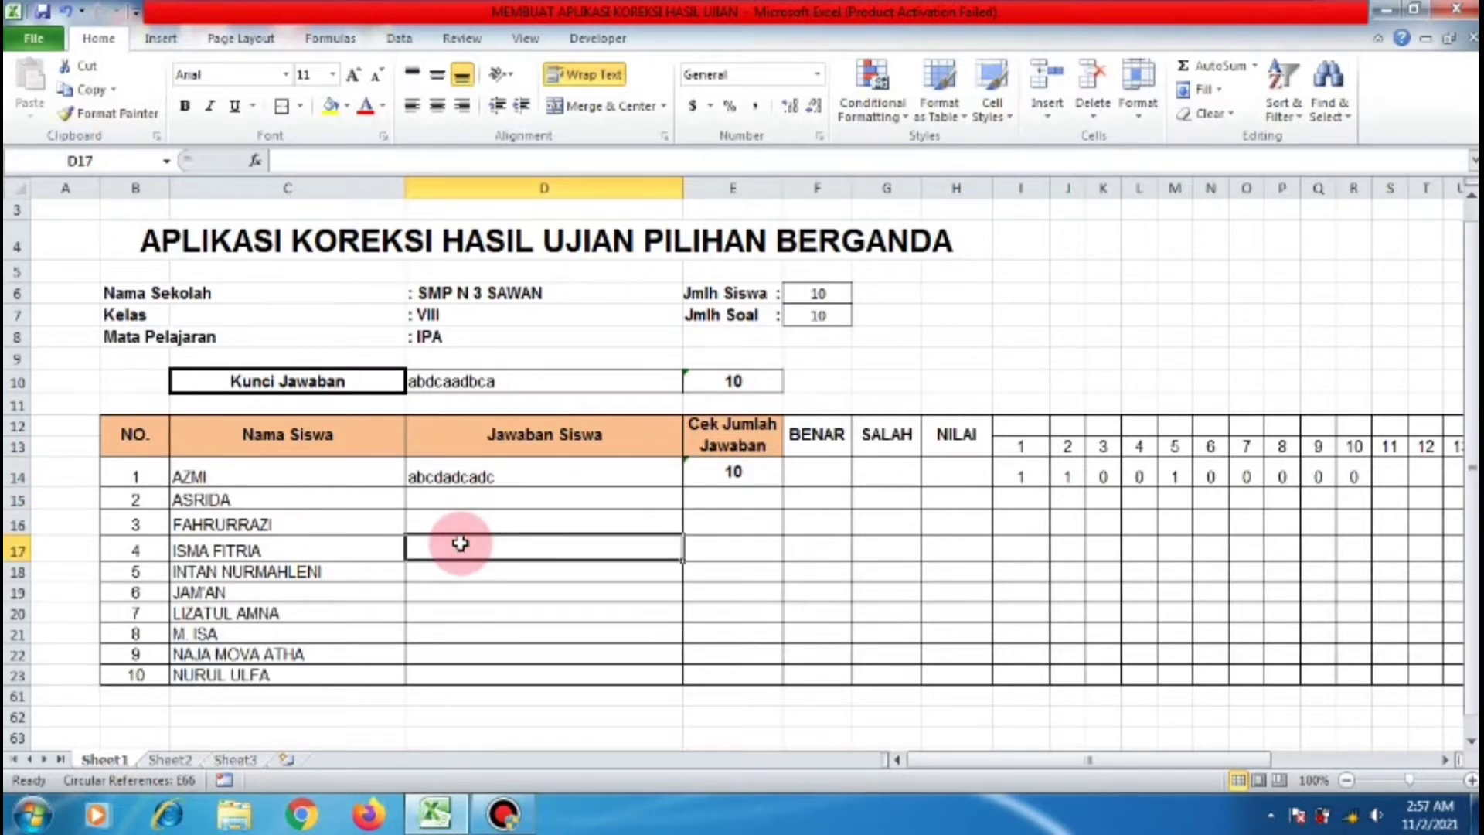
{"action": "left_click", "coordinate": [461, 479]}
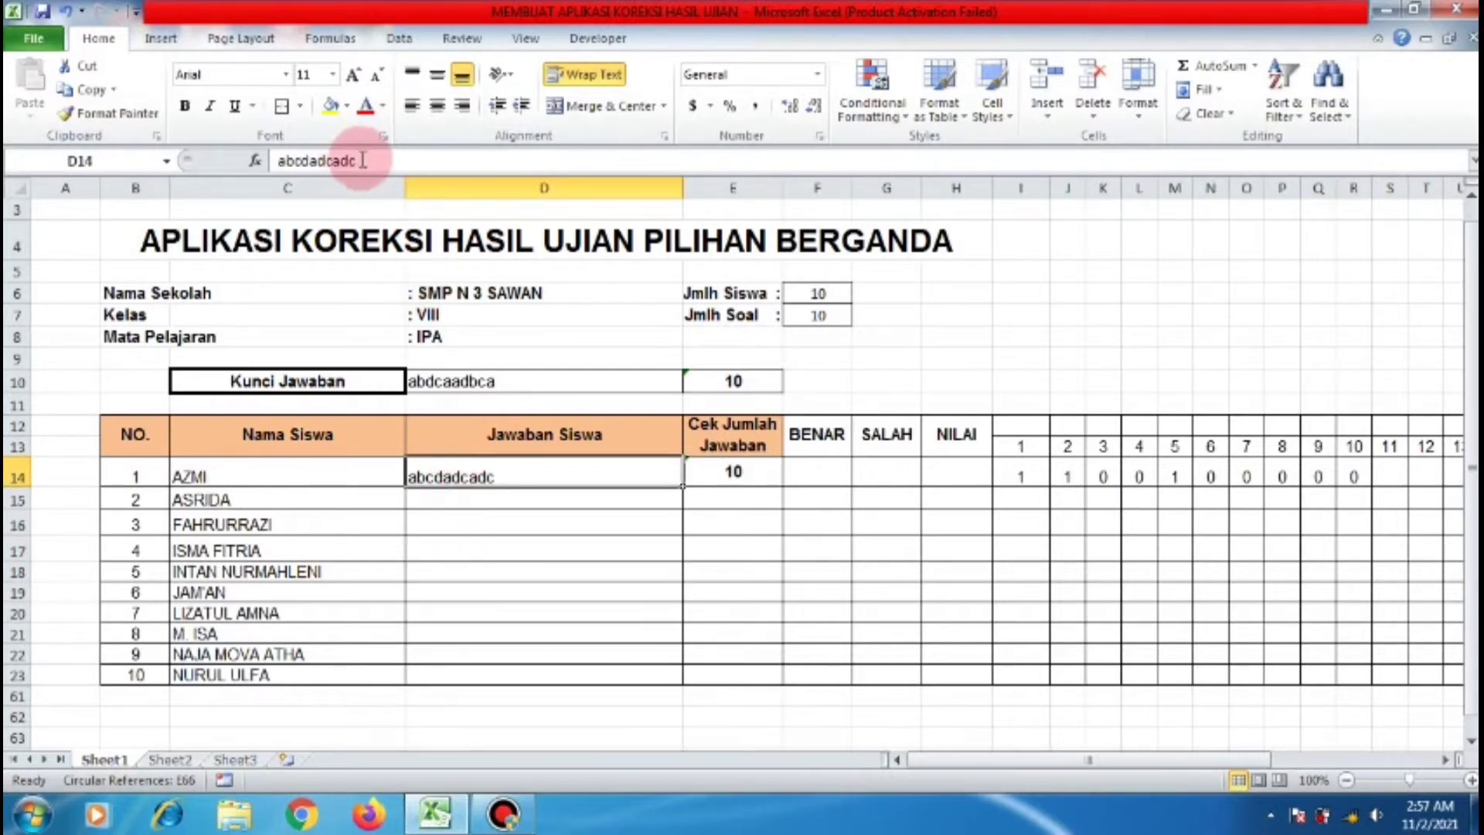
{"action": "left_click_drag", "start_coordinate": [363, 160], "coordinate": [249, 160]}
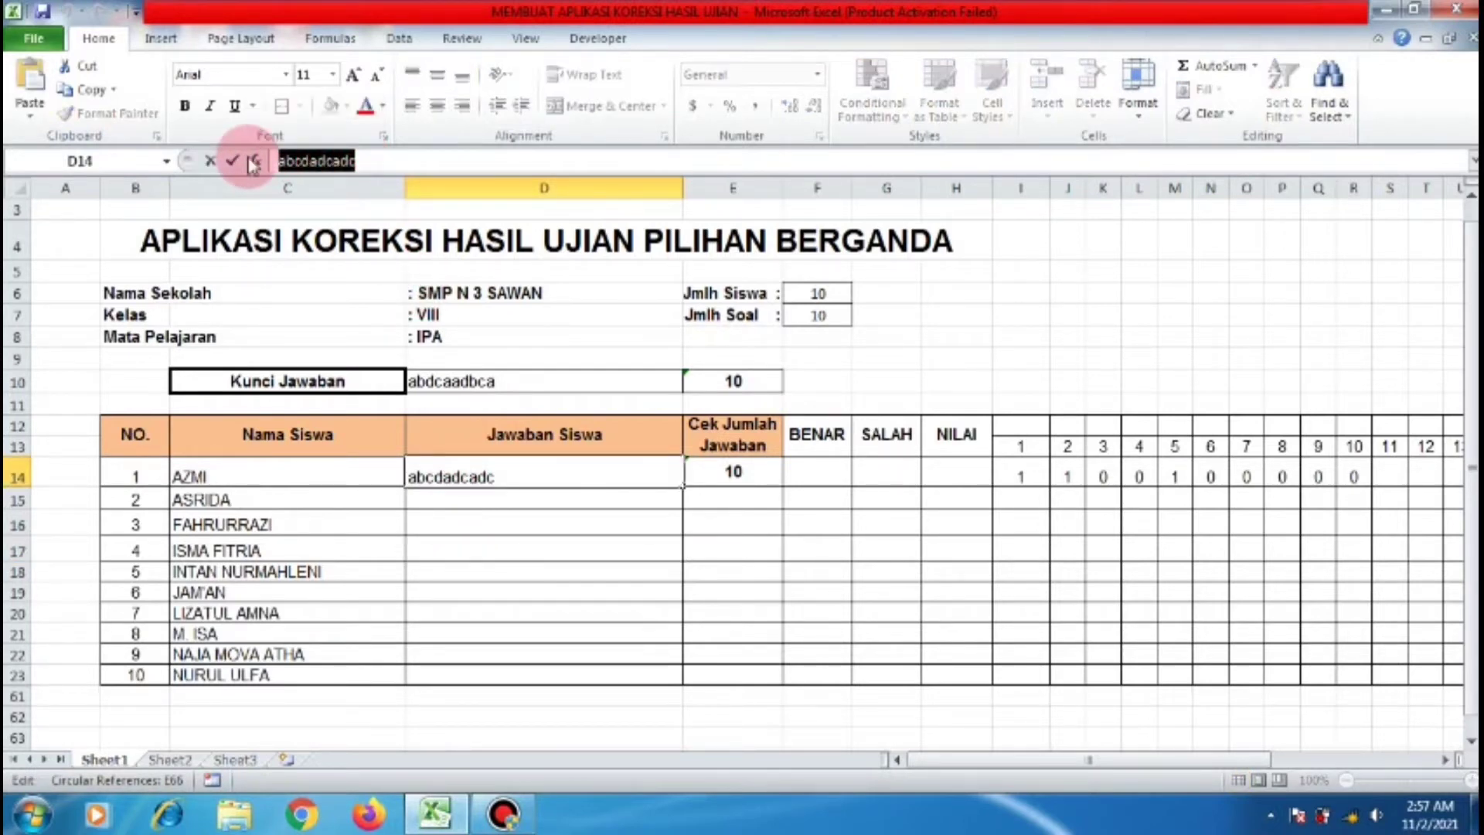
{"action": "key", "text": "ctrl+c"}
{"action": "left_click", "coordinate": [433, 496]}
{"action": "key", "text": "ctrl+v"}
{"action": "left_click", "coordinate": [451, 568]}
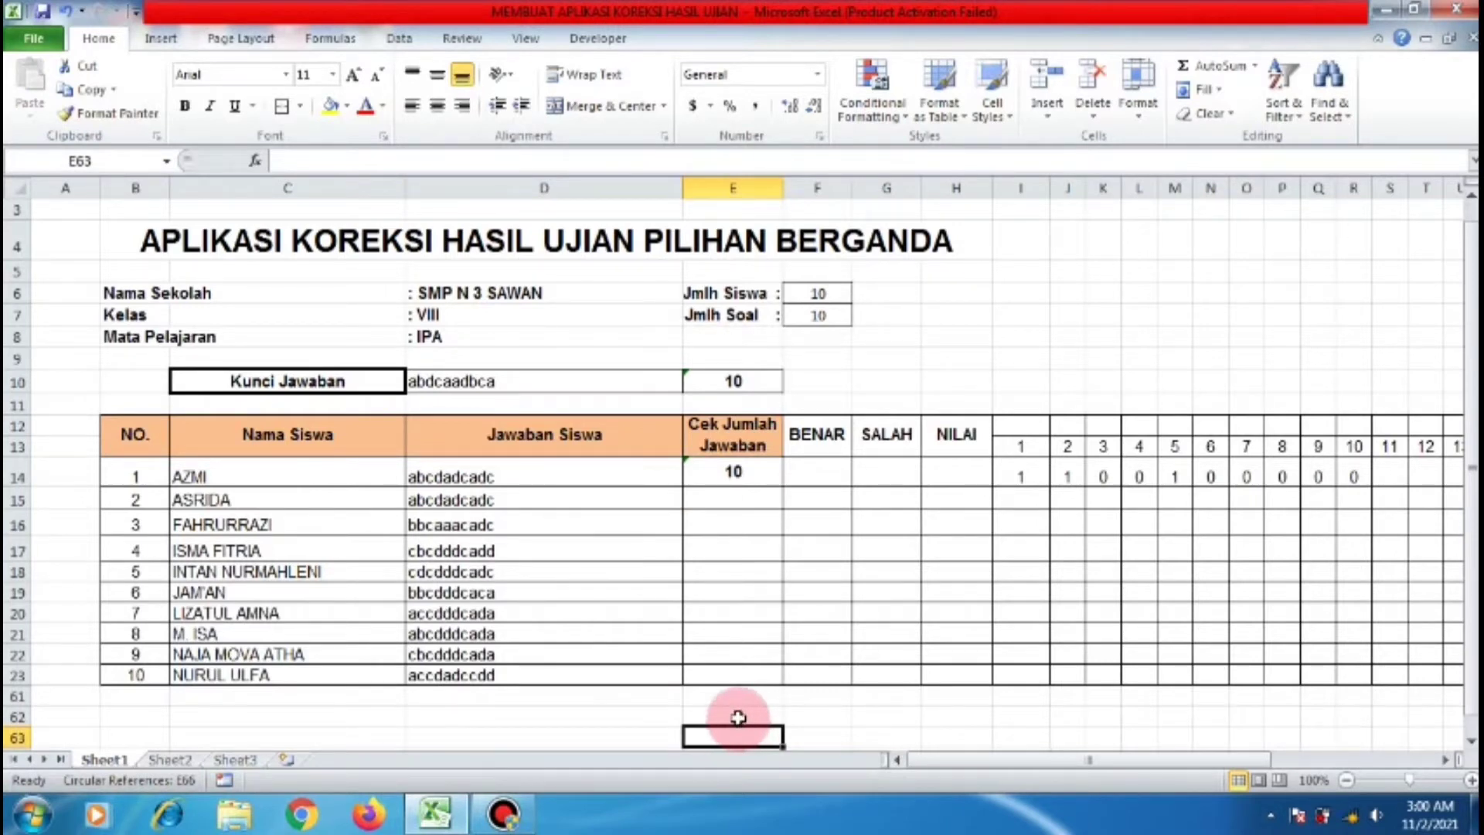
Fill the answer-count formula from E14 down to E23 for all ten students.
{"action": "left_click", "coordinate": [733, 471]}
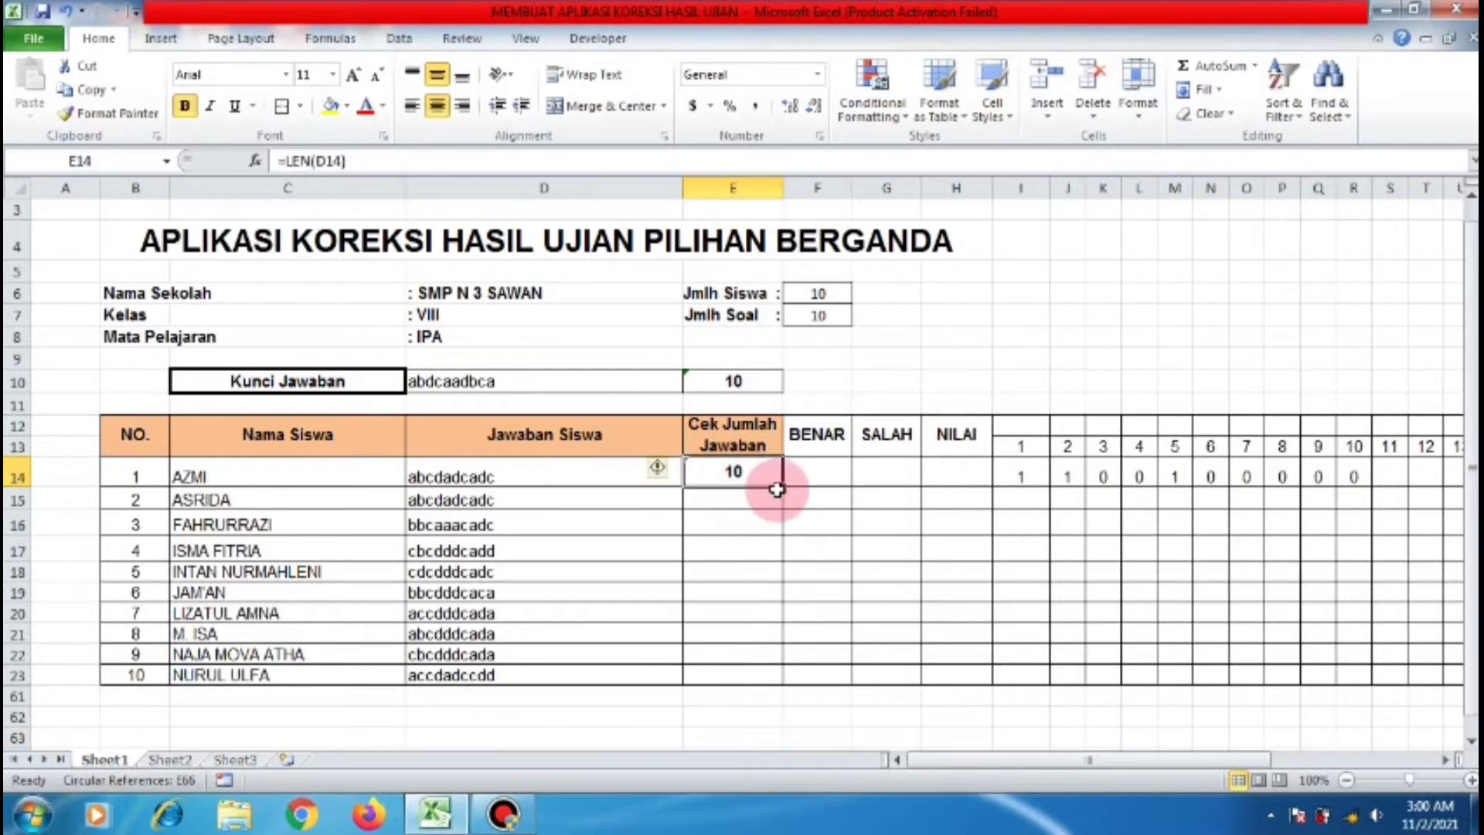
{"action": "left_click_drag", "start_coordinate": [781, 484], "coordinate": [781, 679]}
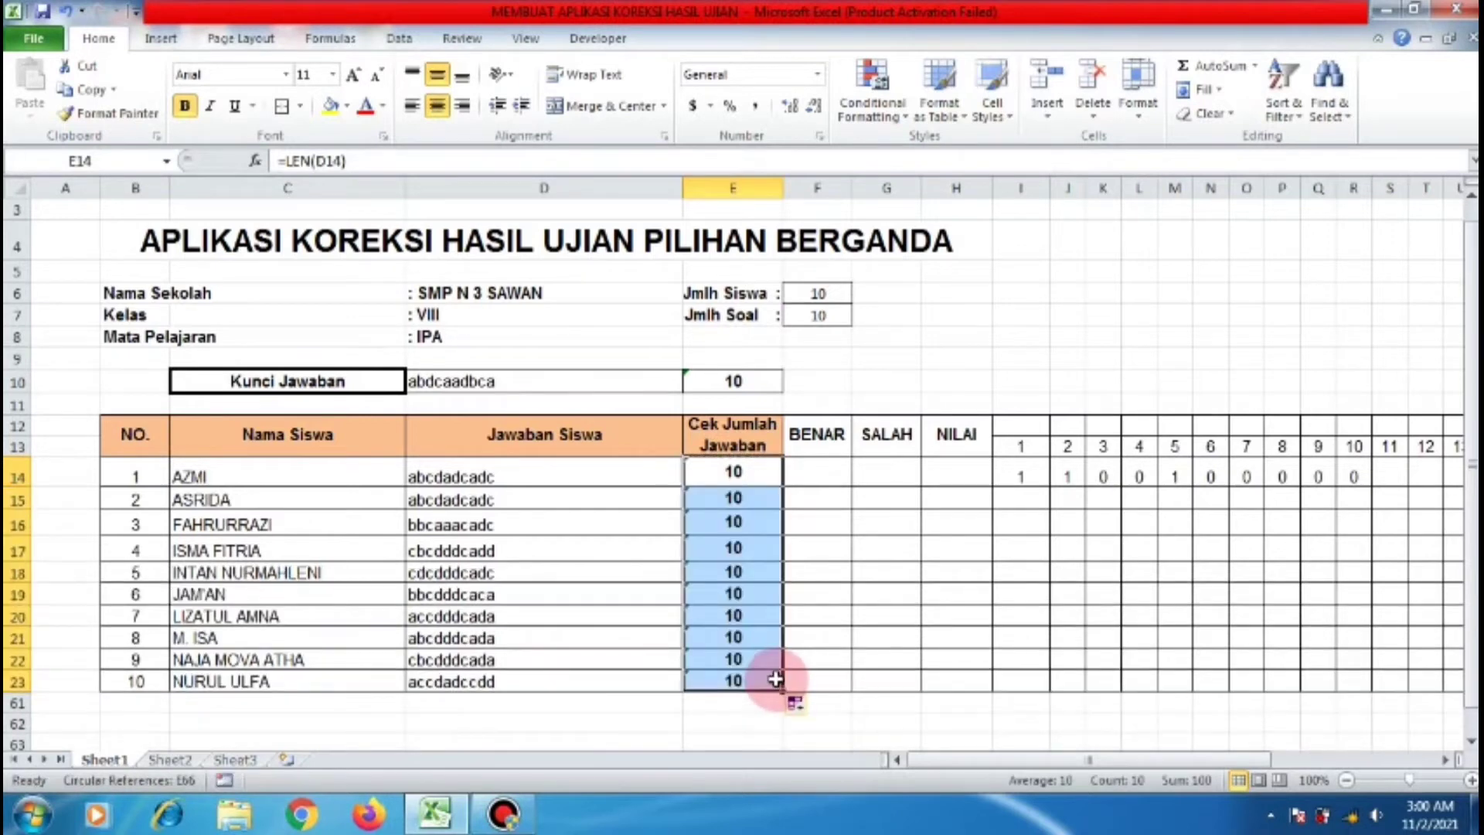
Clear the first student's existing per-question scores from cells I14 to R14.
{"action": "left_click", "coordinate": [771, 724]}
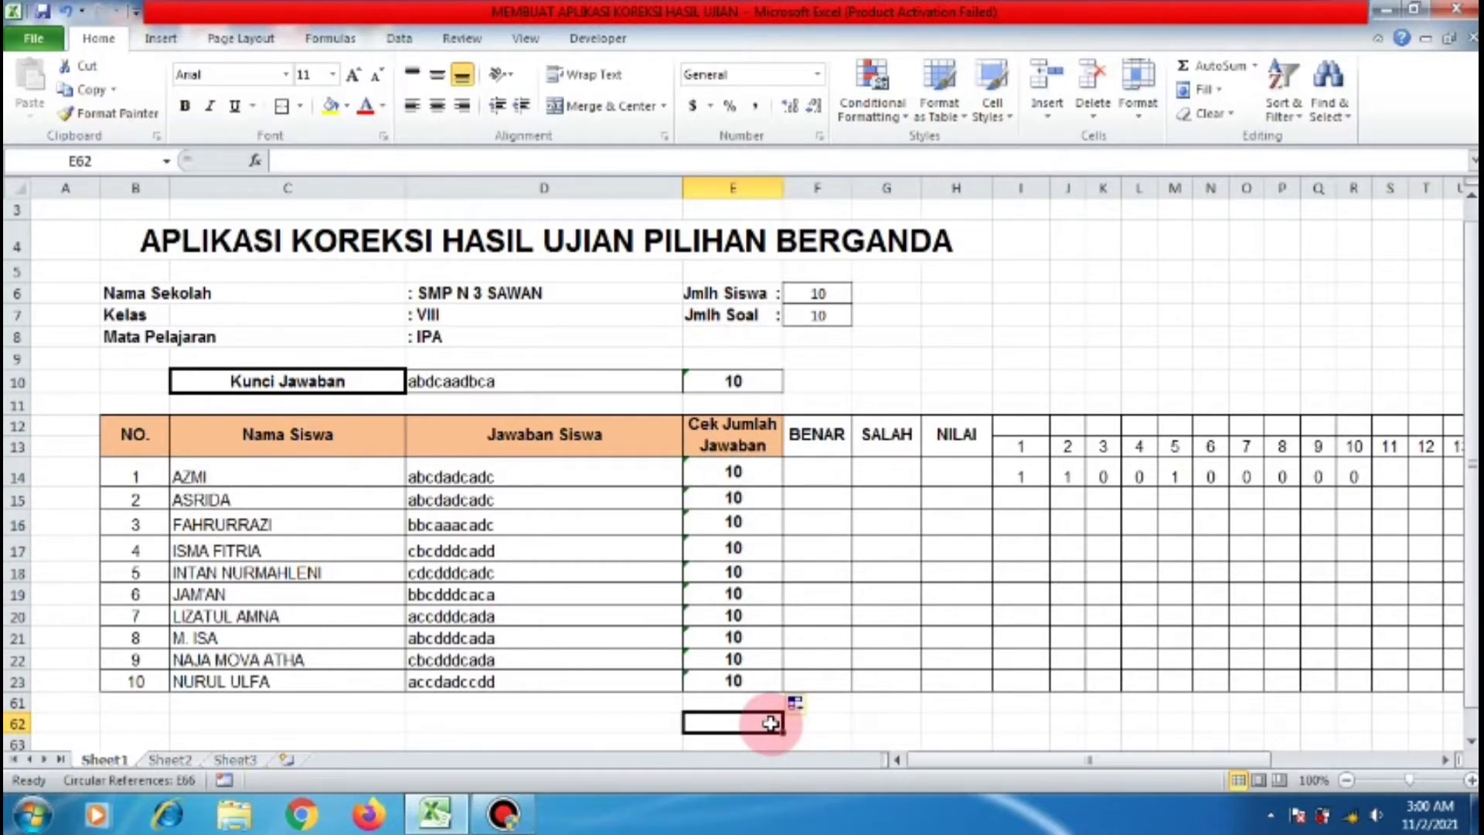
{"action": "left_click", "coordinate": [985, 478]}
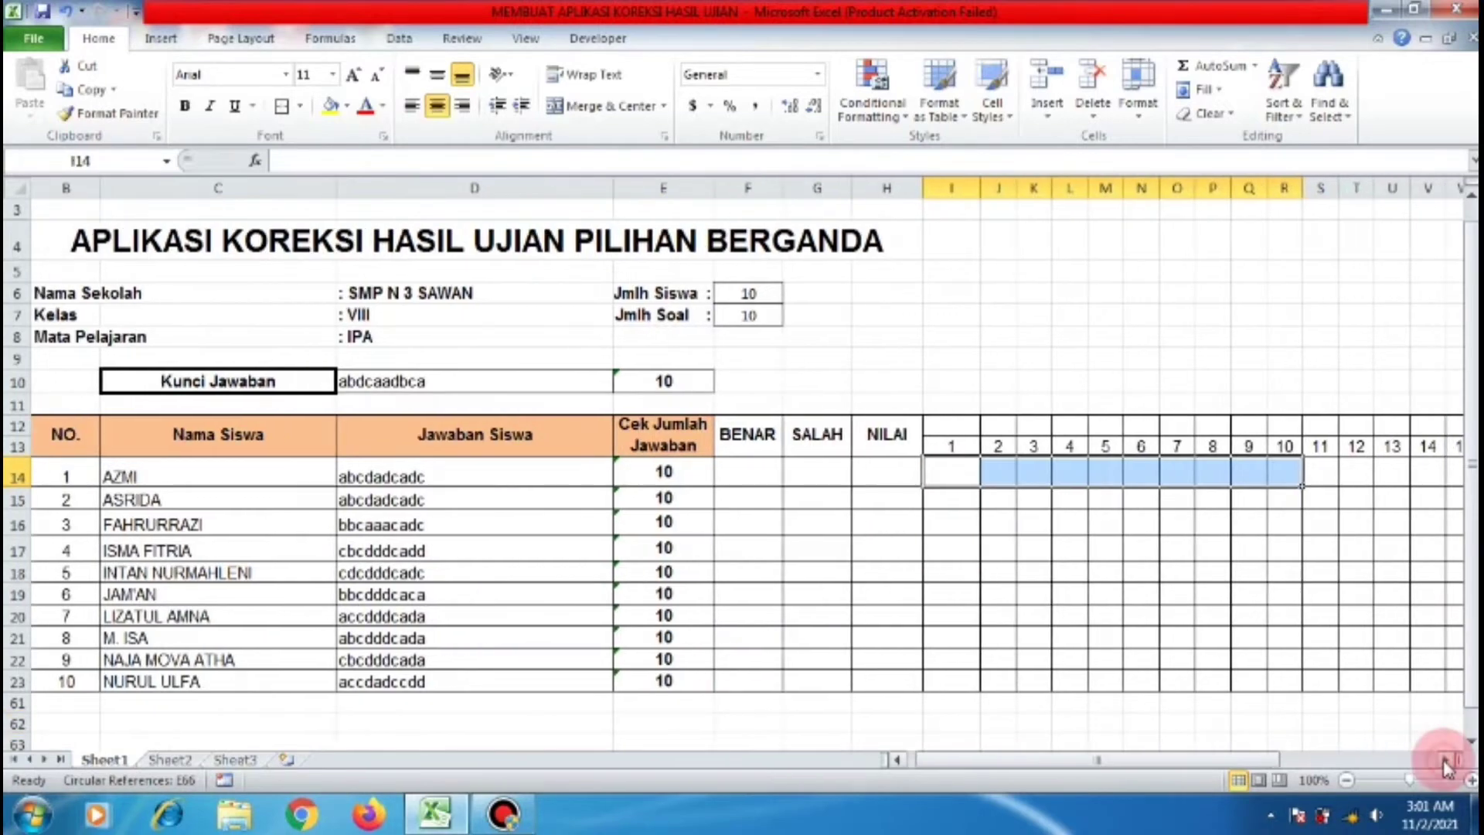
{"action": "left_click", "coordinate": [1445, 760]}
{"action": "left_click", "coordinate": [1445, 761]}
{"action": "left_click", "coordinate": [1137, 653]}
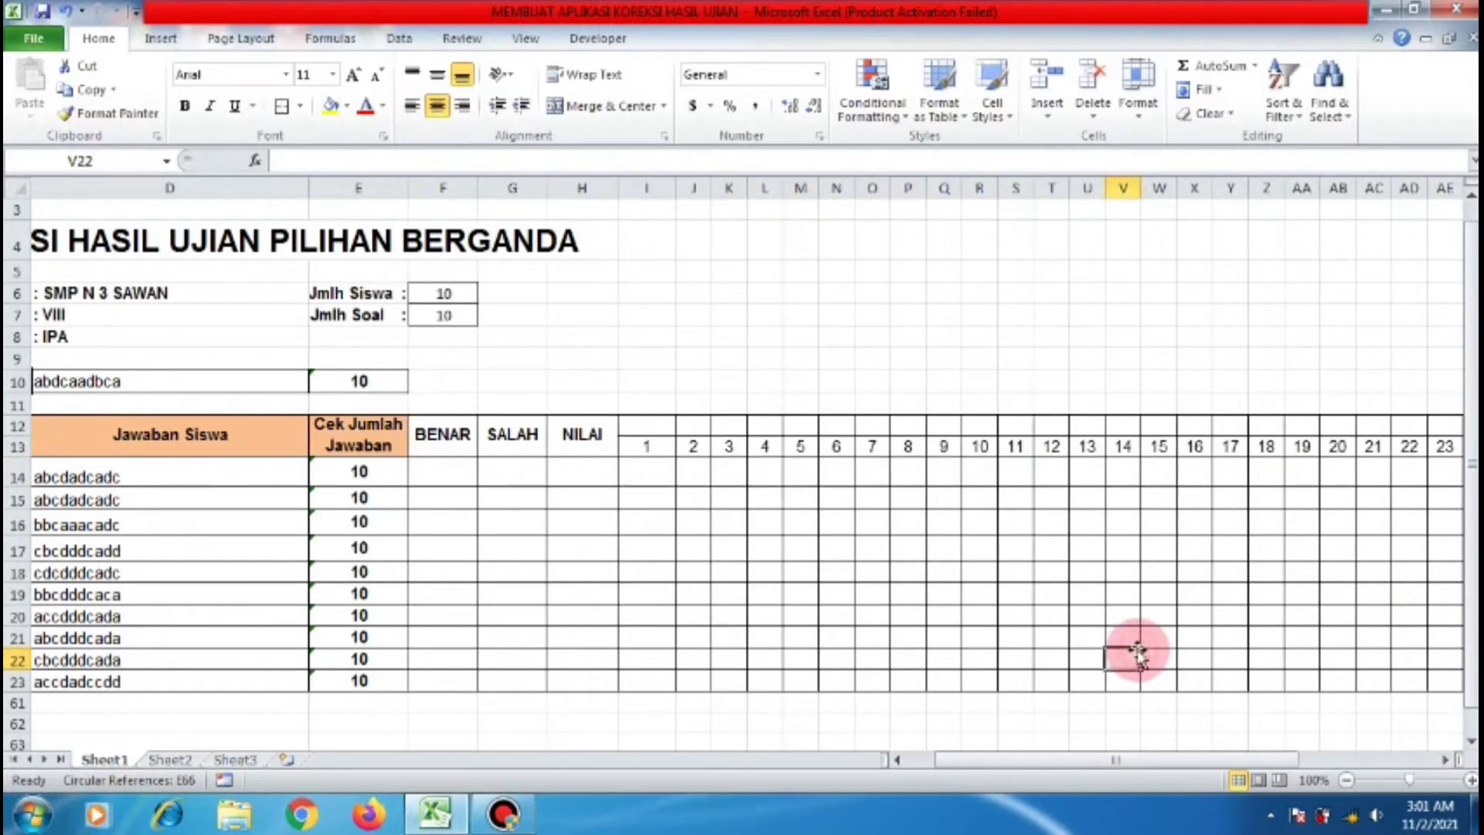
Begin an IF formula in I14 that returns a blank when the question number exceeds Jmlh Soal: =if(I13>F7,"",.
{"action": "left_click_drag", "start_coordinate": [1113, 768], "coordinate": [1096, 761]}
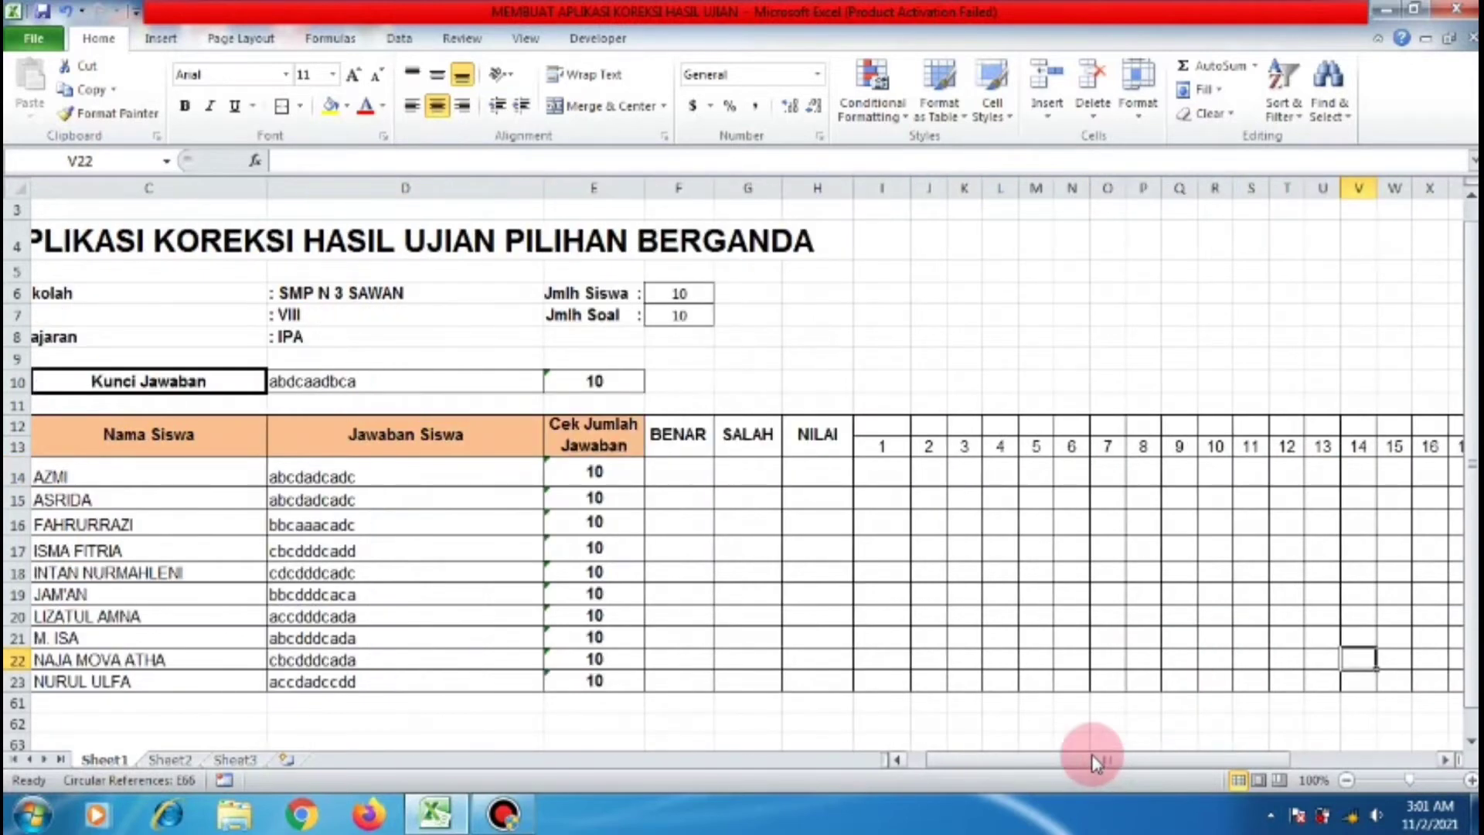
{"action": "left_click", "coordinate": [885, 473]}
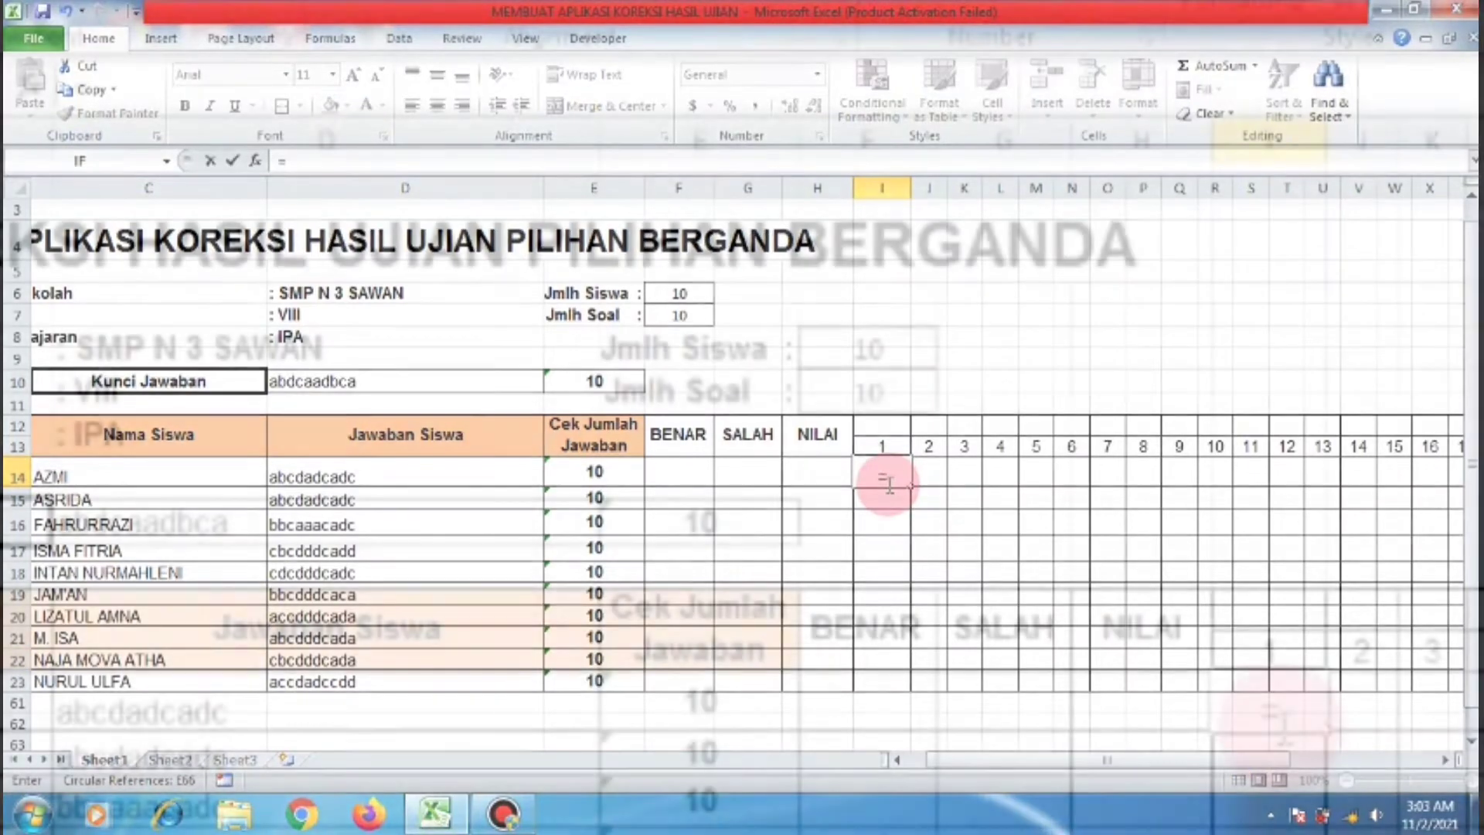
{"action": "type", "text": "=if"}
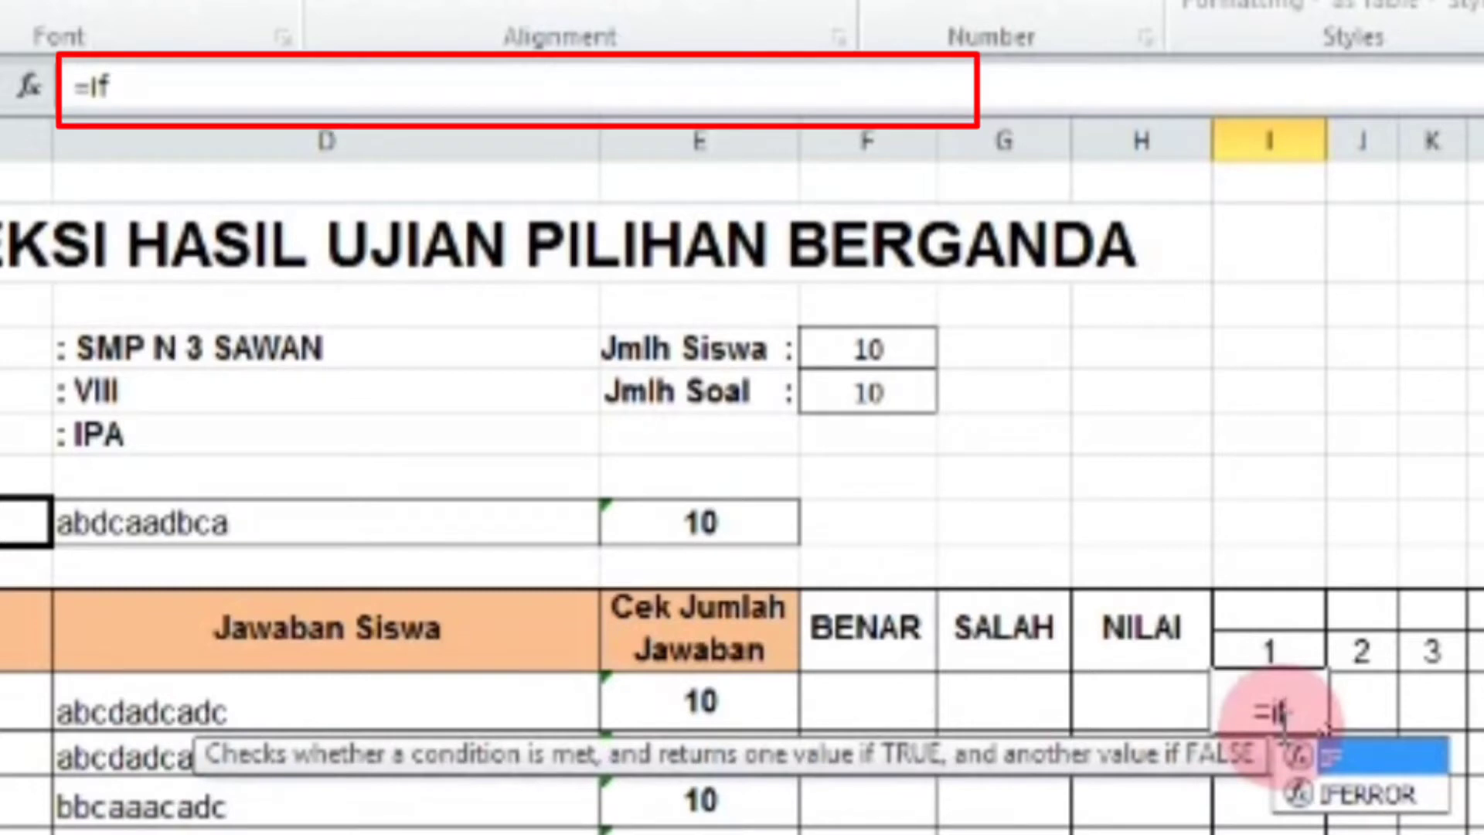
{"action": "type", "text": "("}
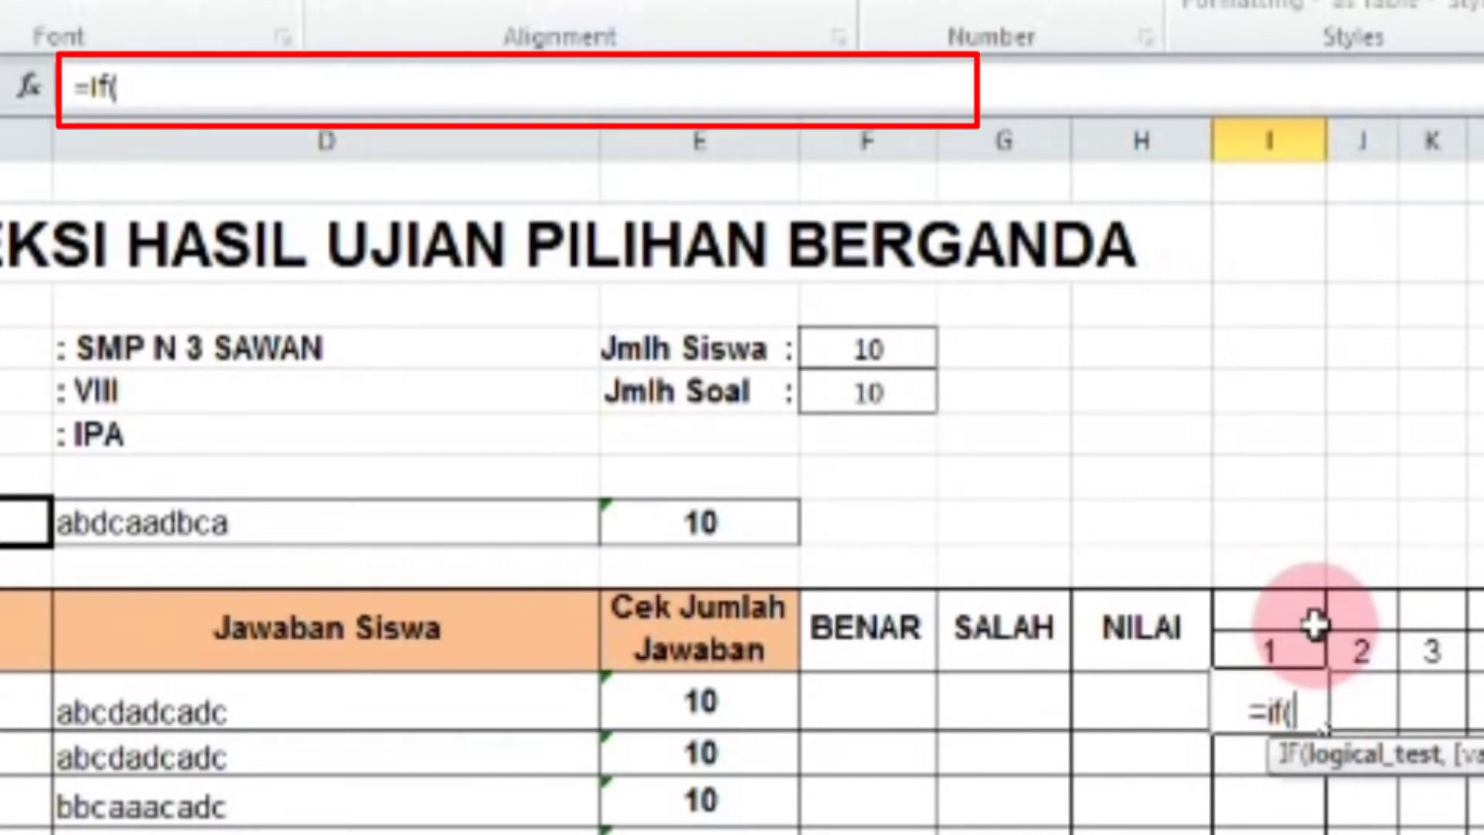
{"action": "left_click", "coordinate": [1277, 658]}
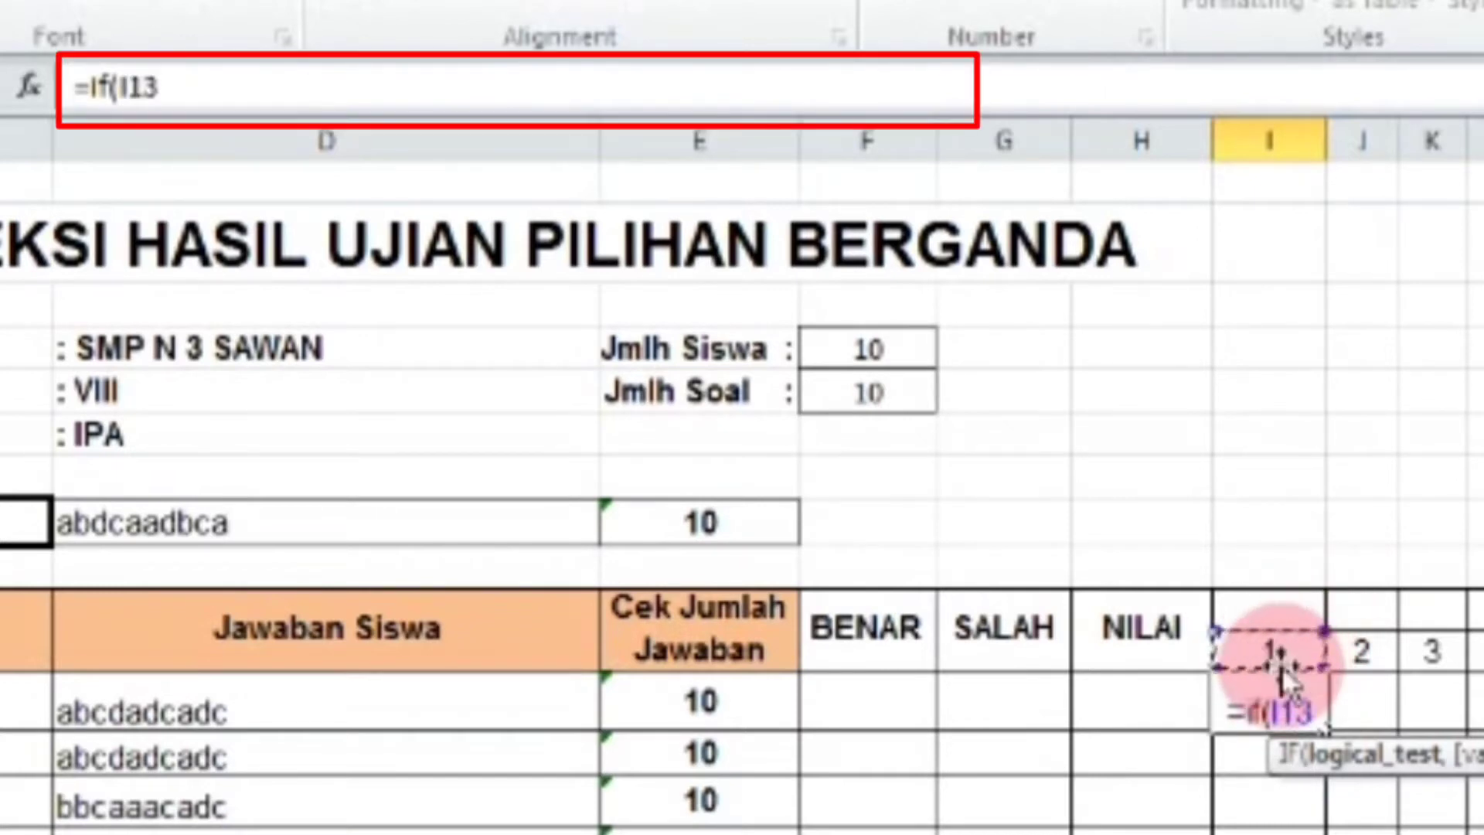
{"action": "type", "text": ">"}
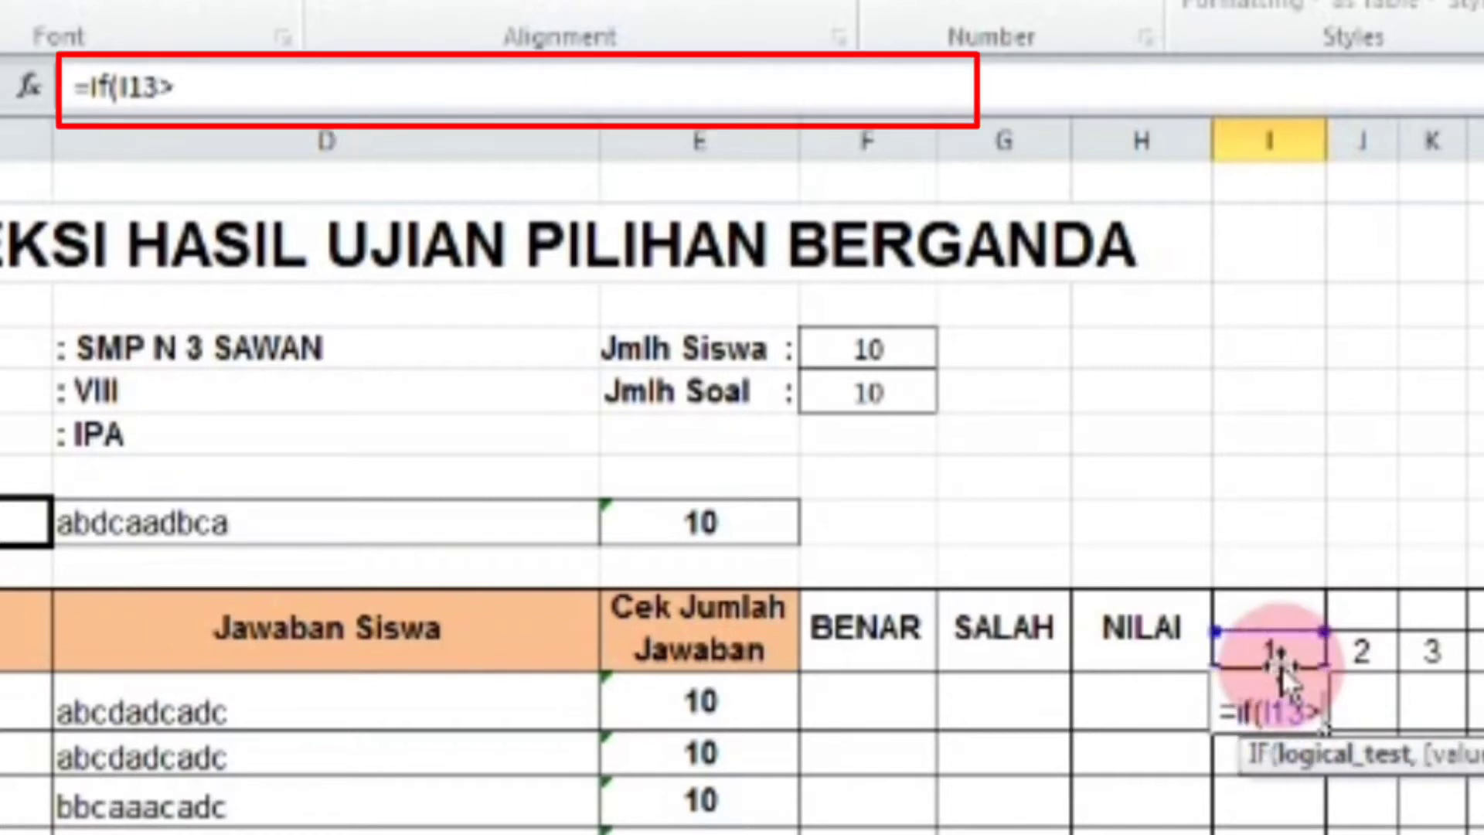
{"action": "left_click", "coordinate": [860, 394]}
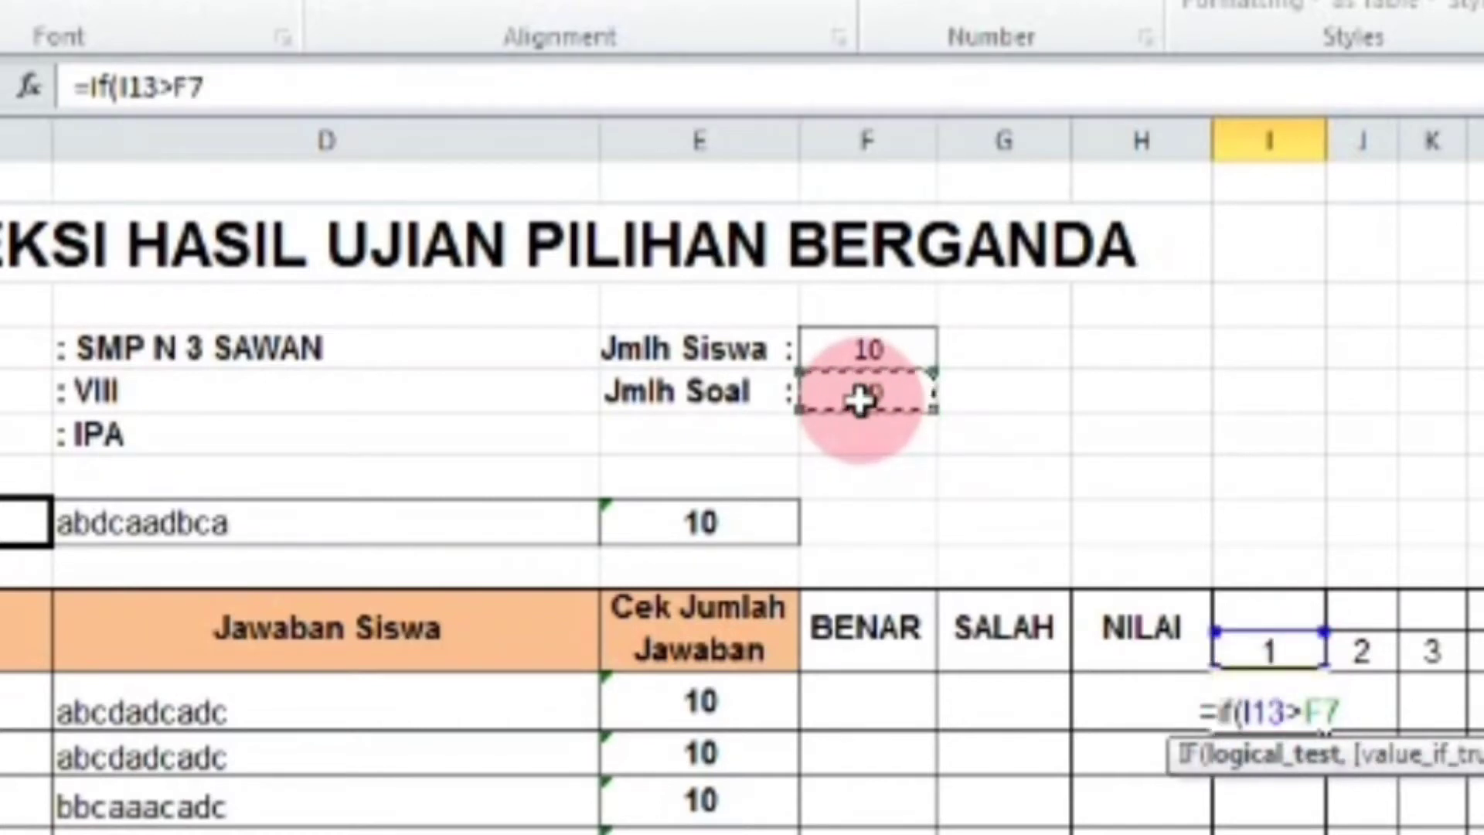
{"action": "type", "text": ","}
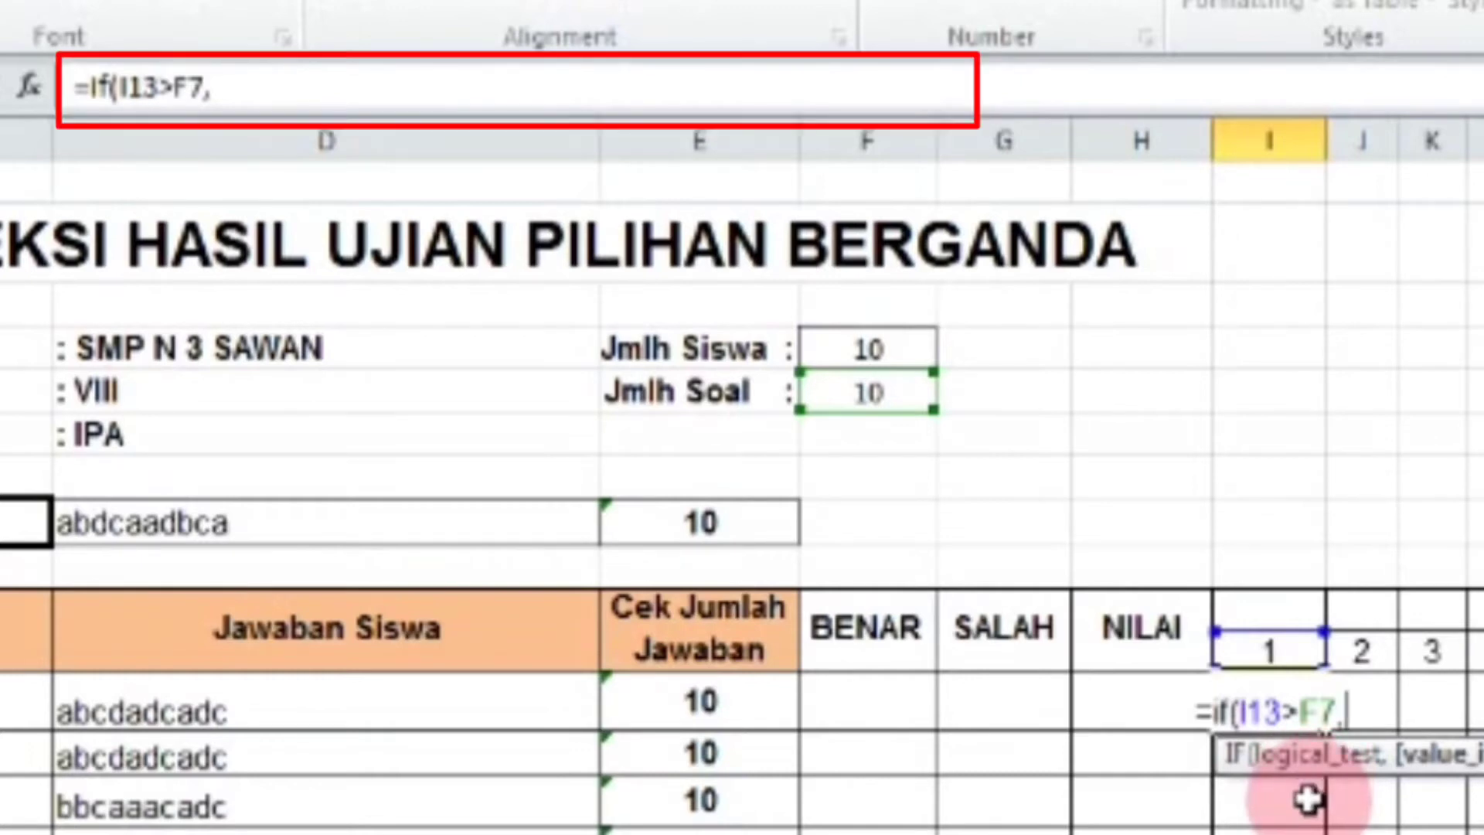
{"action": "type", "text": "\"\""}
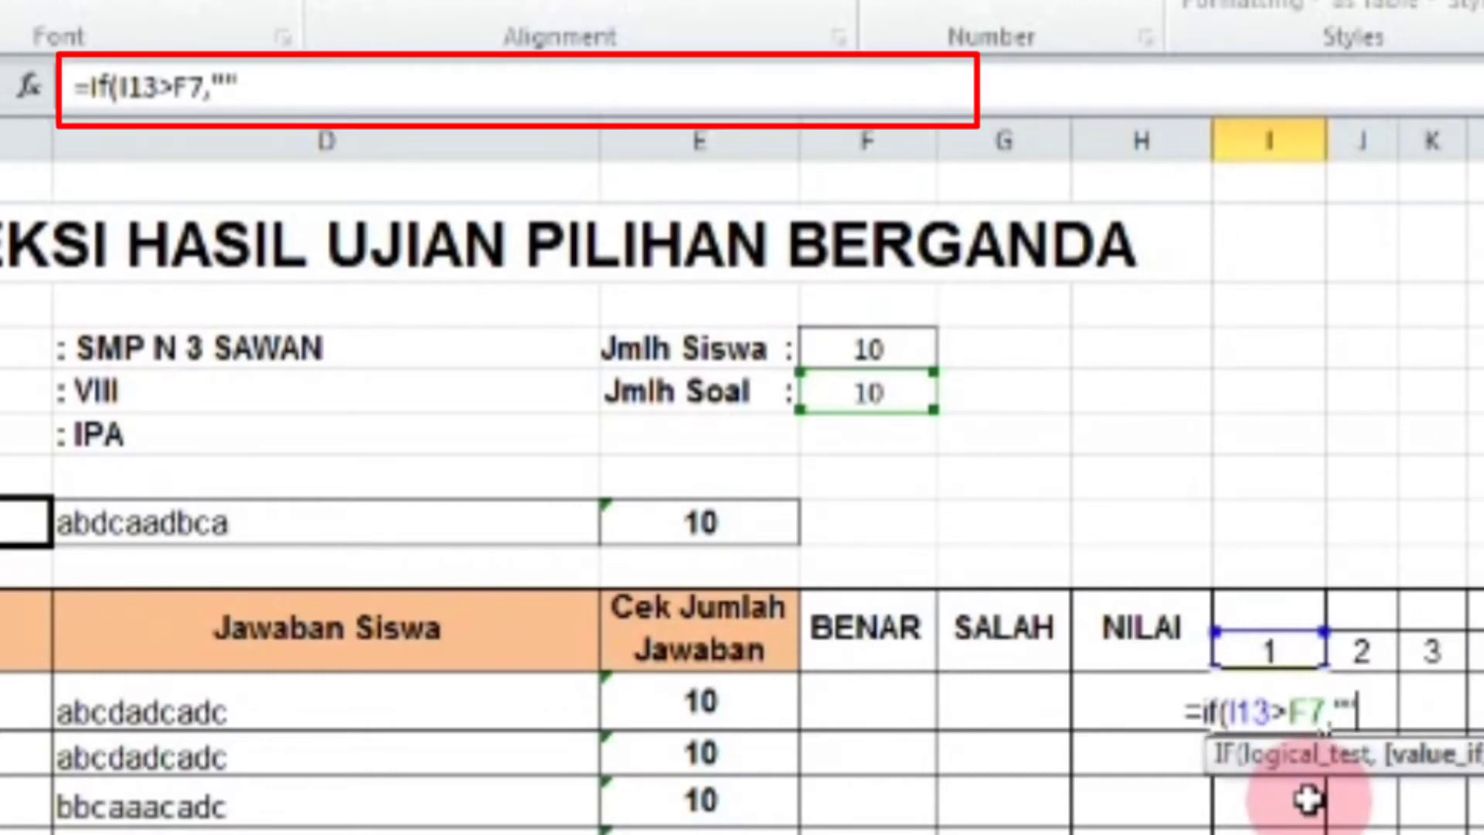
{"action": "type", "text": ","}
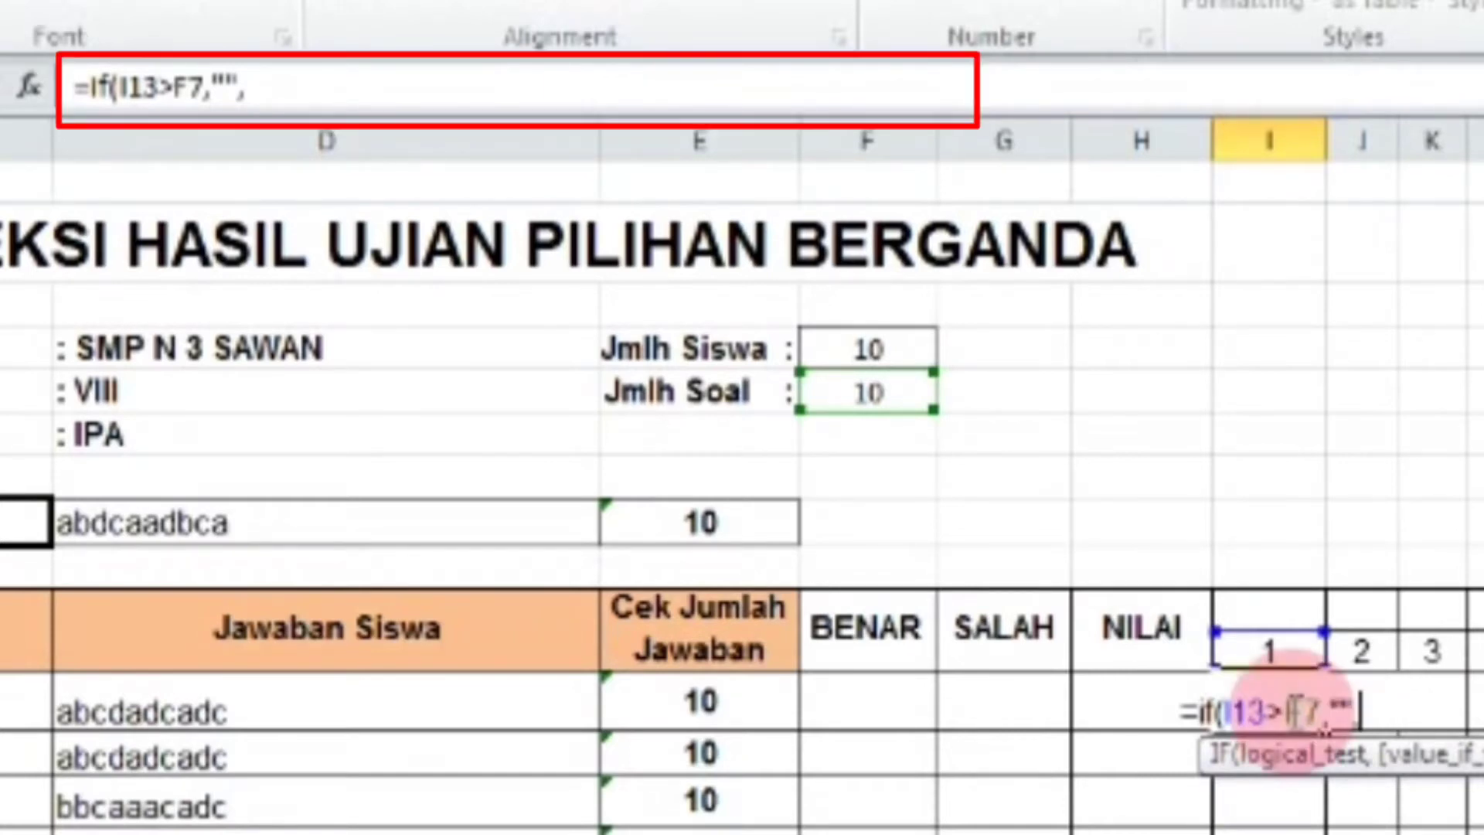
Nest a second IF in the I14 formula that extracts one character of the student's answers with mid(D14,I13,1).
{"action": "type", "text": "if"}
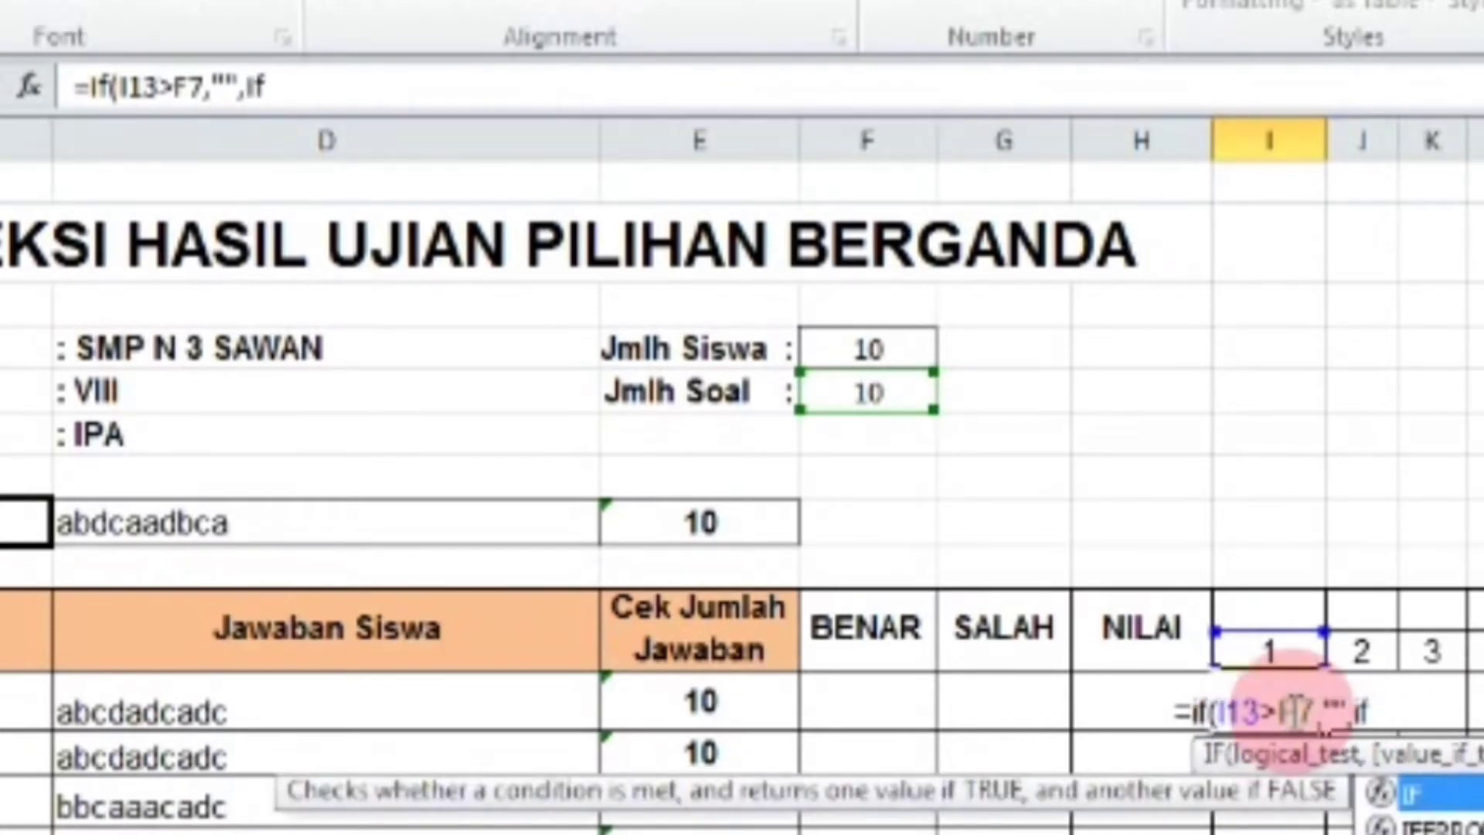
{"action": "type", "text": "("}
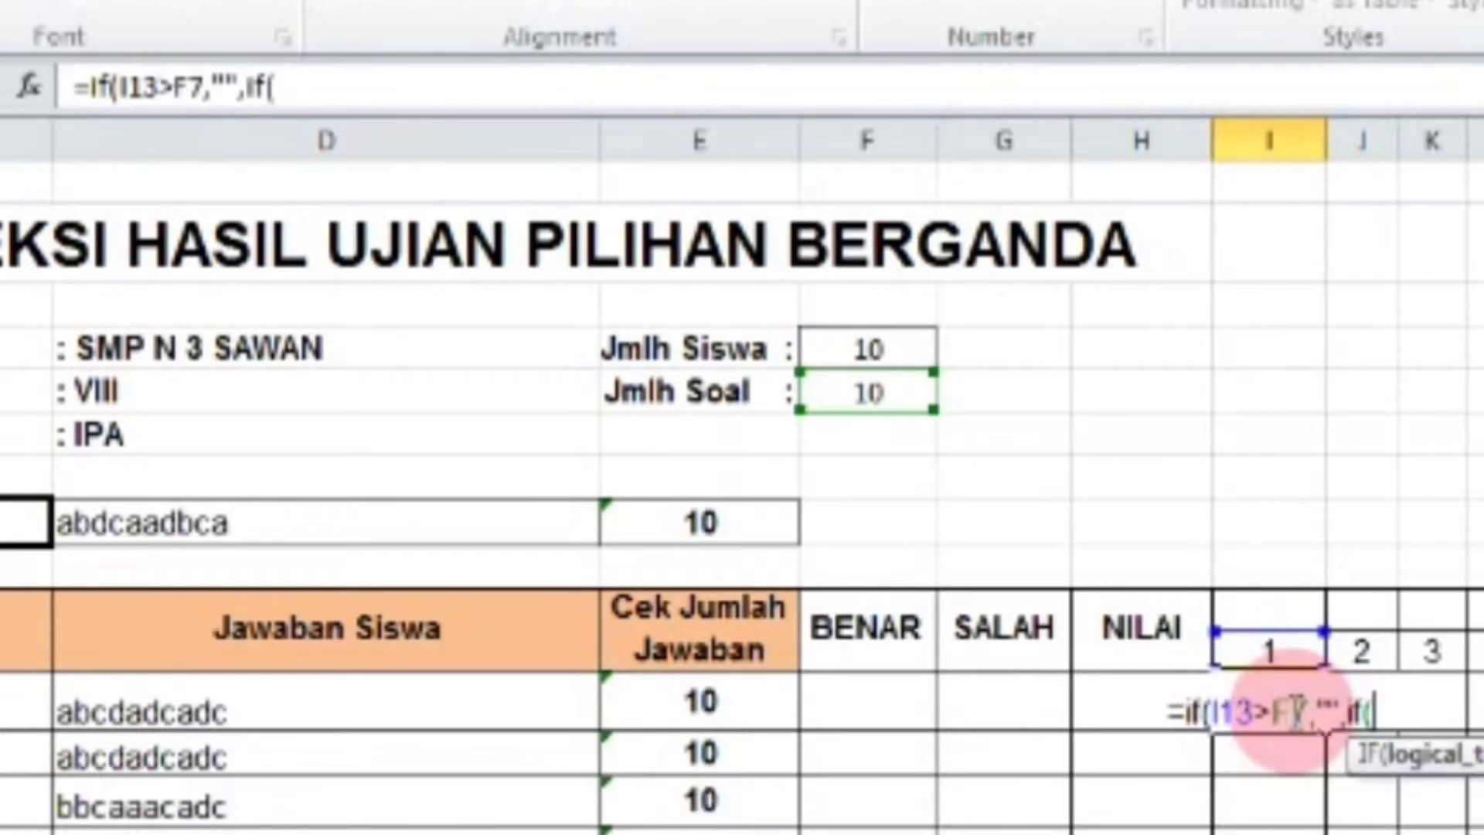
{"action": "type", "text": "m"}
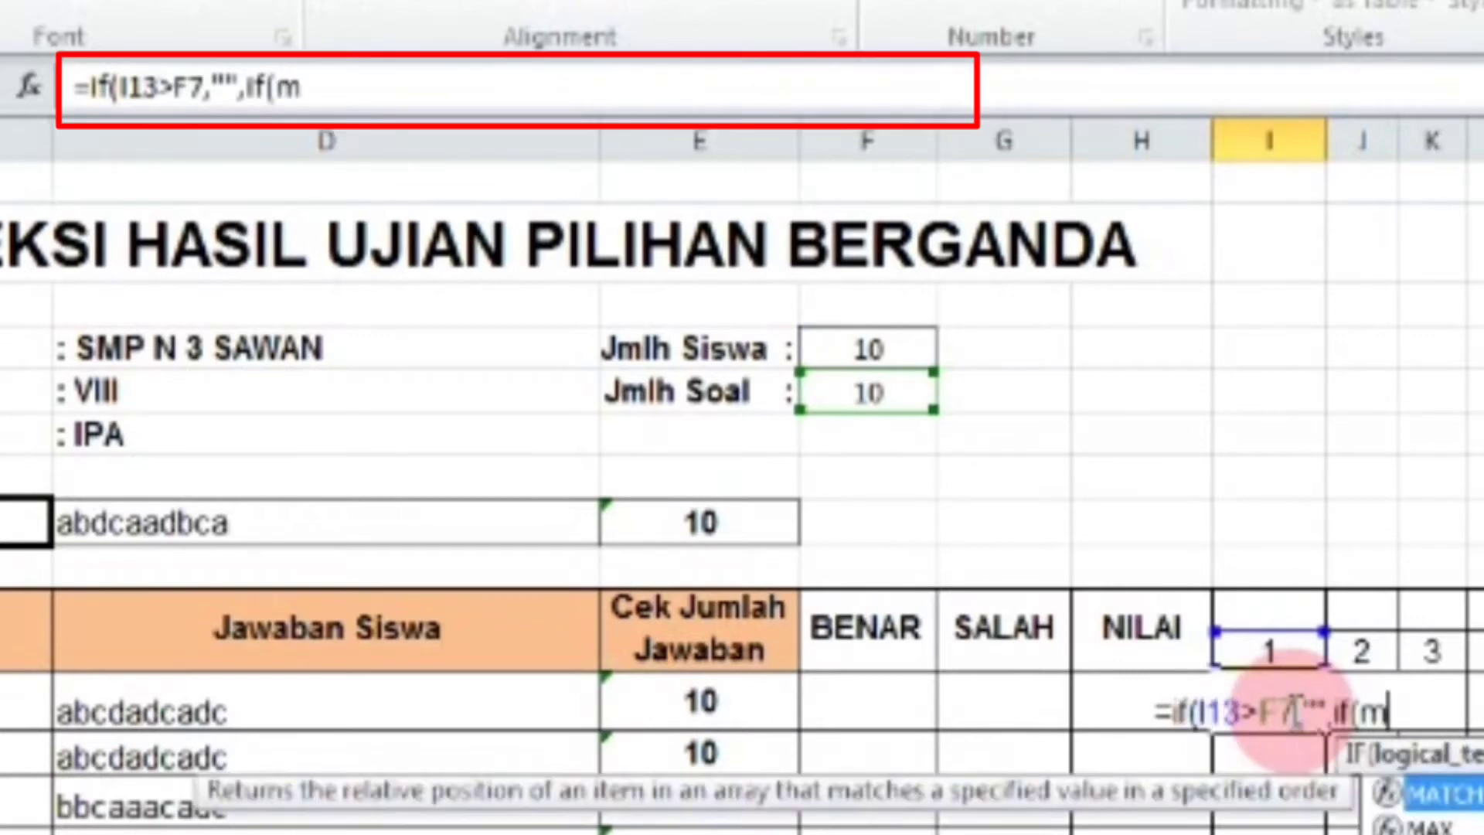
{"action": "type", "text": "id"}
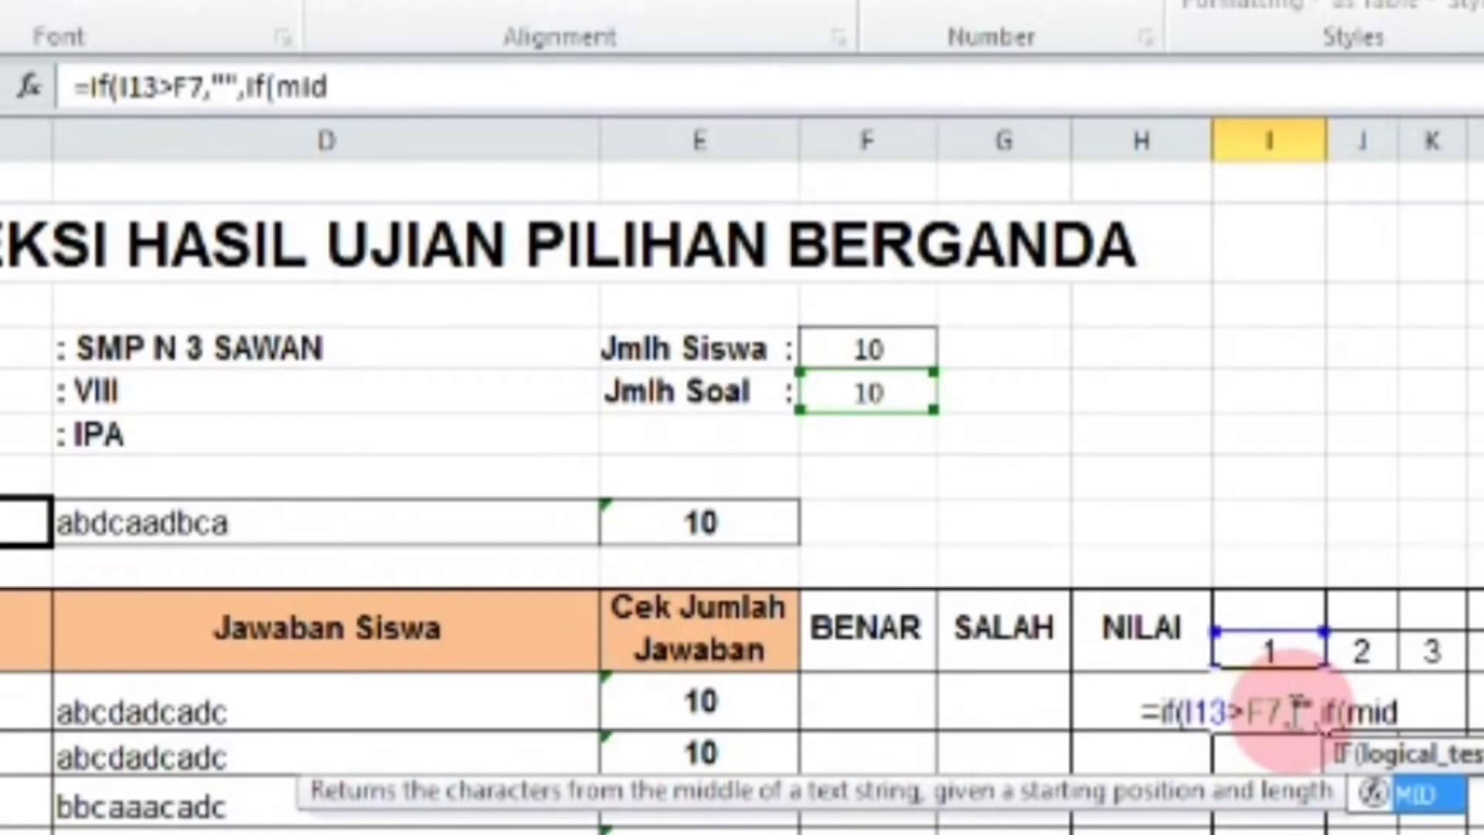
{"action": "type", "text": "("}
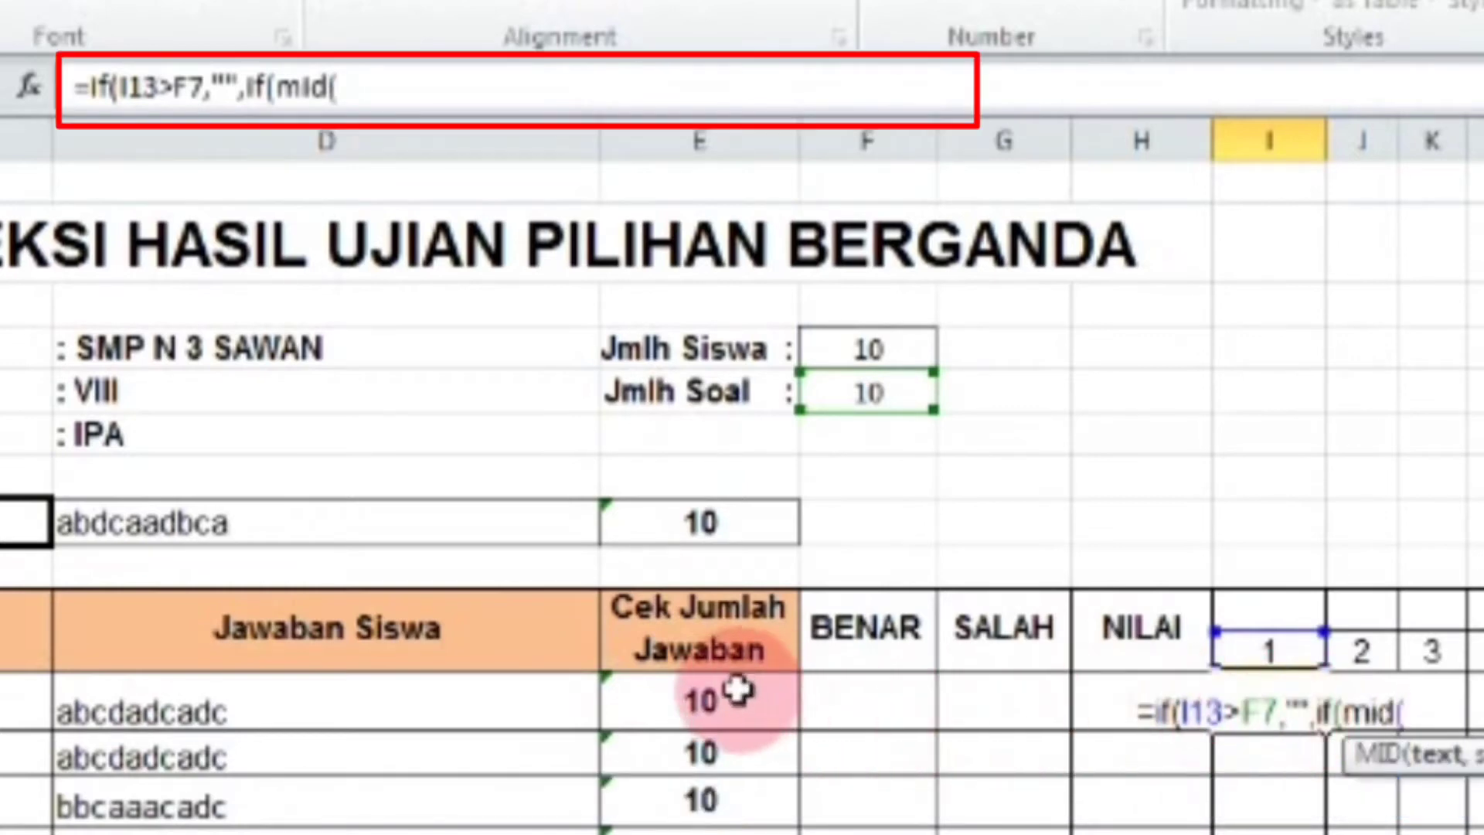
{"action": "left_click", "coordinate": [325, 709]}
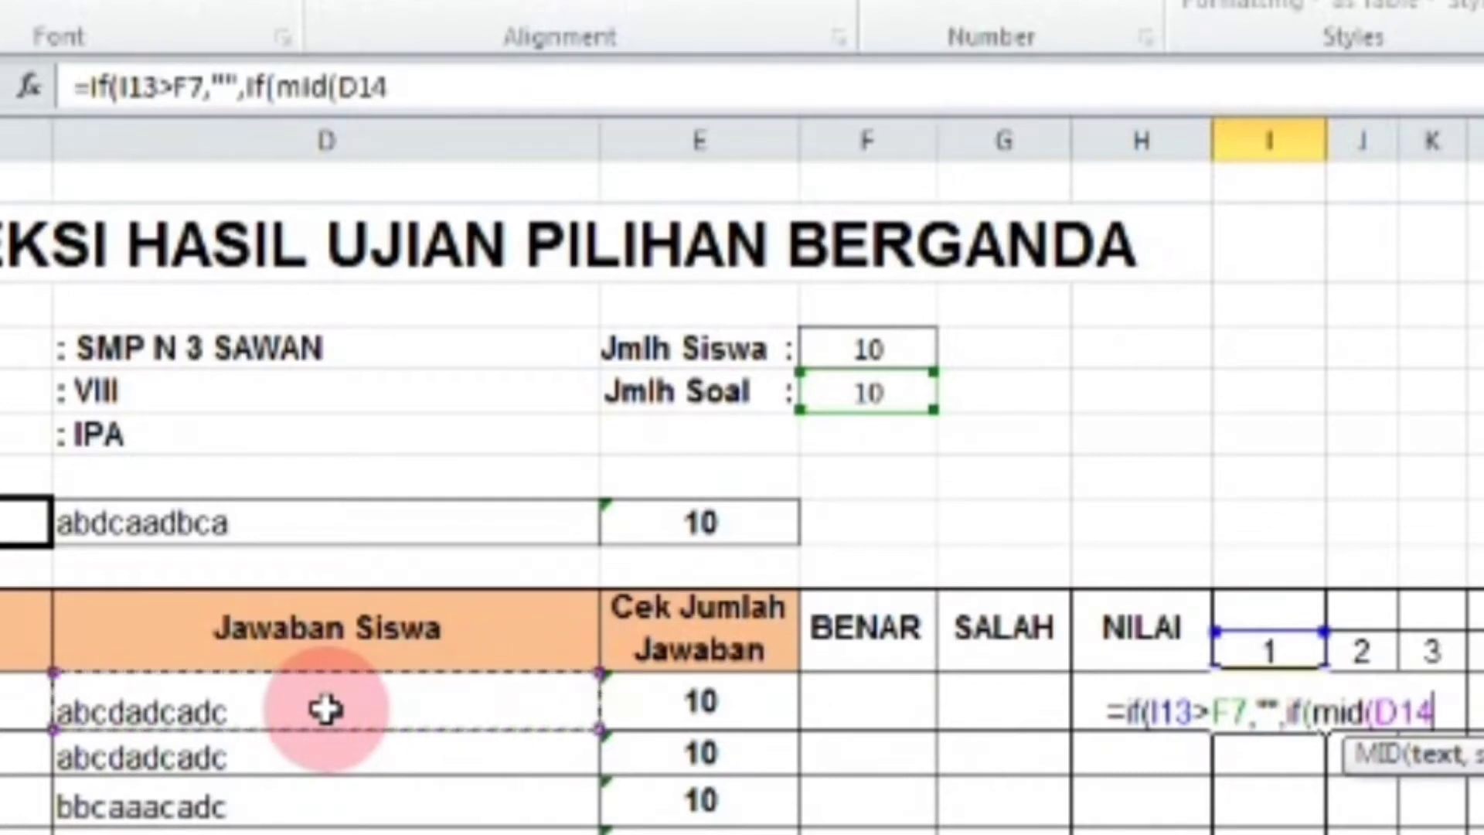
{"action": "type", "text": ","}
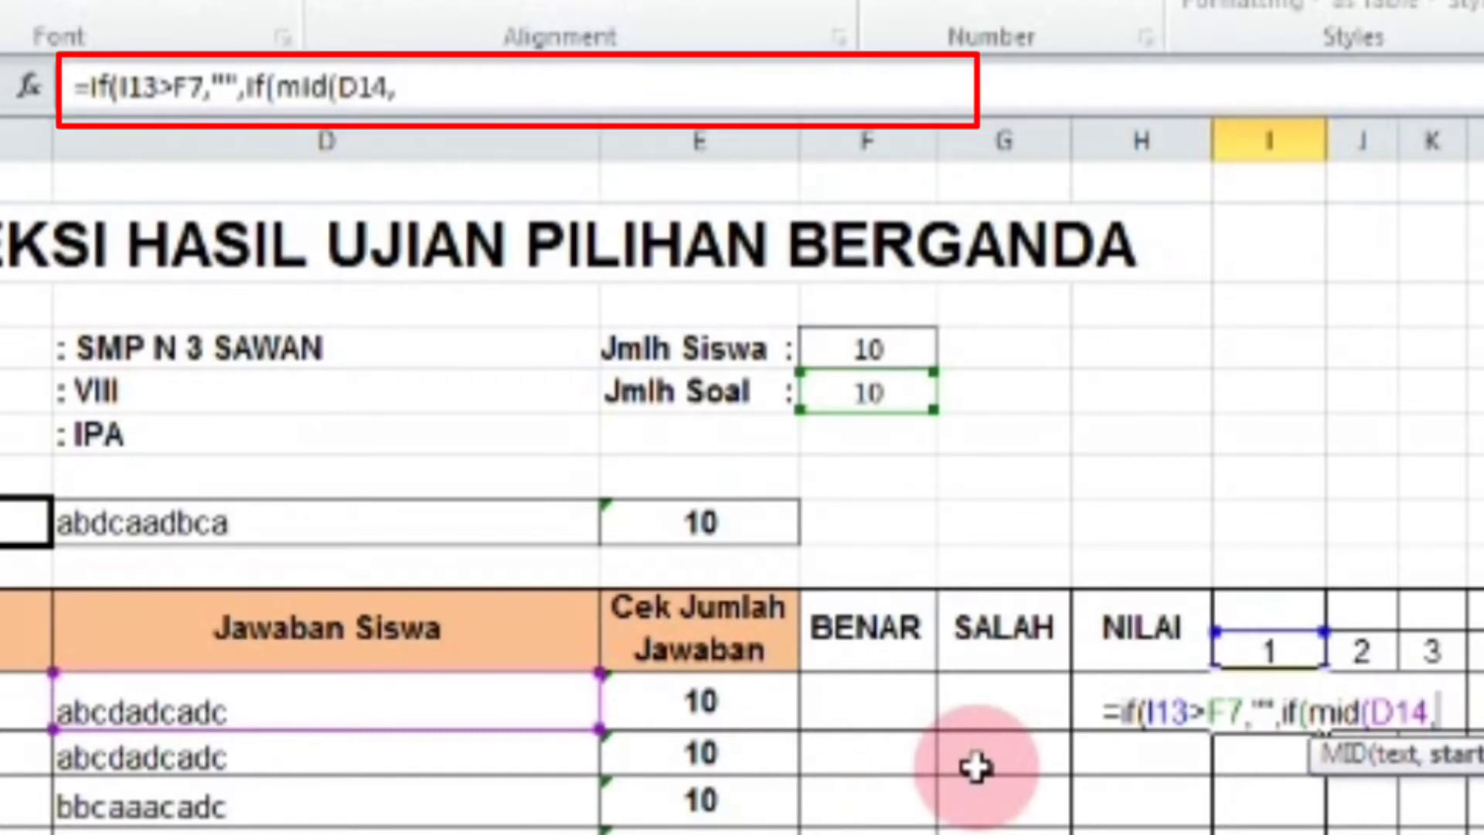
{"action": "left_click", "coordinate": [1274, 653]}
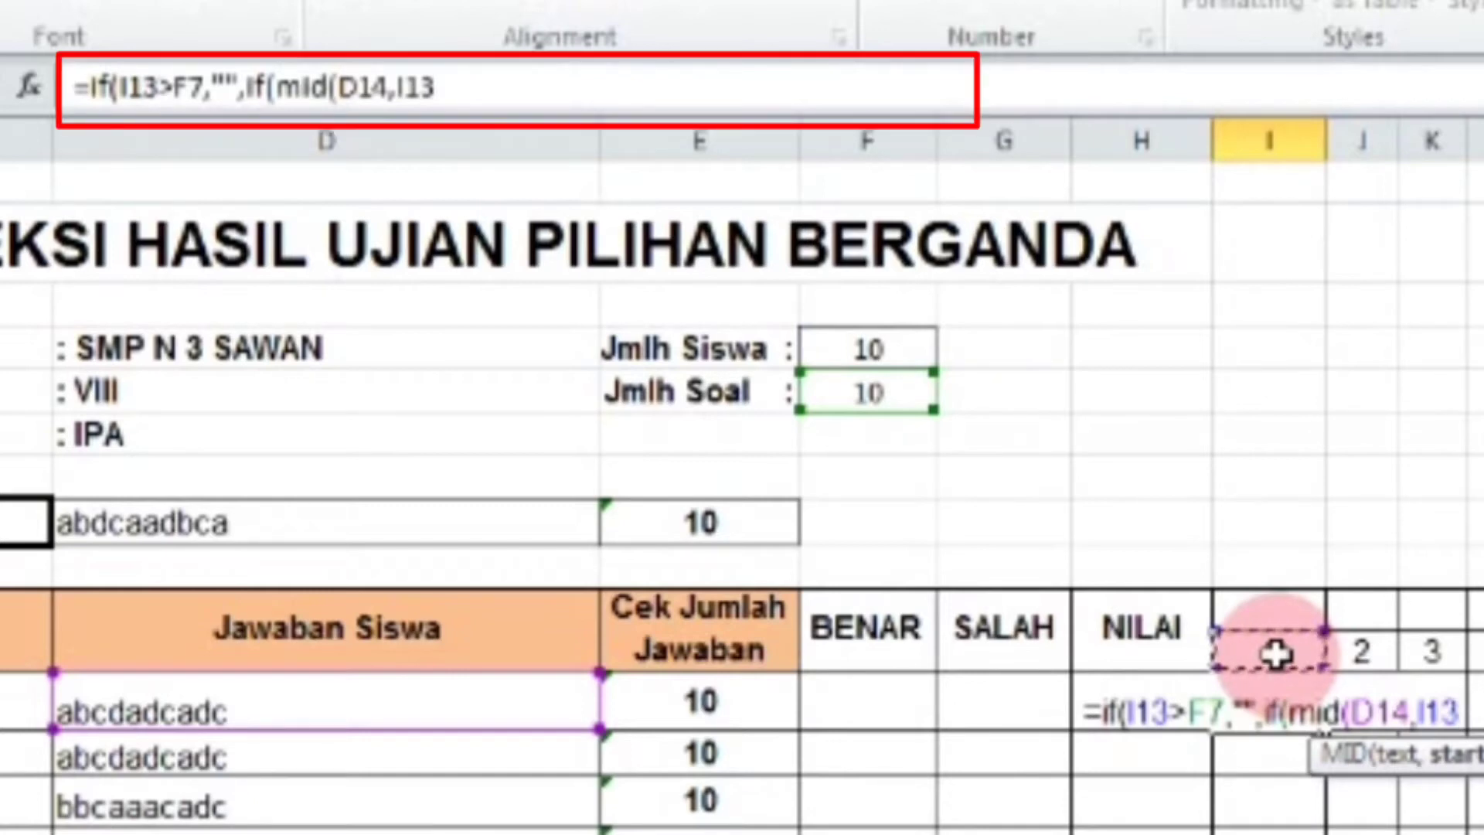
{"action": "type", "text": ","}
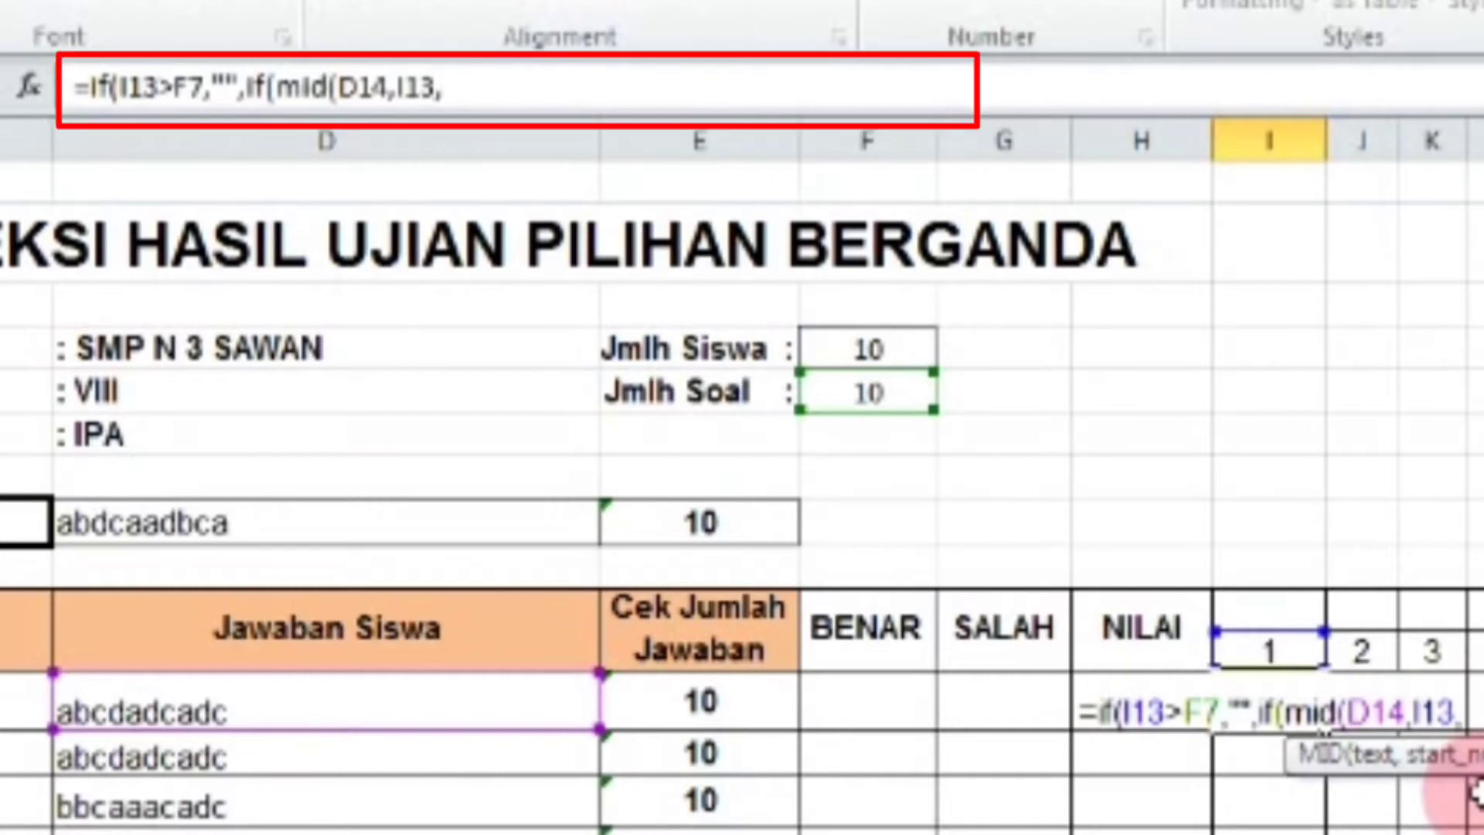
{"action": "type", "text": "1"}
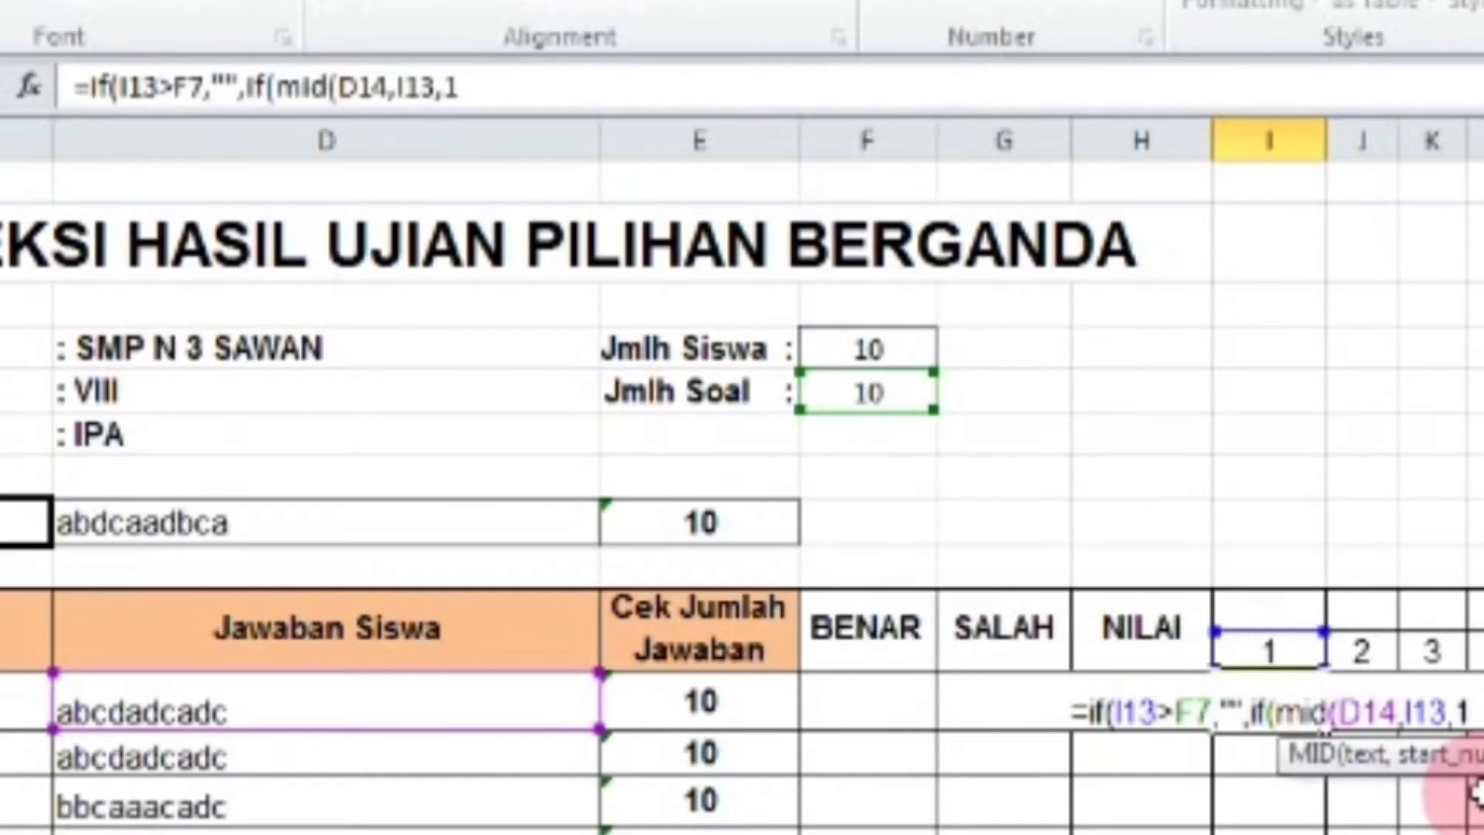
{"action": "type", "text": ")"}
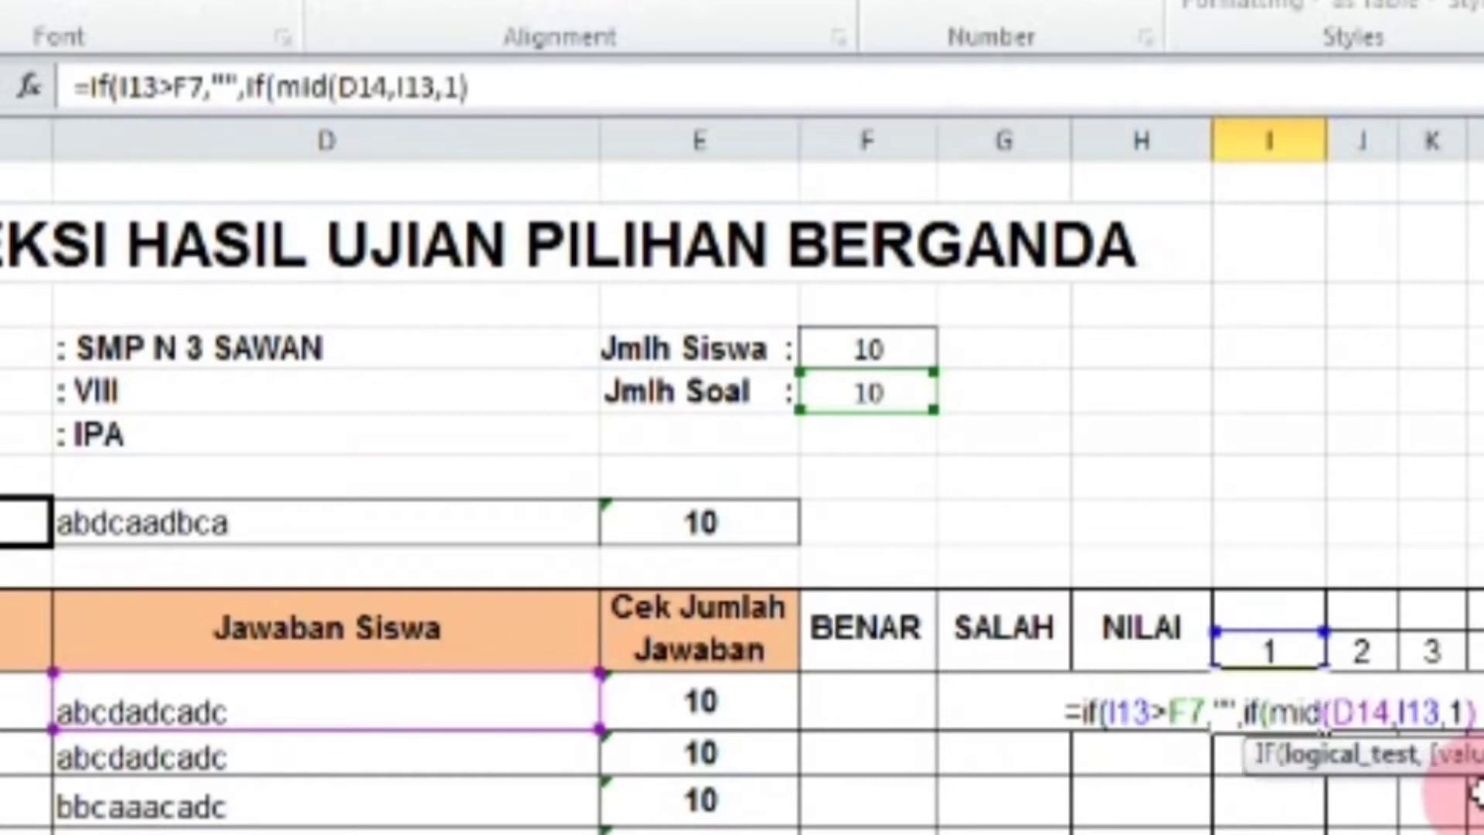
Compare the student's character in the I14 formula with the matching answer-key character by adding =mid(D10,I13,1).
{"action": "type", "text": "="}
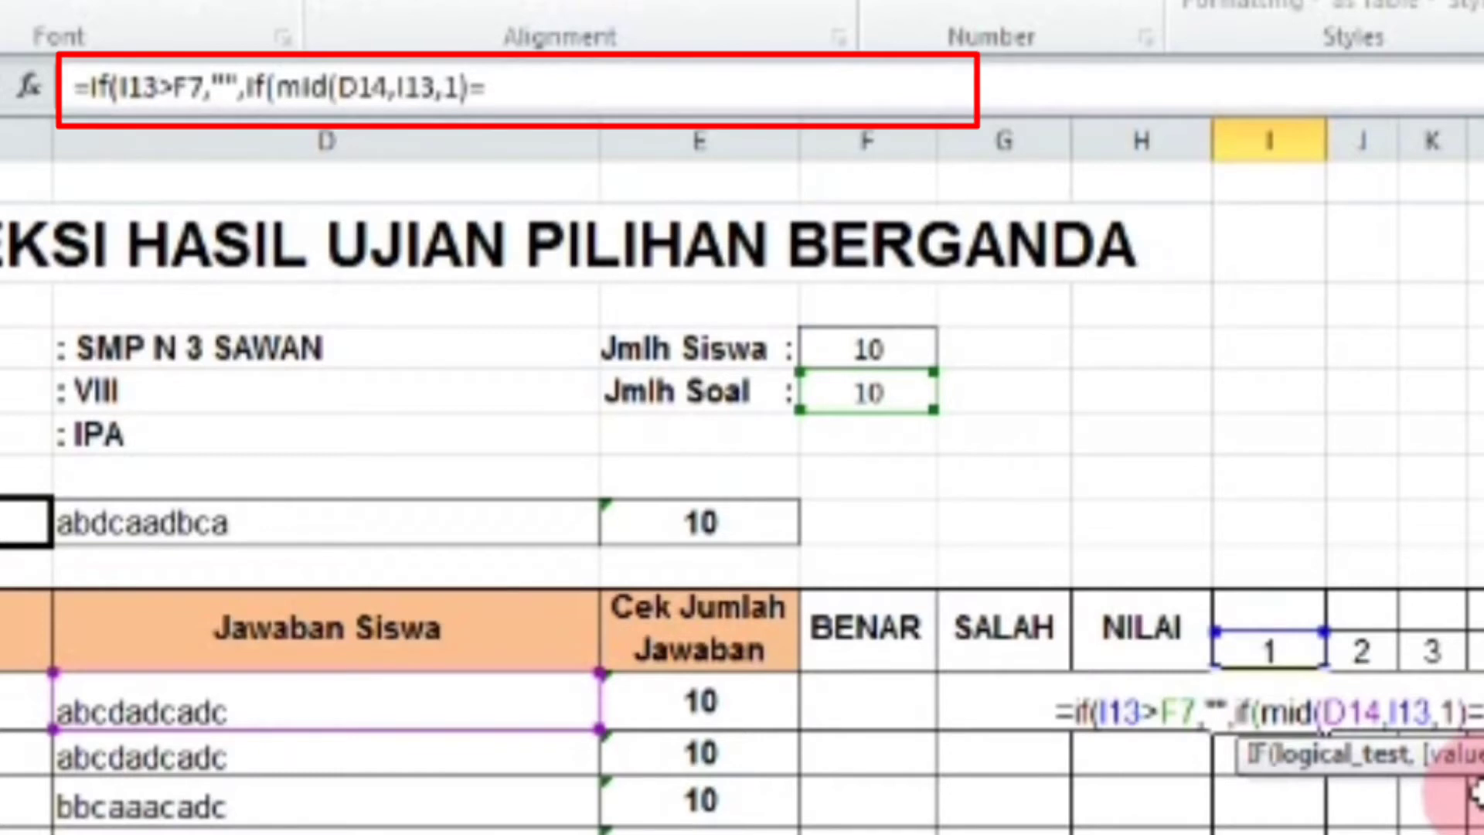
{"action": "type", "text": "mid"}
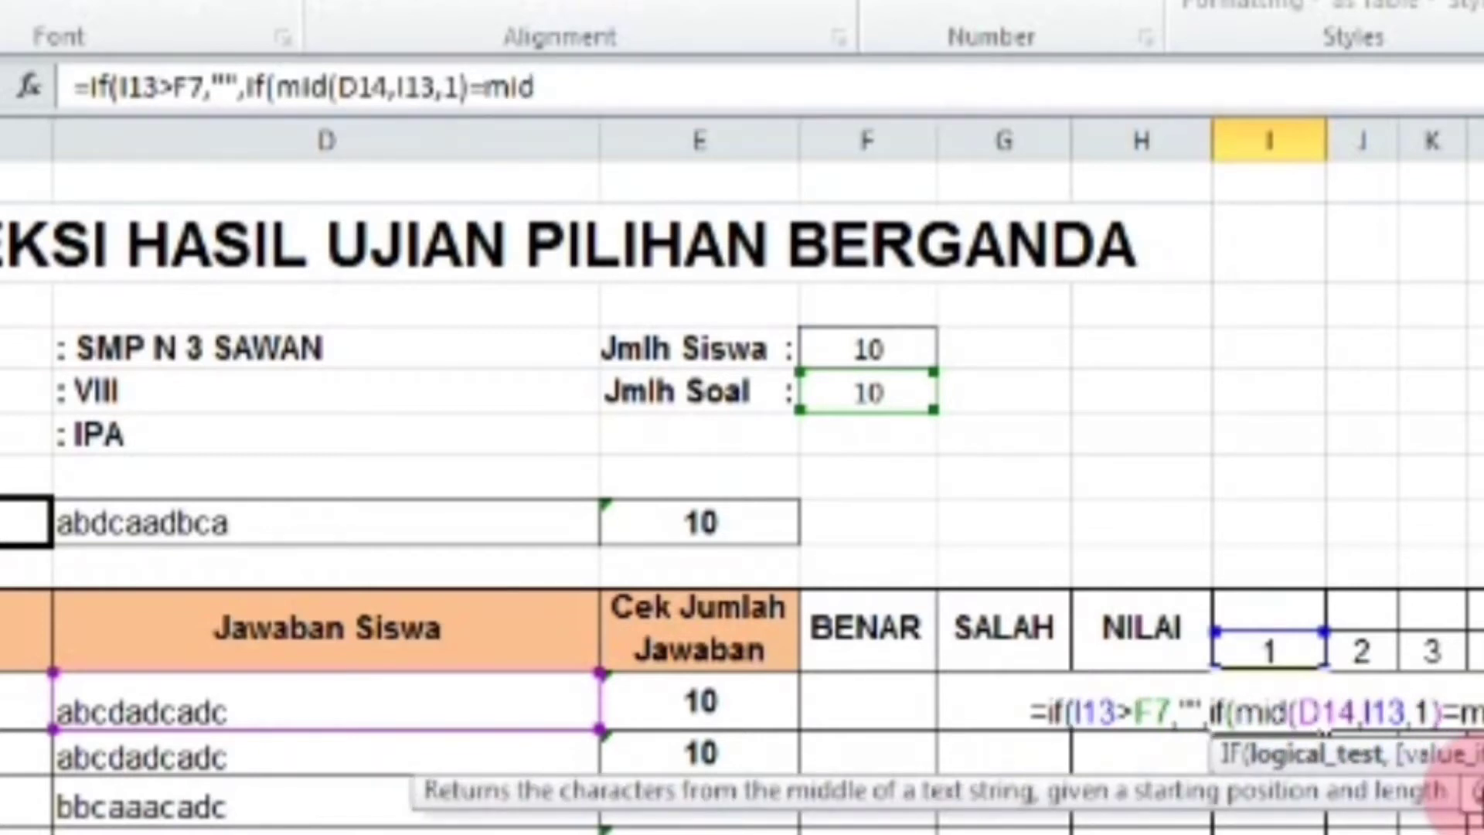
{"action": "type", "text": "("}
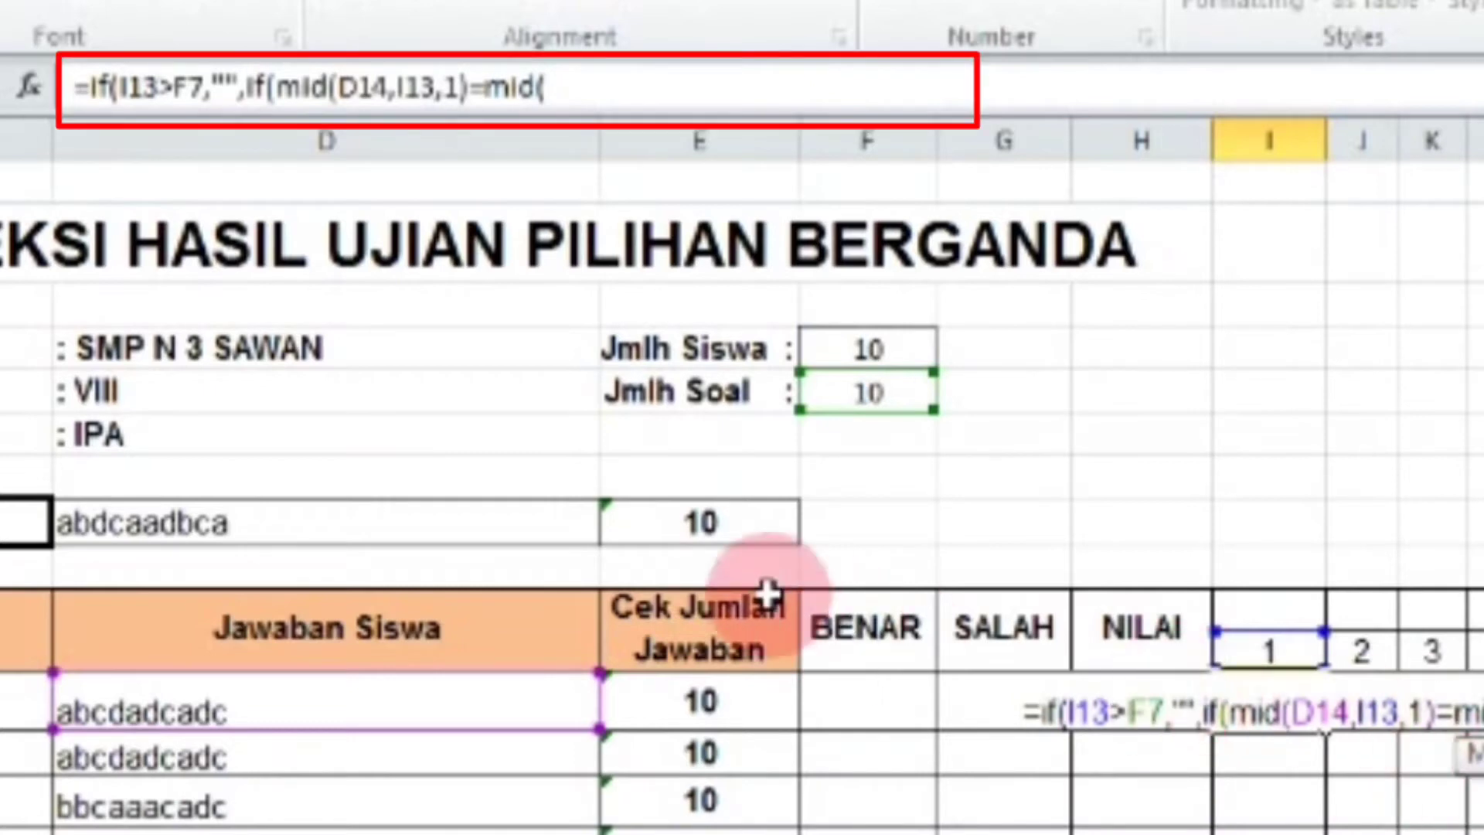
{"action": "left_click", "coordinate": [430, 520]}
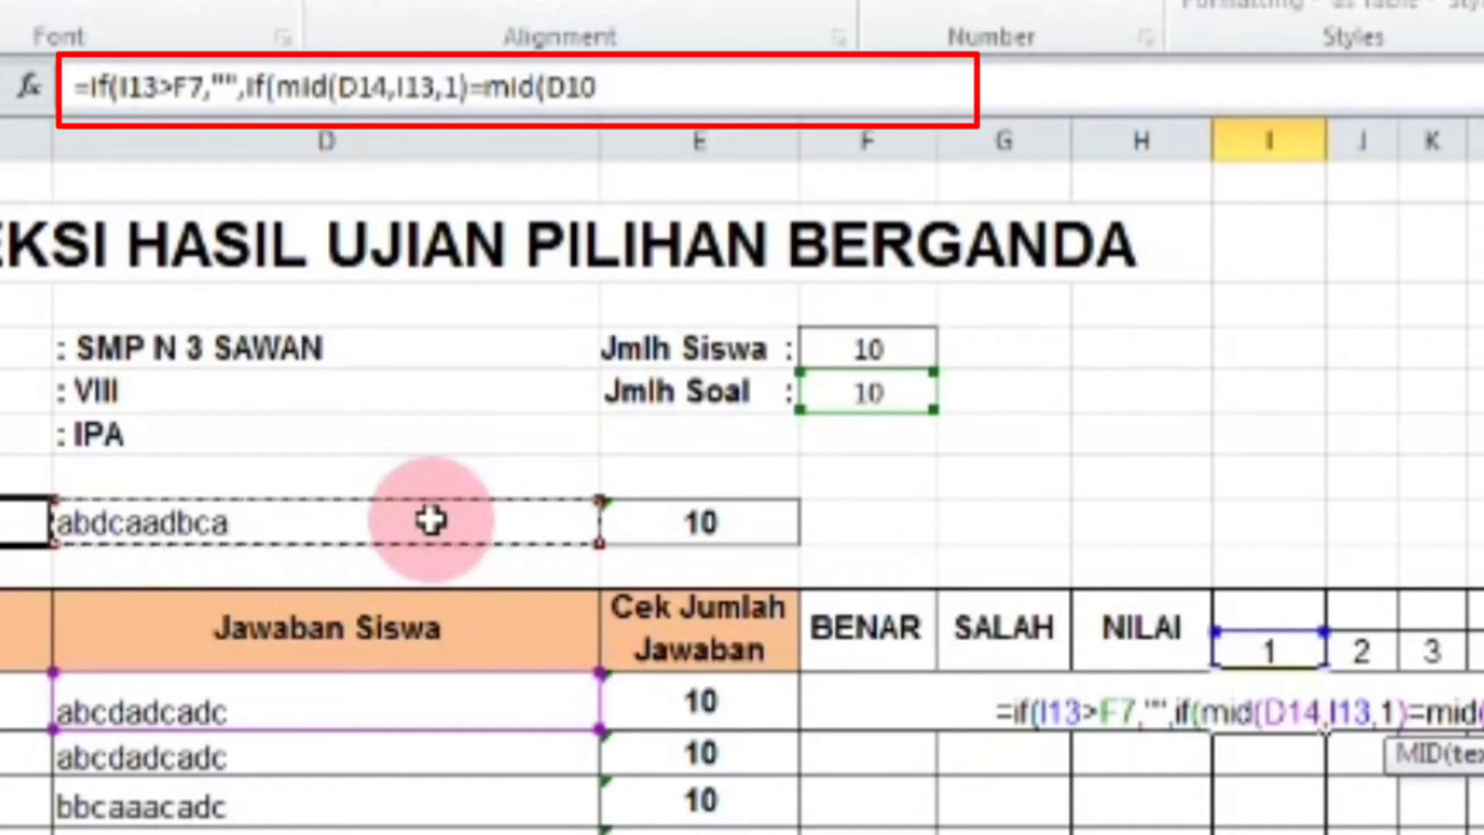
{"action": "type", "text": ","}
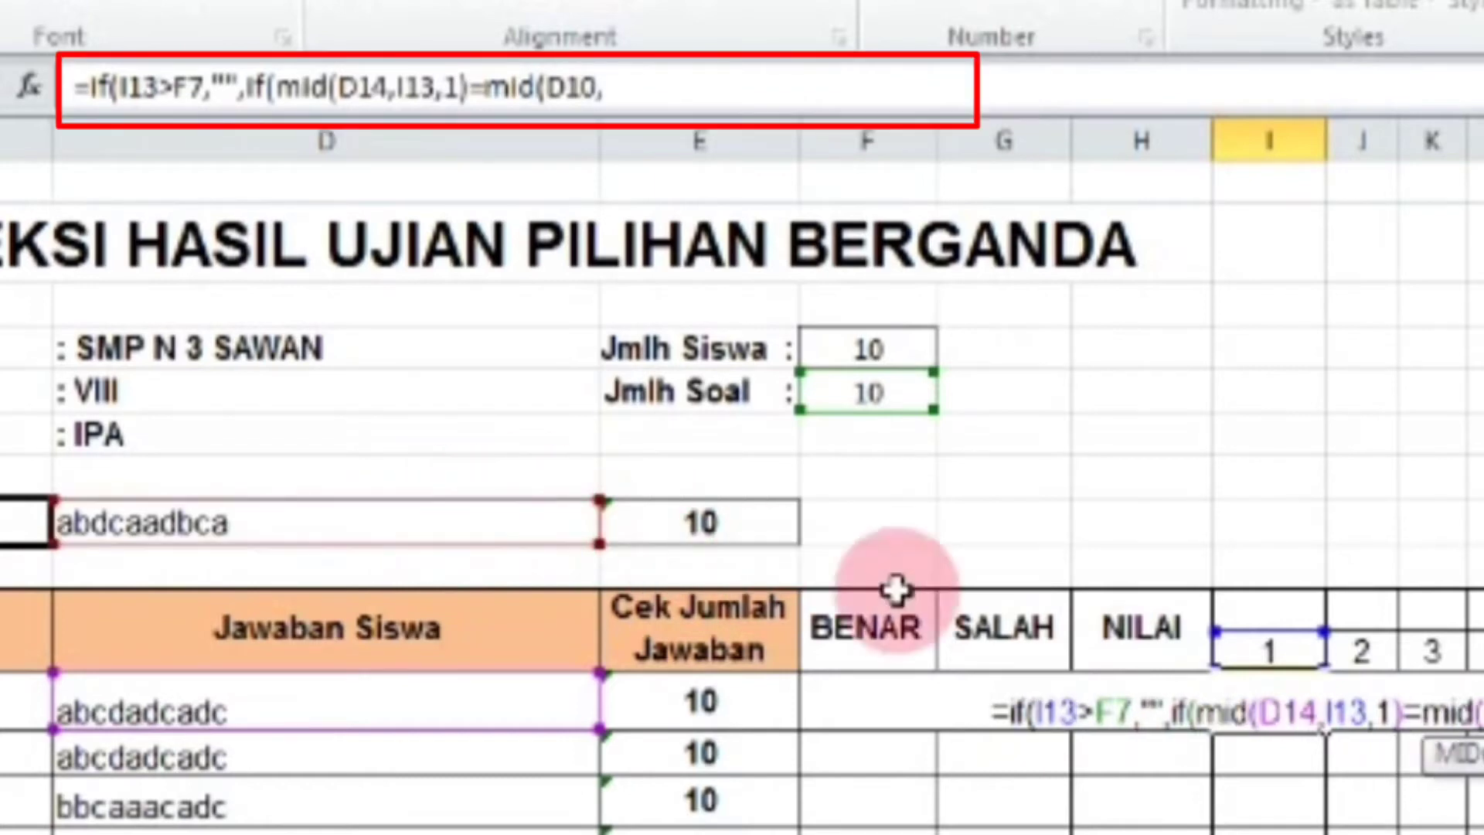
{"action": "left_click", "coordinate": [1266, 656]}
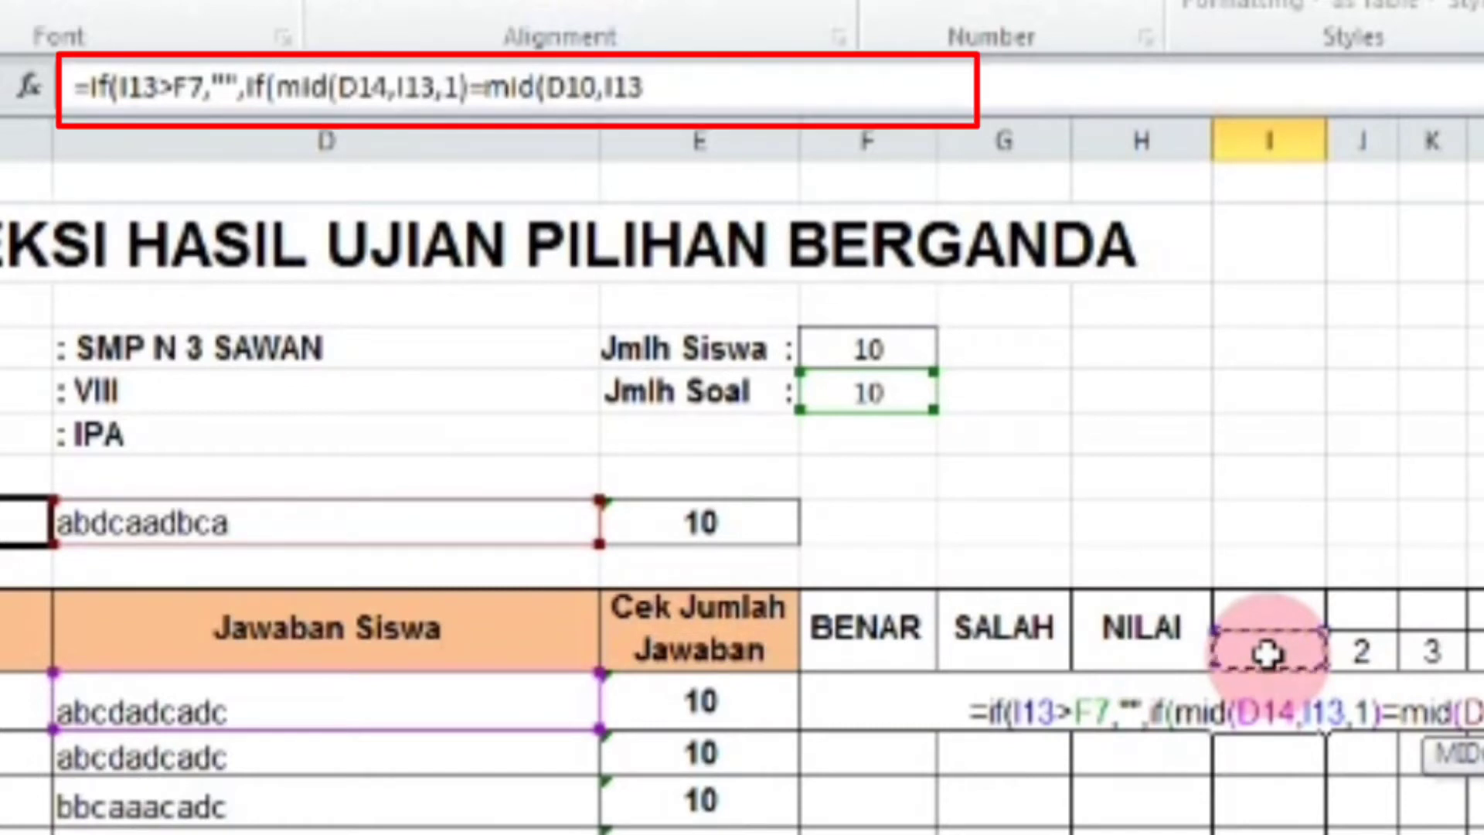
{"action": "type", "text": ",1"}
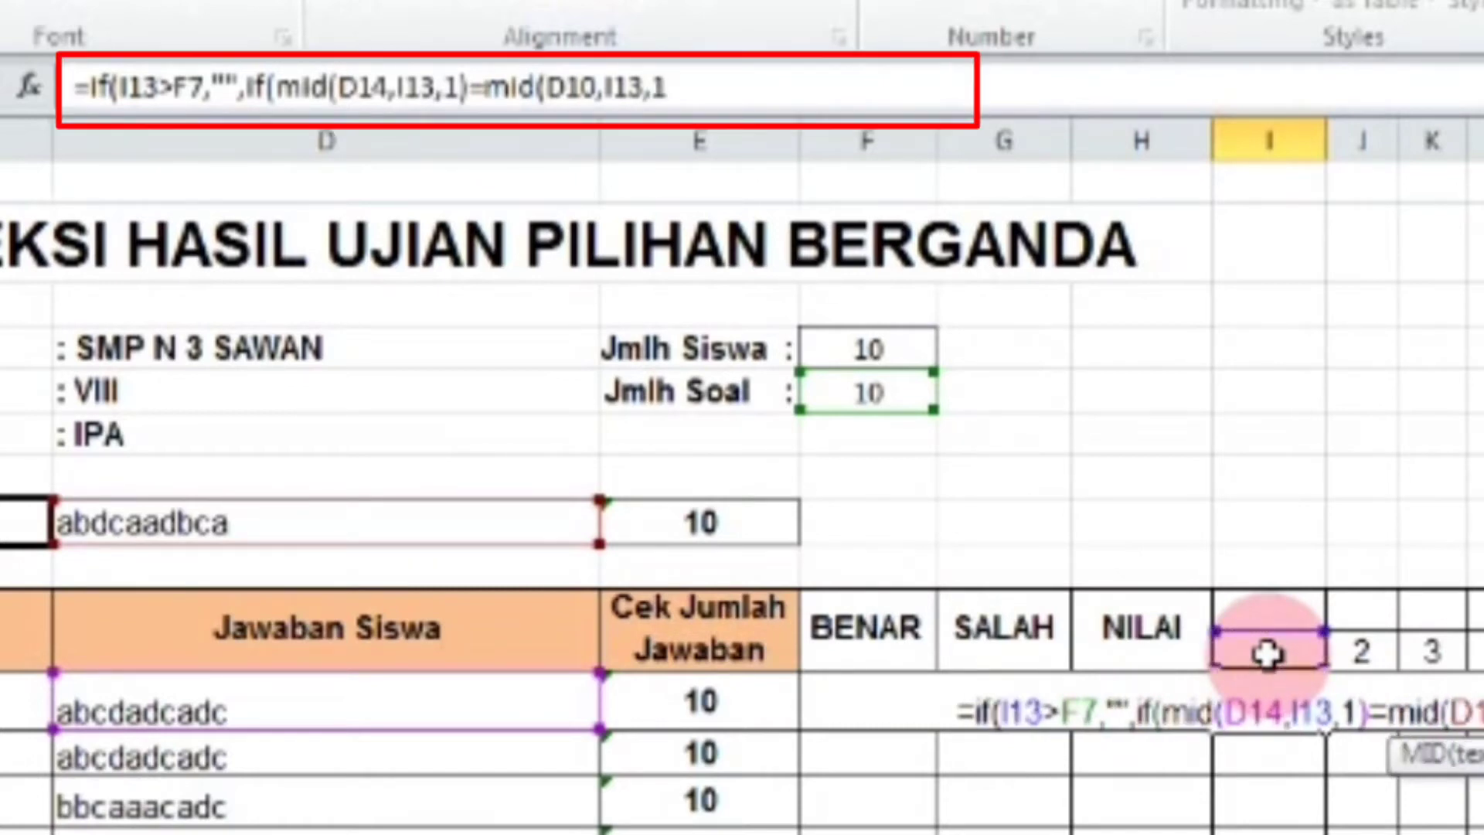
{"action": "type", "text": ")"}
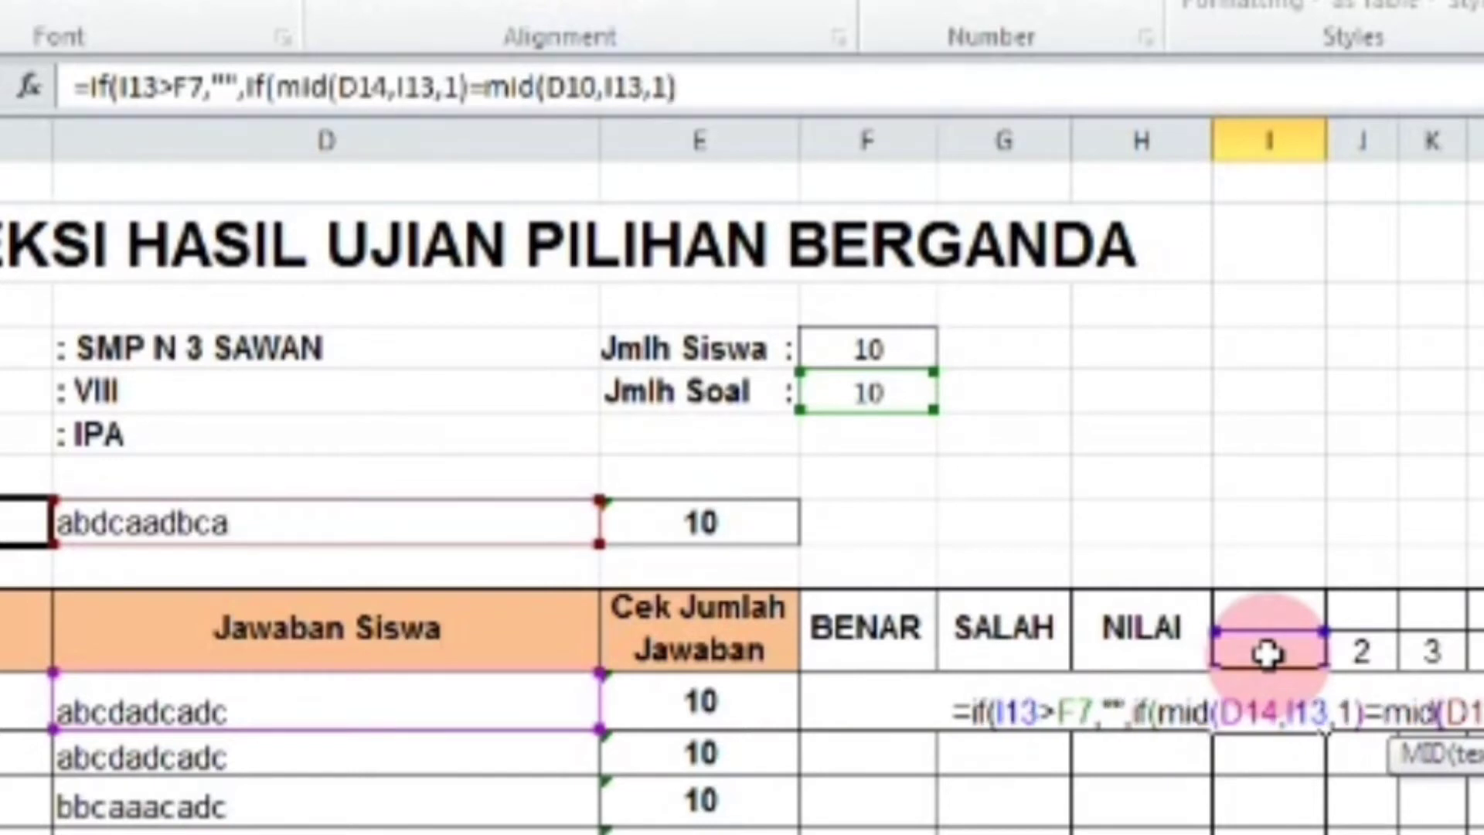
{"action": "type", "text": ")"}
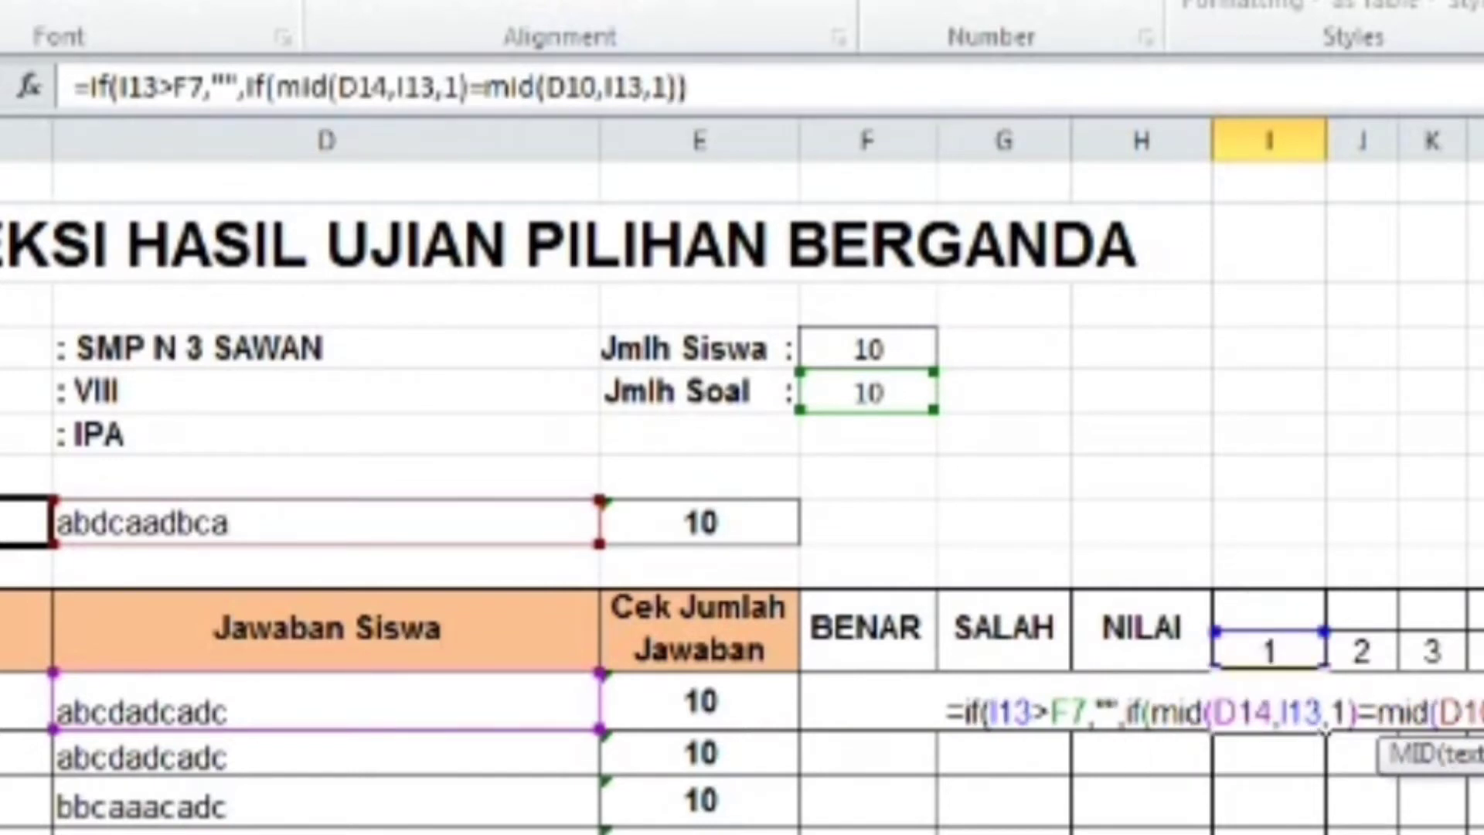
{"action": "key", "text": "BackSpace"}
Complete the nested IF in I14 so a matching answer returns 1 and a wrong one returns 0, closing both IFs.
{"action": "type", "text": ","}
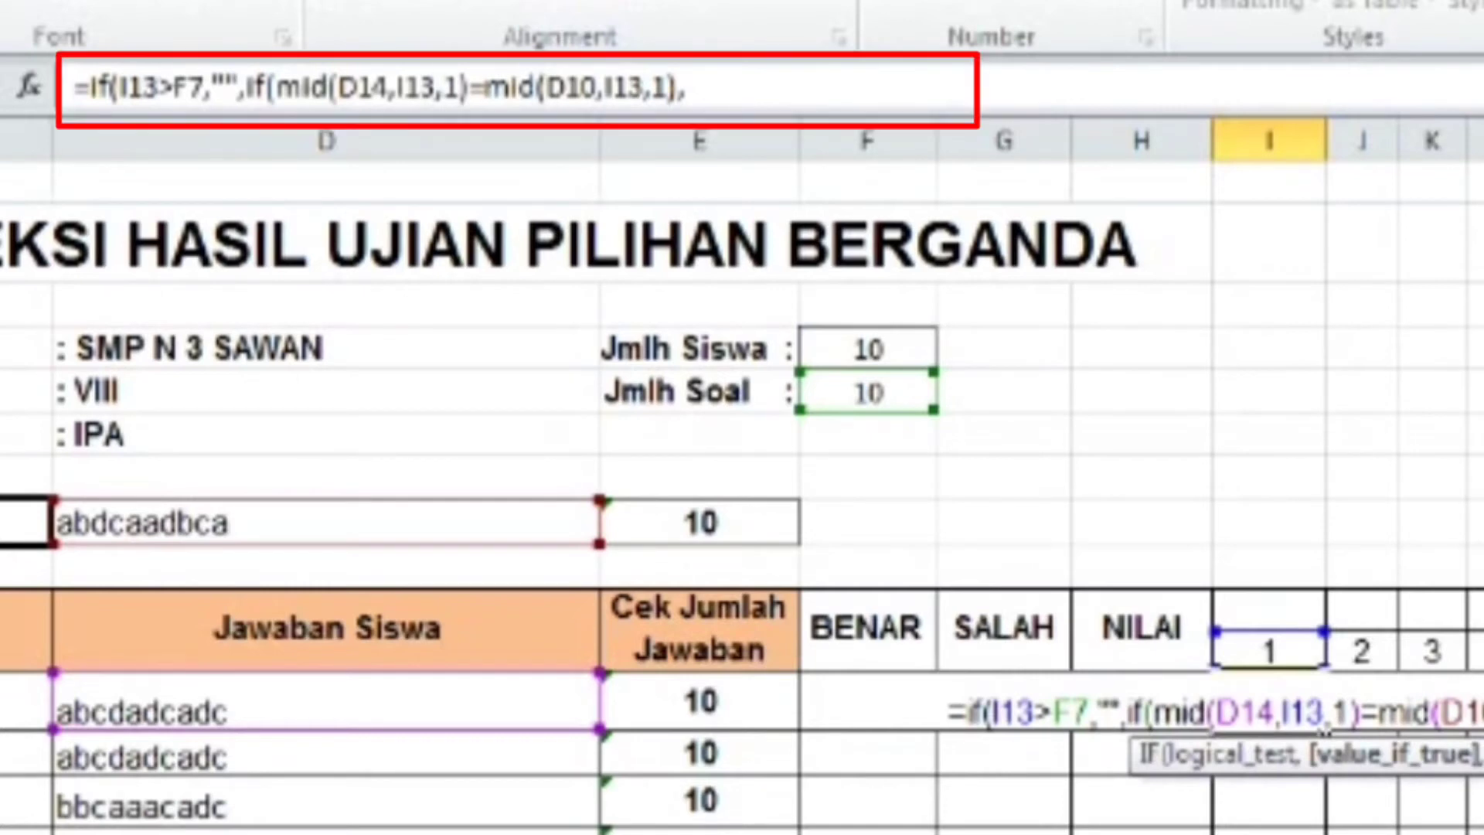
{"action": "type", "text": "1"}
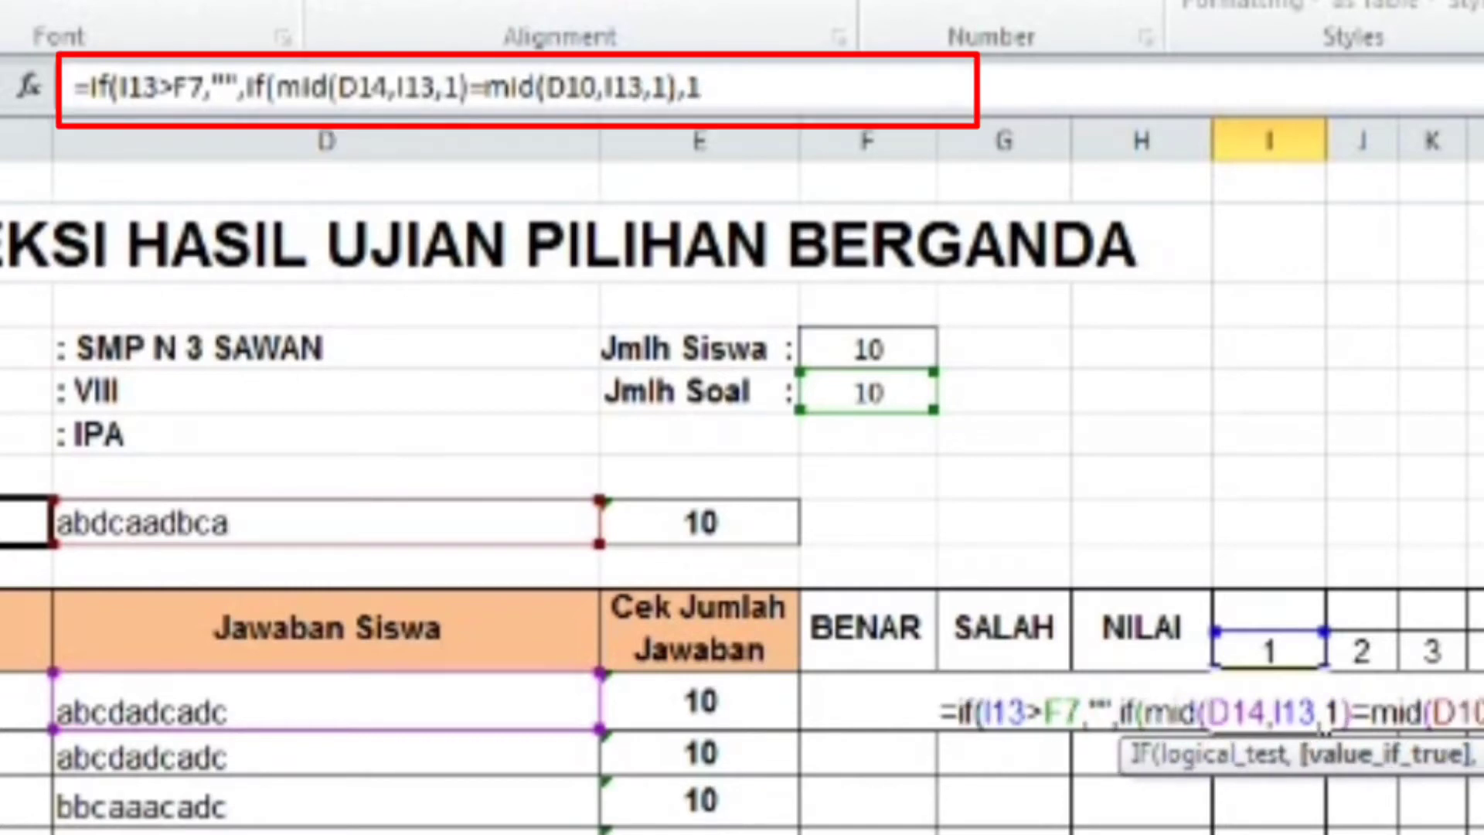
{"action": "type", "text": ",0"}
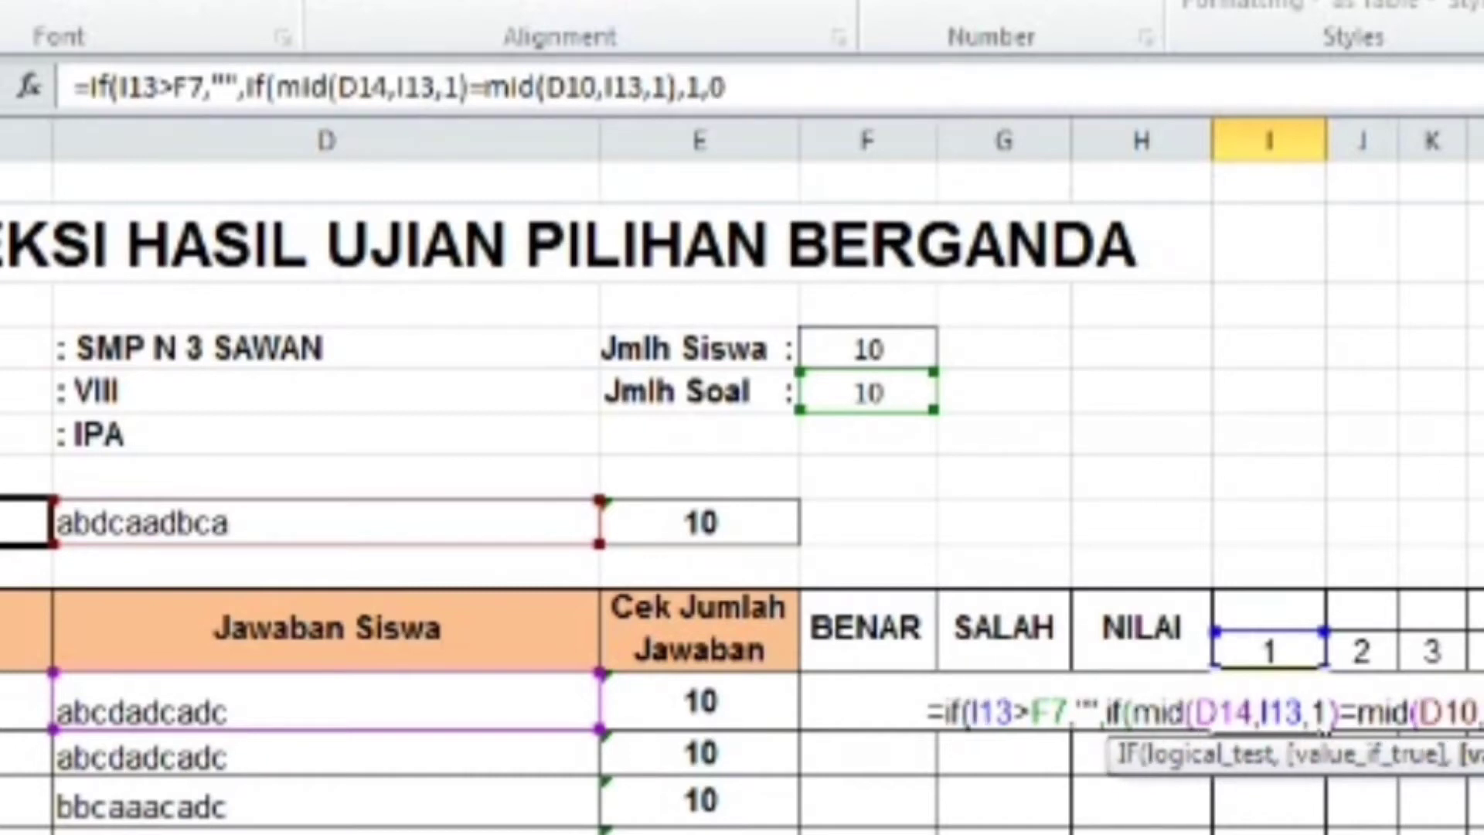
{"action": "type", "text": ")"}
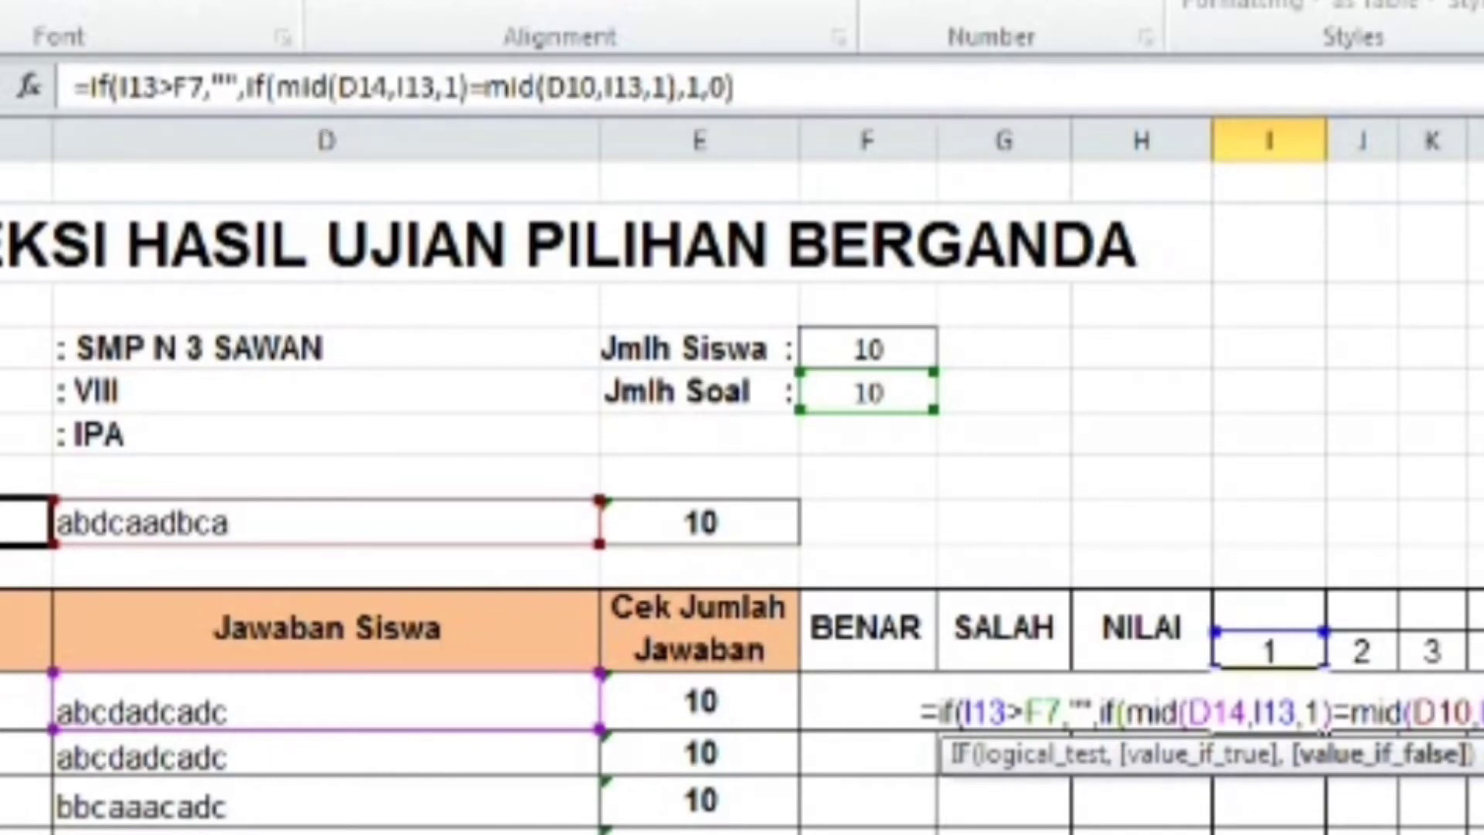
{"action": "type", "text": ")"}
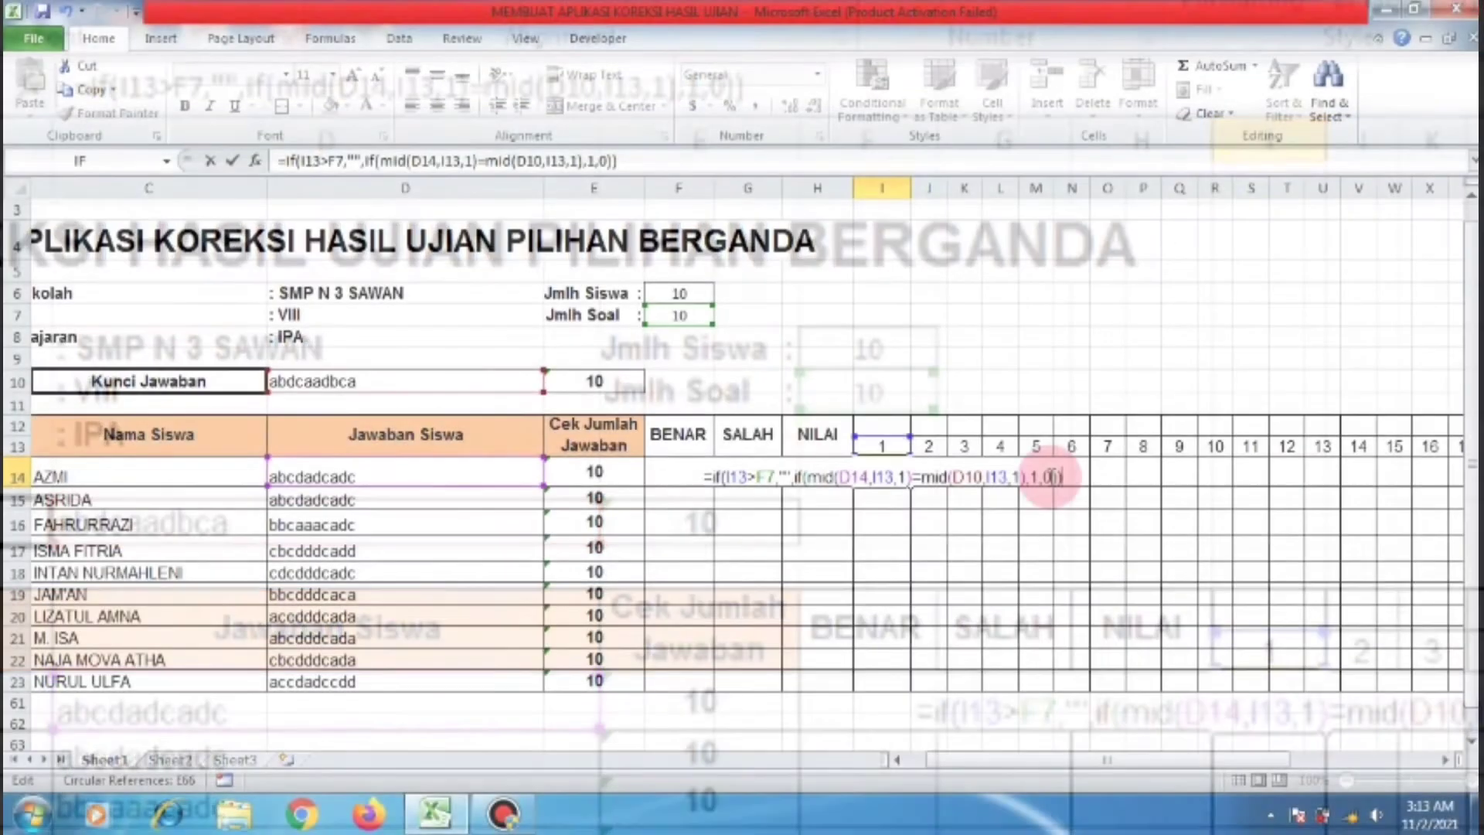
{"action": "key", "text": "Return"}
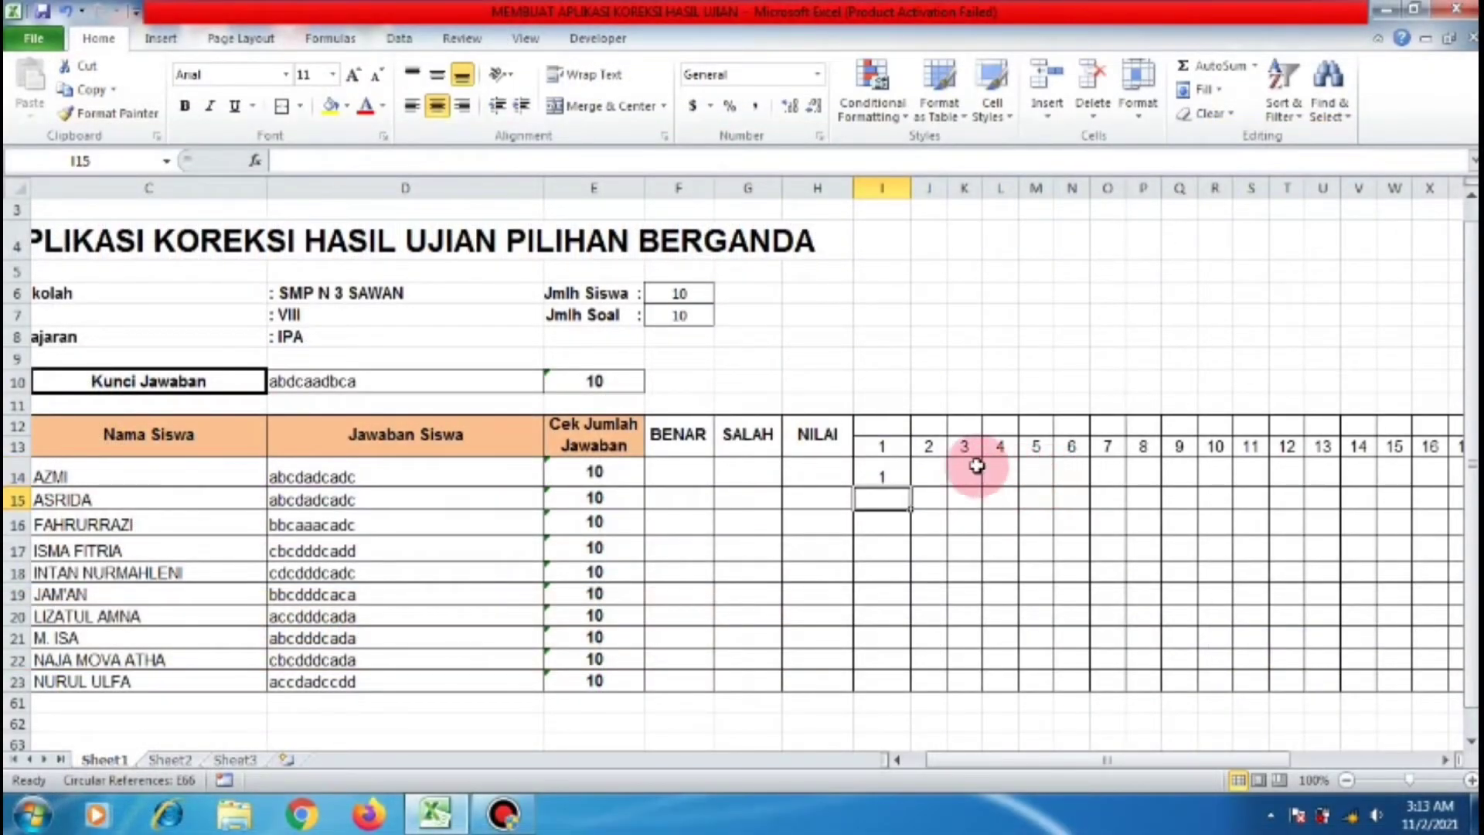
Make the Jmlh Soal reference in the I14 formula absolute as $F$7.
{"action": "left_click", "coordinate": [901, 473]}
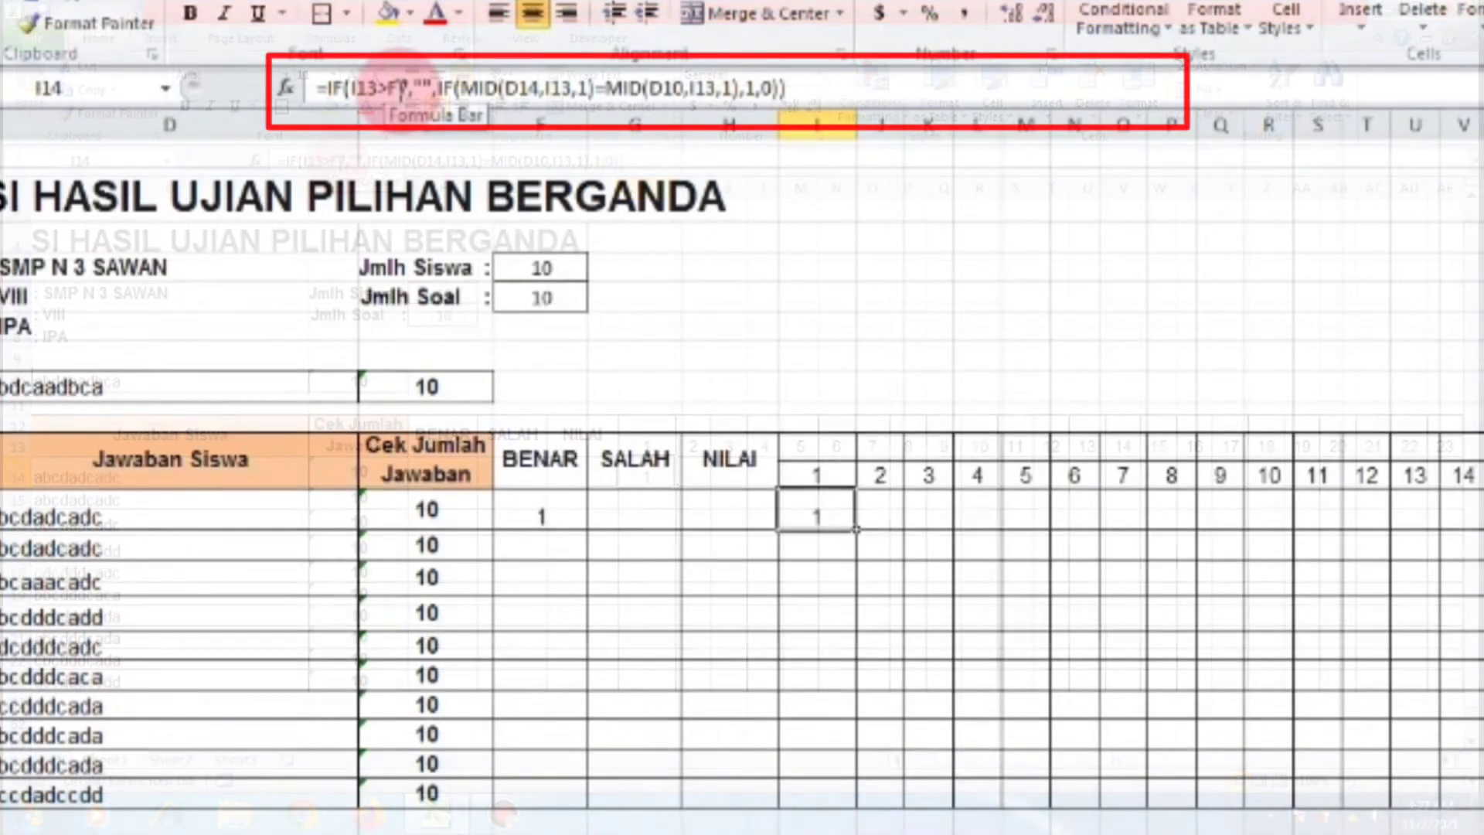
{"action": "left_click", "coordinate": [398, 87]}
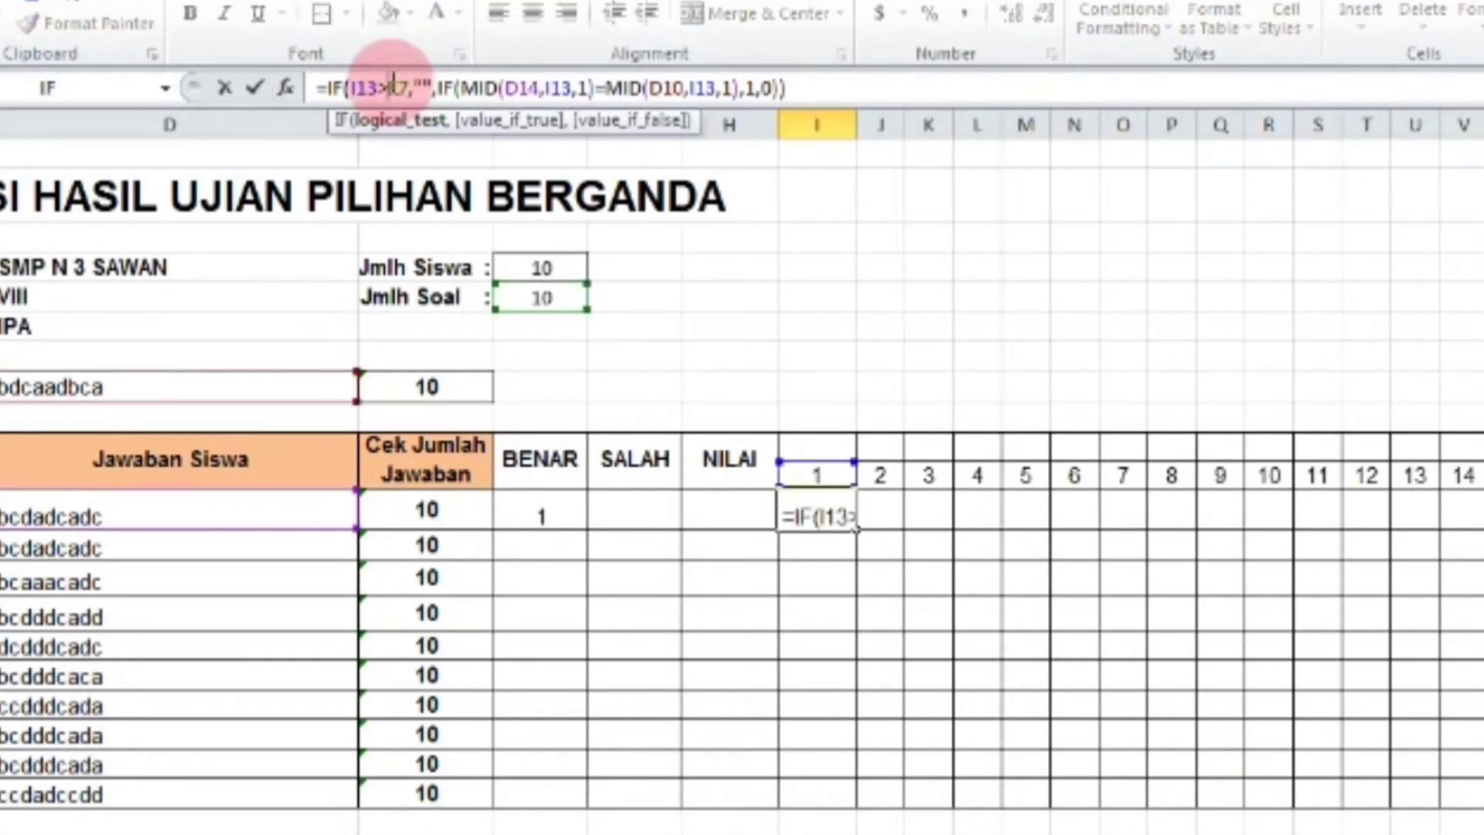
{"action": "type", "text": "$"}
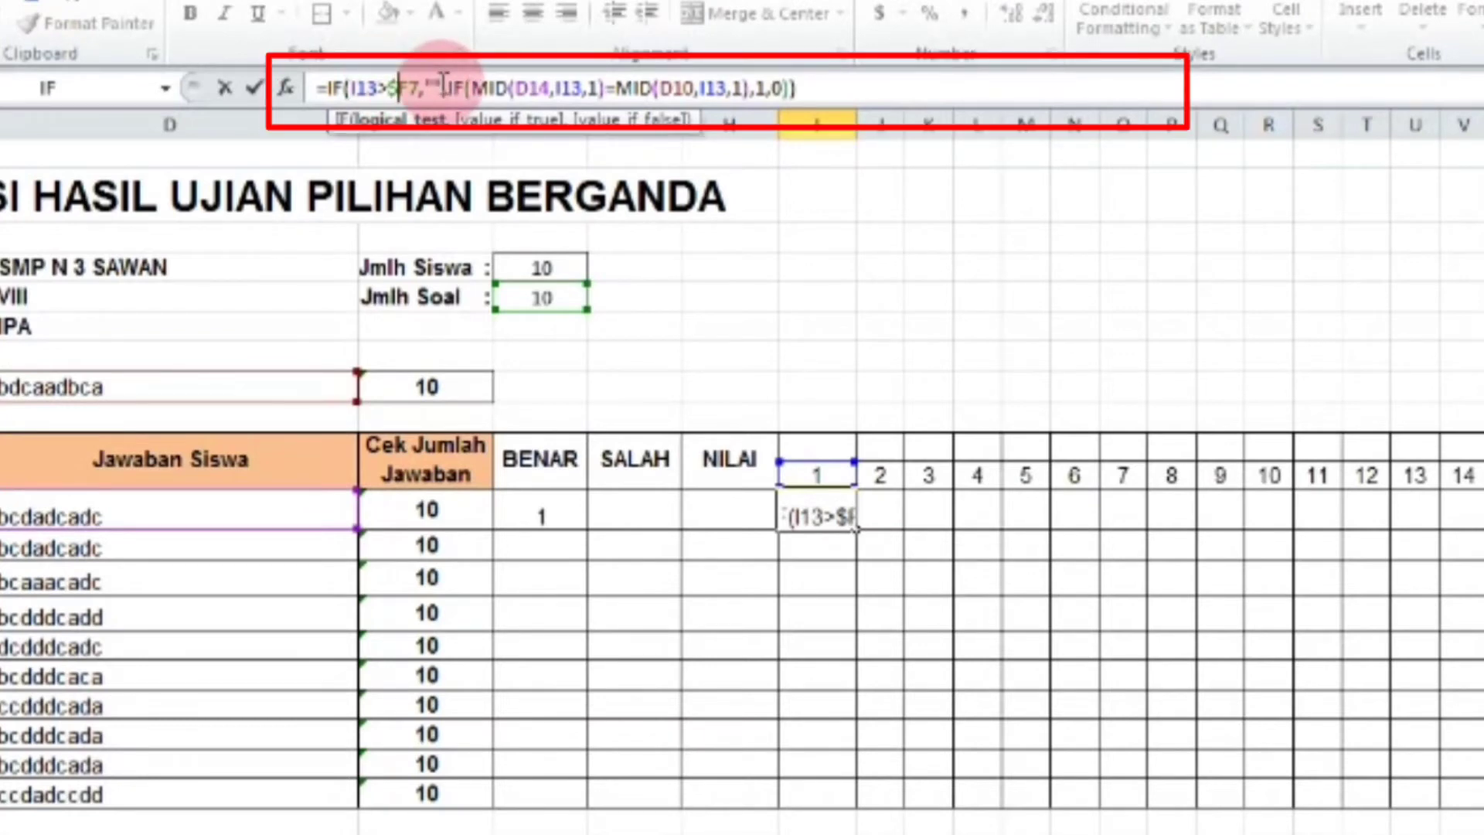
{"action": "left_click", "coordinate": [409, 88]}
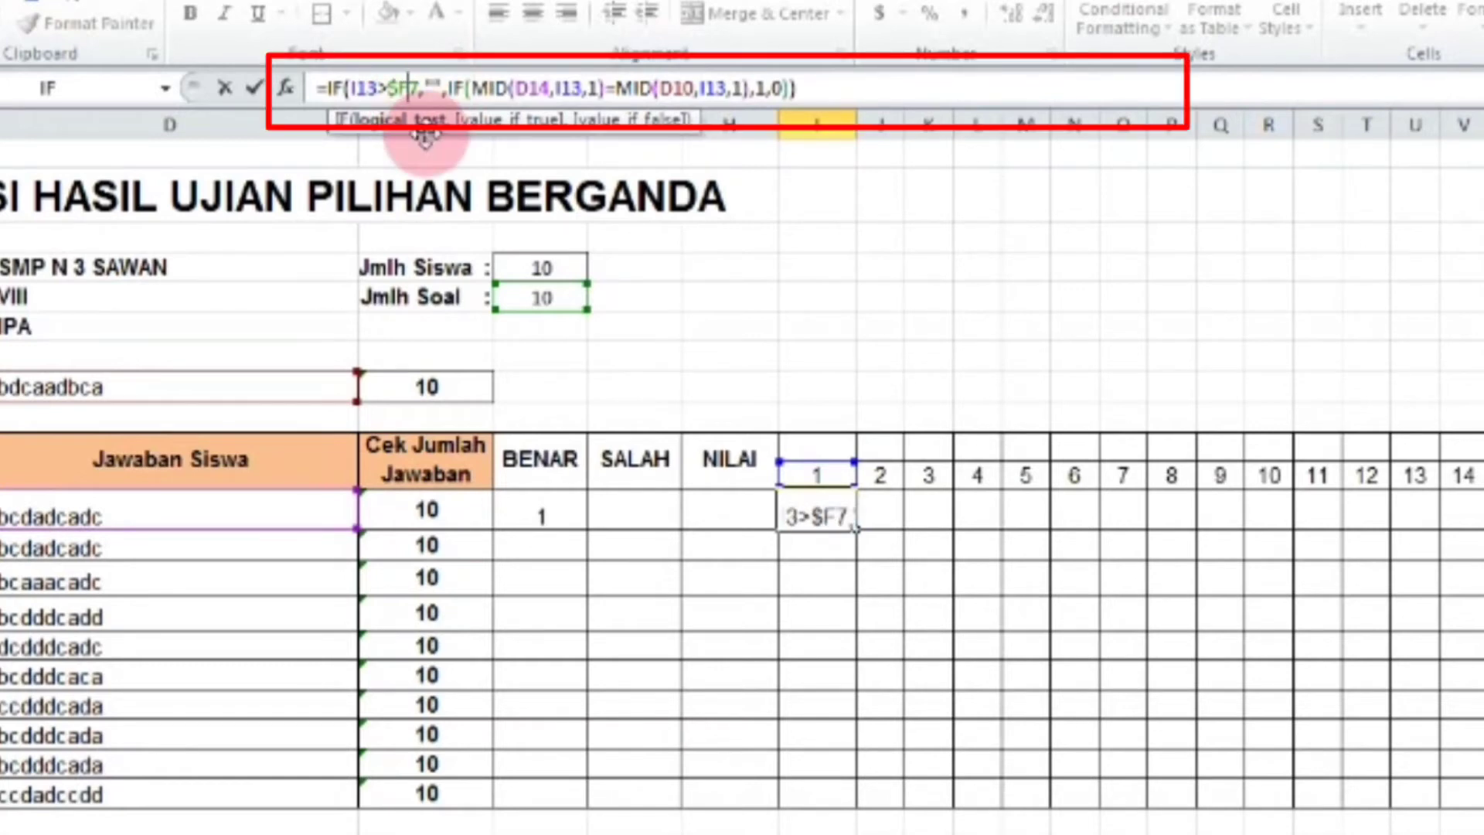
{"action": "type", "text": "$"}
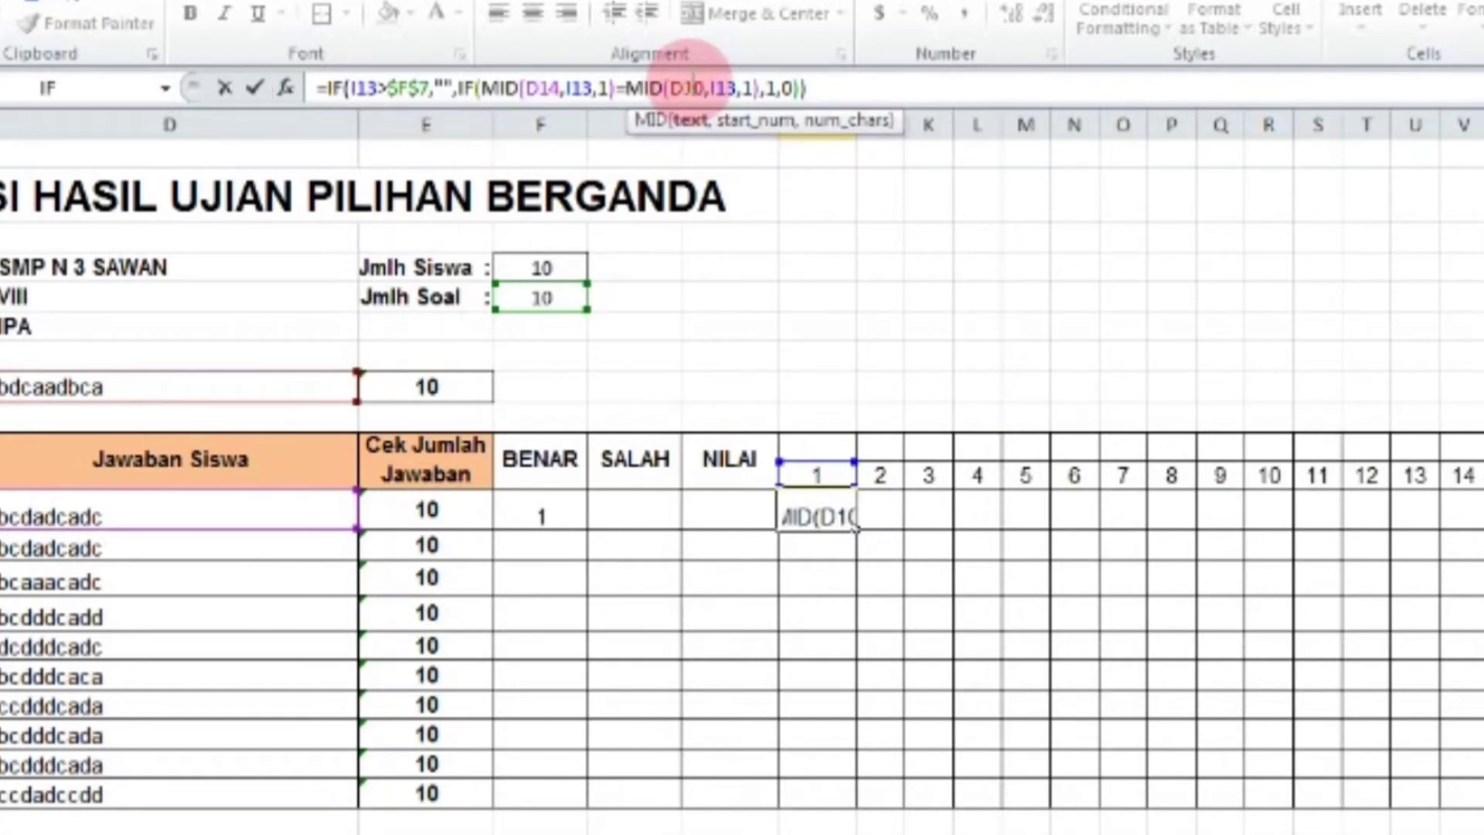
Make the answer-key reference in the second MID of the I14 formula absolute as $D$10.
{"action": "type", "text": "$"}
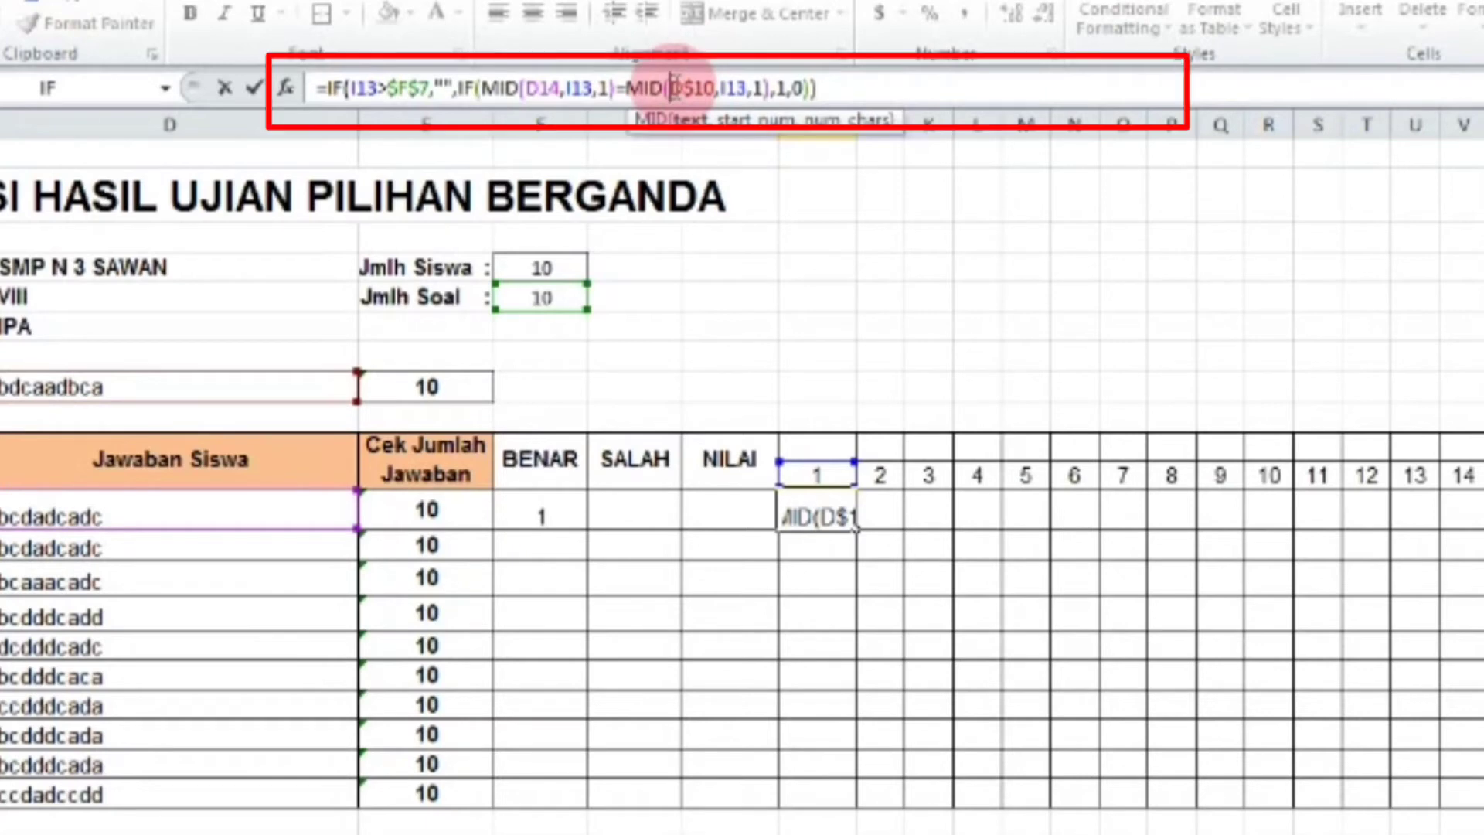
{"action": "left_click", "coordinate": [673, 88]}
{"action": "type", "text": "$"}
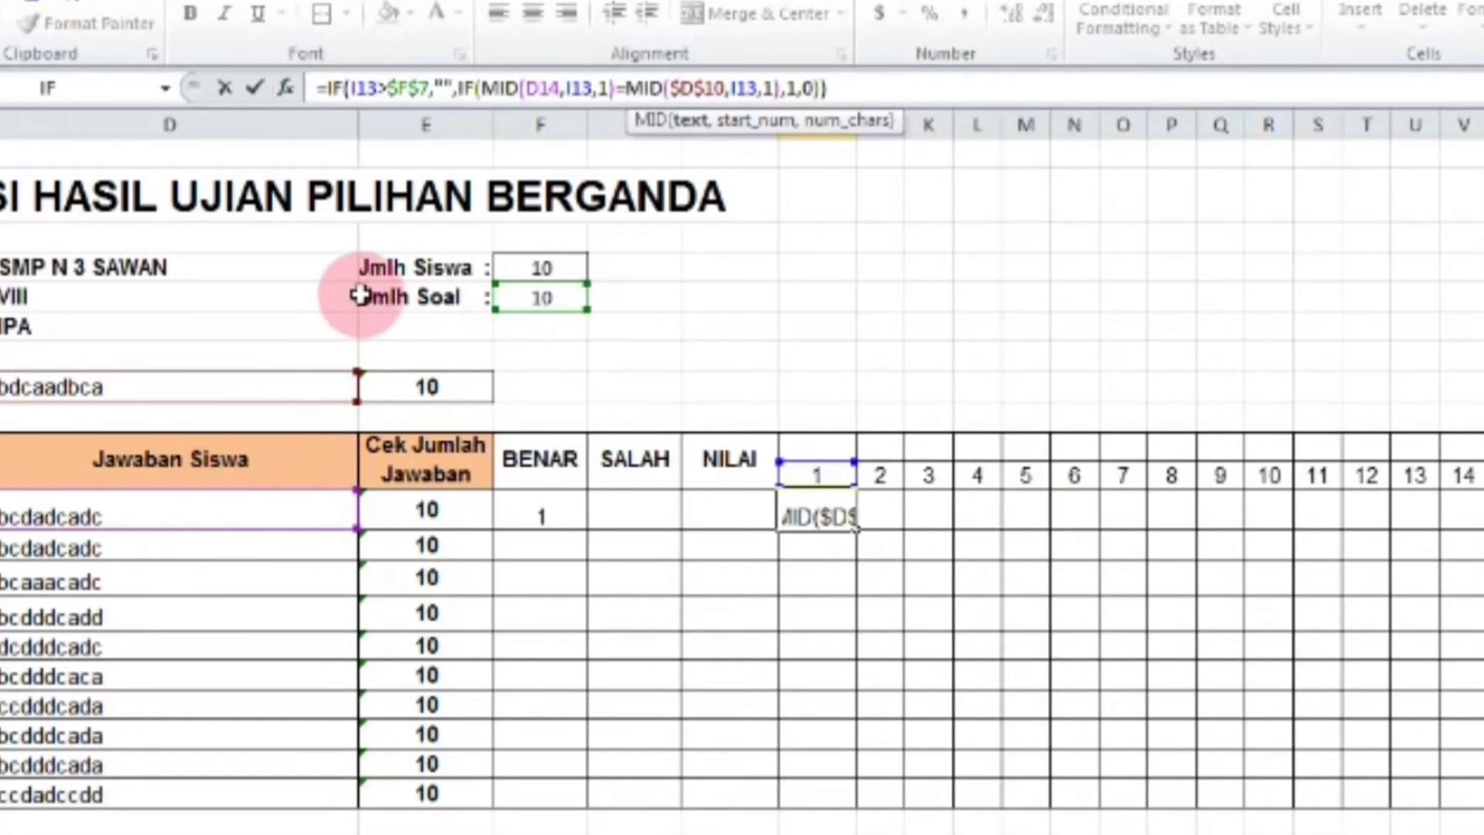
In the I14 formula's MID functions, lock the student-answer column as $D14 and the question-number row as I$13 in both.
{"action": "left_click", "coordinate": [532, 85]}
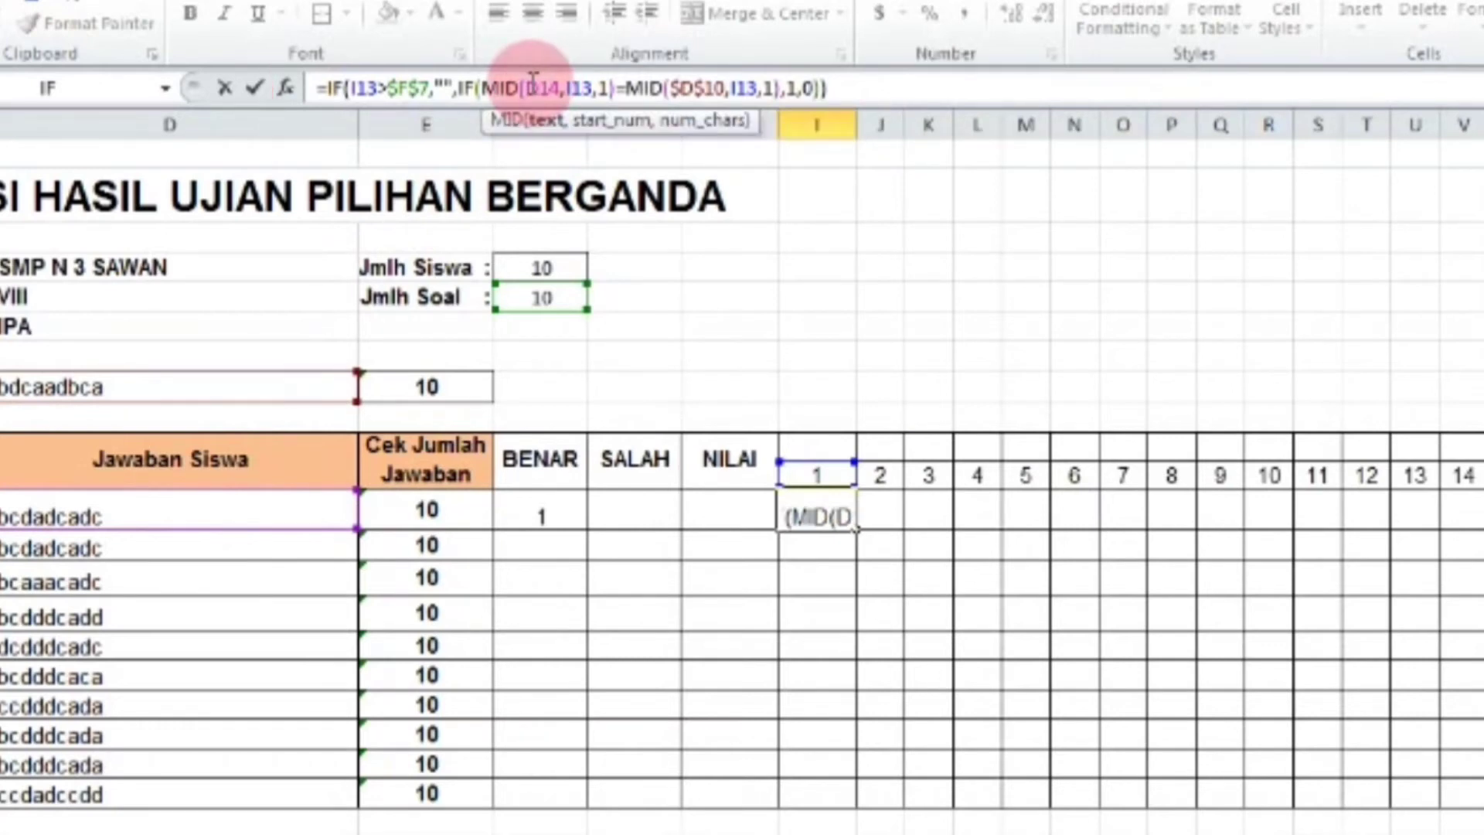
{"action": "type", "text": "$"}
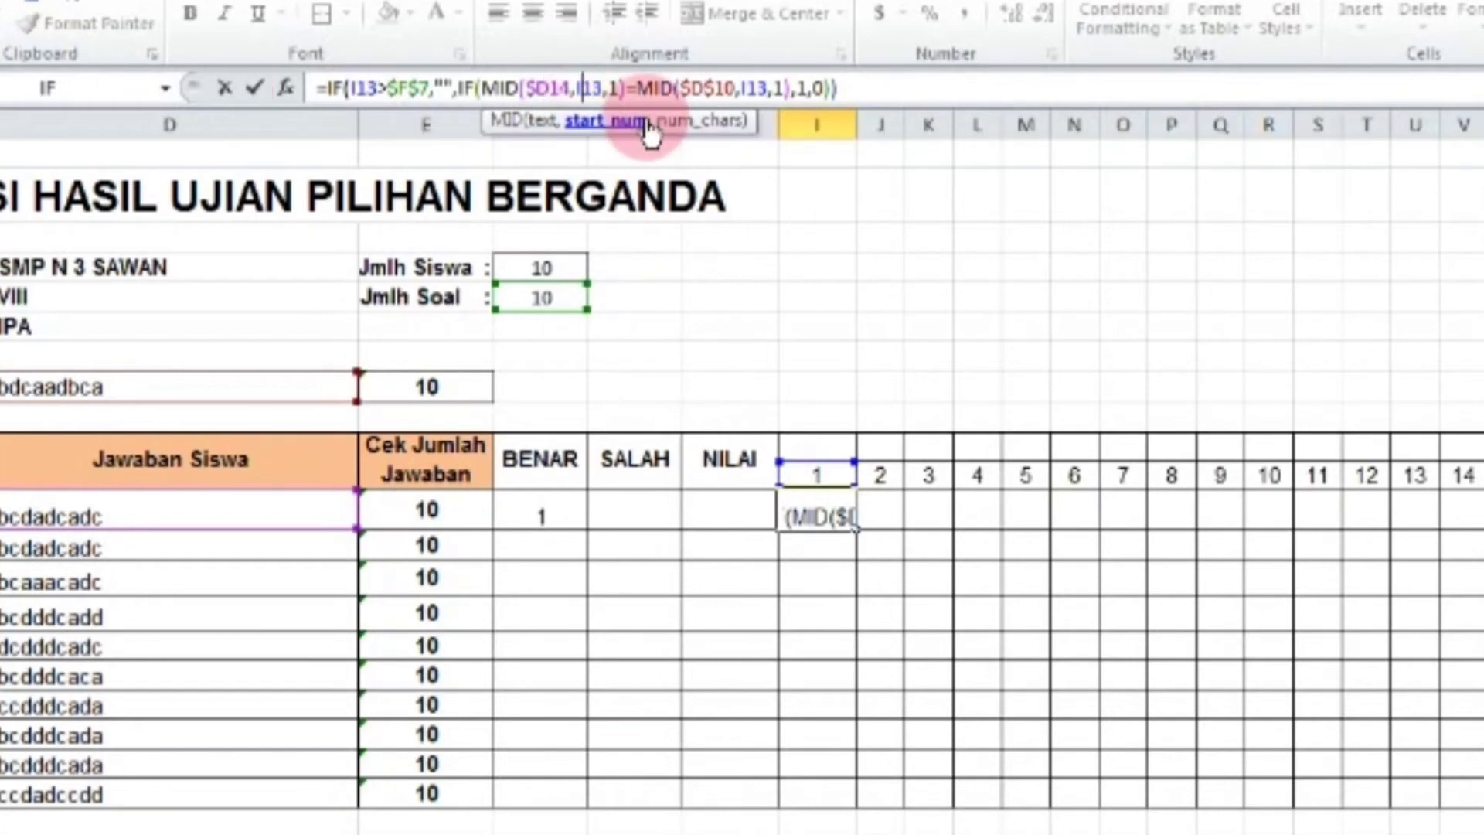
{"action": "key", "text": "Right"}
{"action": "type", "text": "$"}
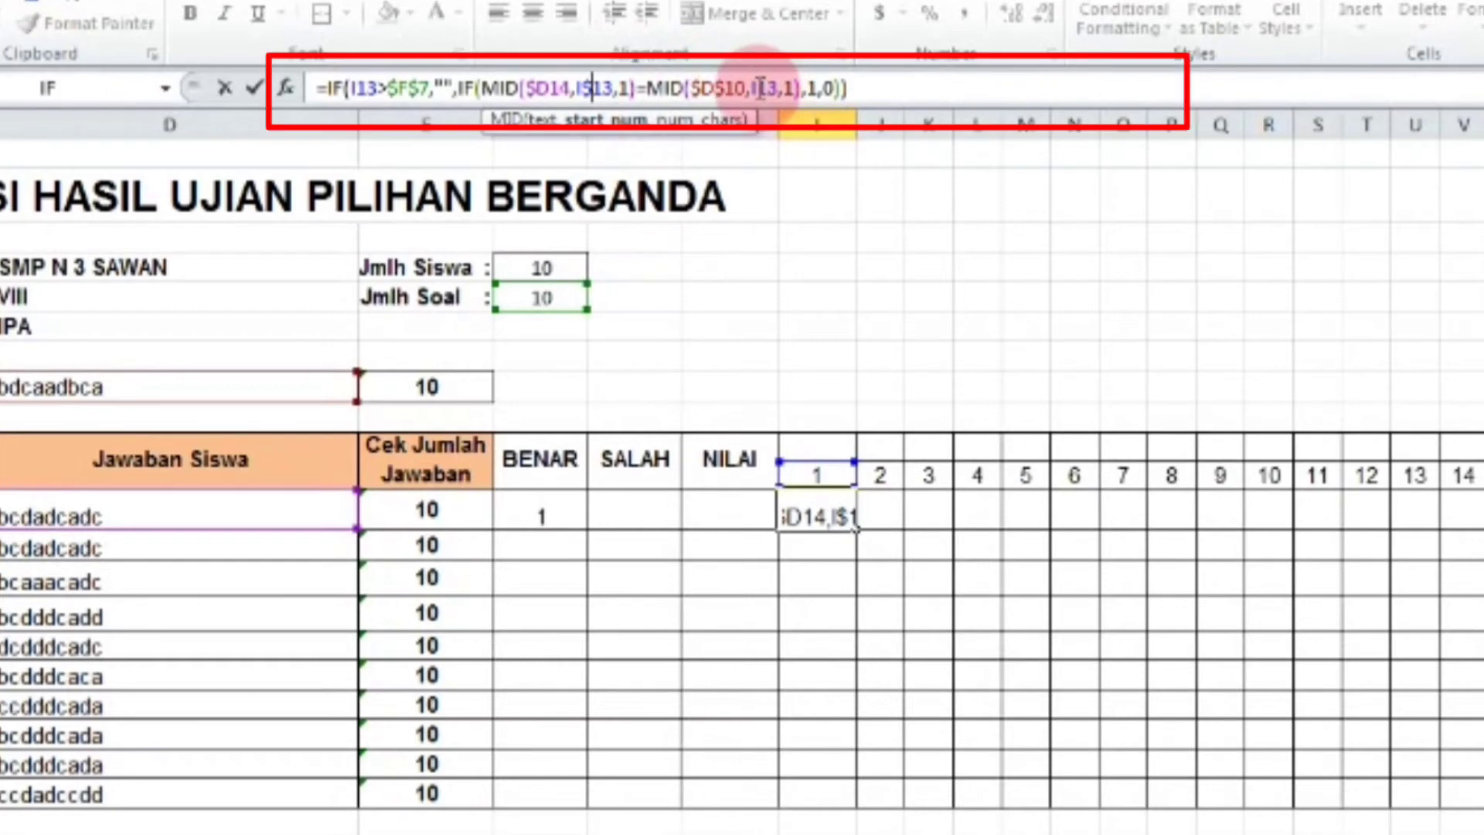
{"action": "key", "text": "Right"}
{"action": "type", "text": "$"}
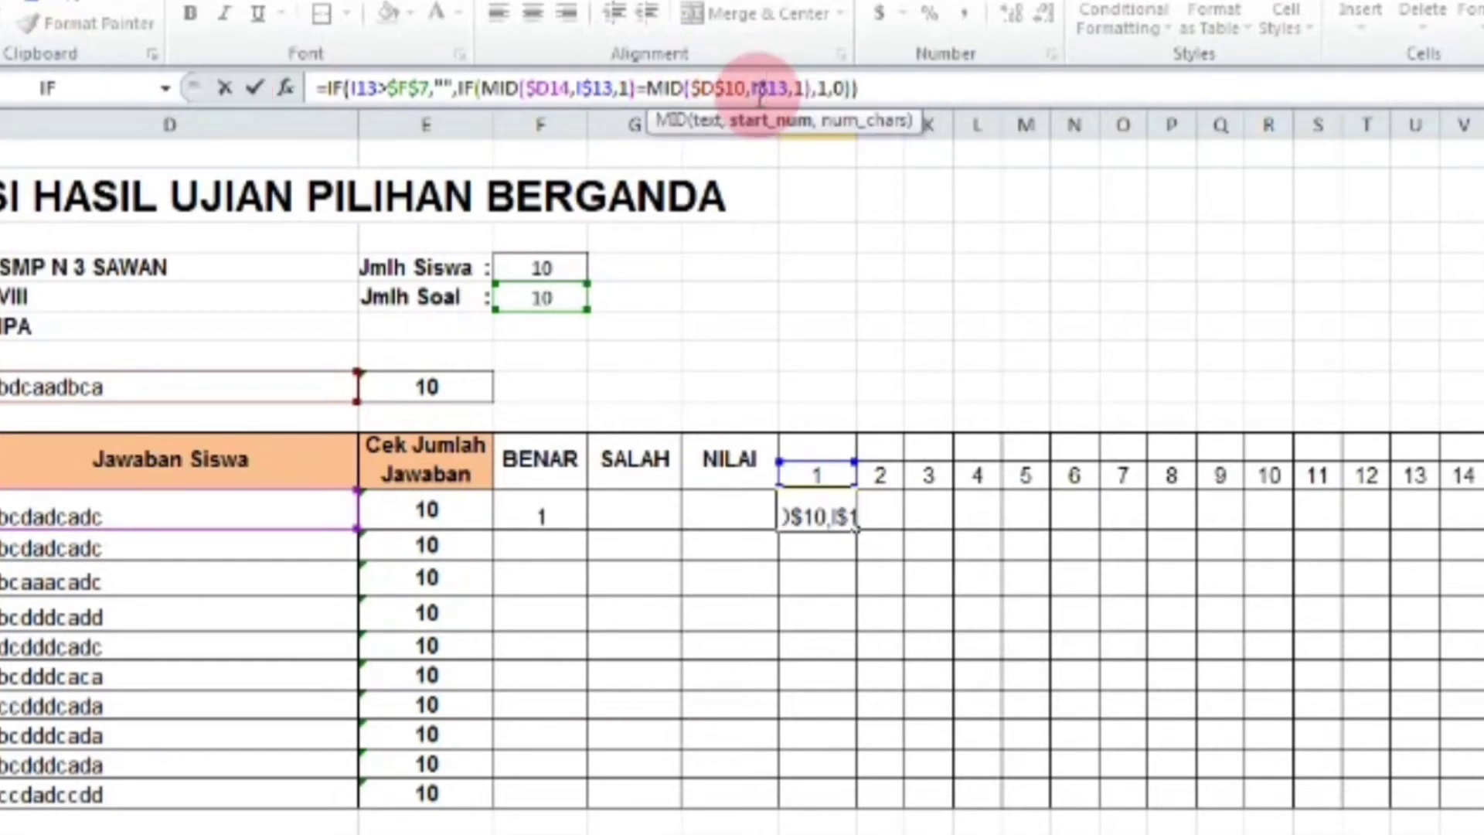
Lock the question-number row in the first IF condition as I$13 and commit the I14 formula.
{"action": "left_click", "coordinate": [360, 89]}
{"action": "key", "text": "Right"}
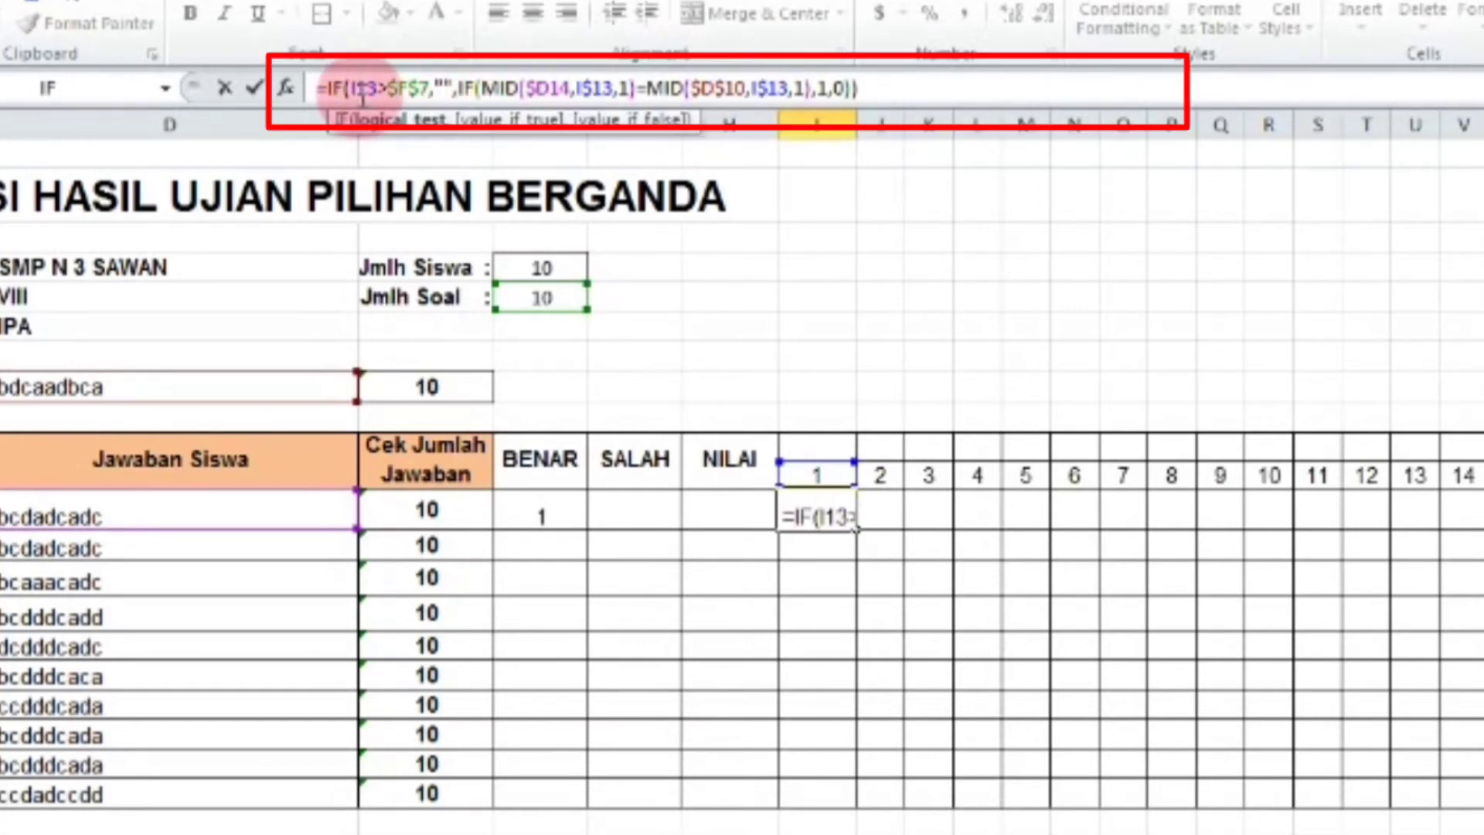
{"action": "type", "text": "$"}
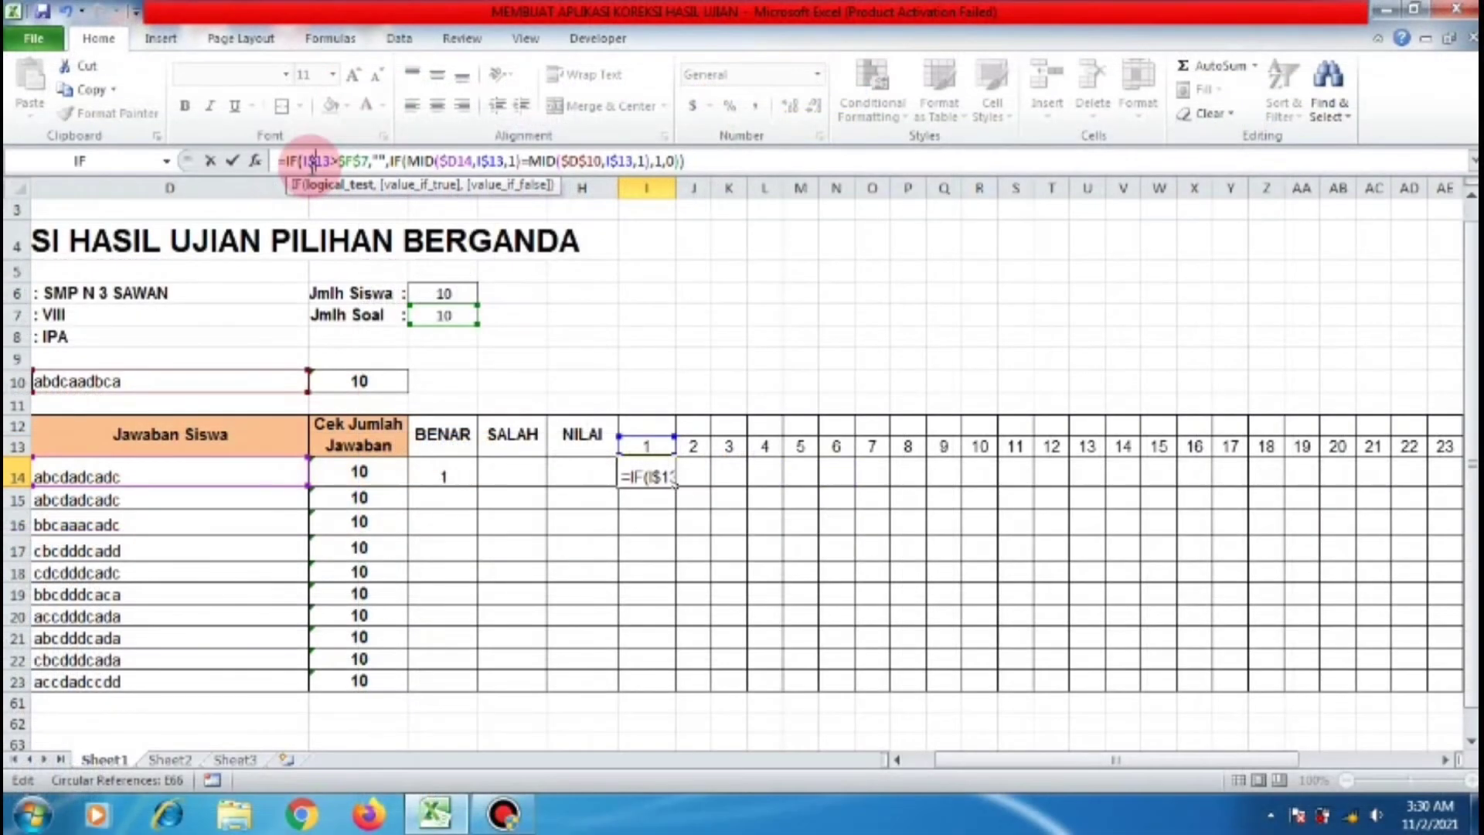
{"action": "key", "text": "Return"}
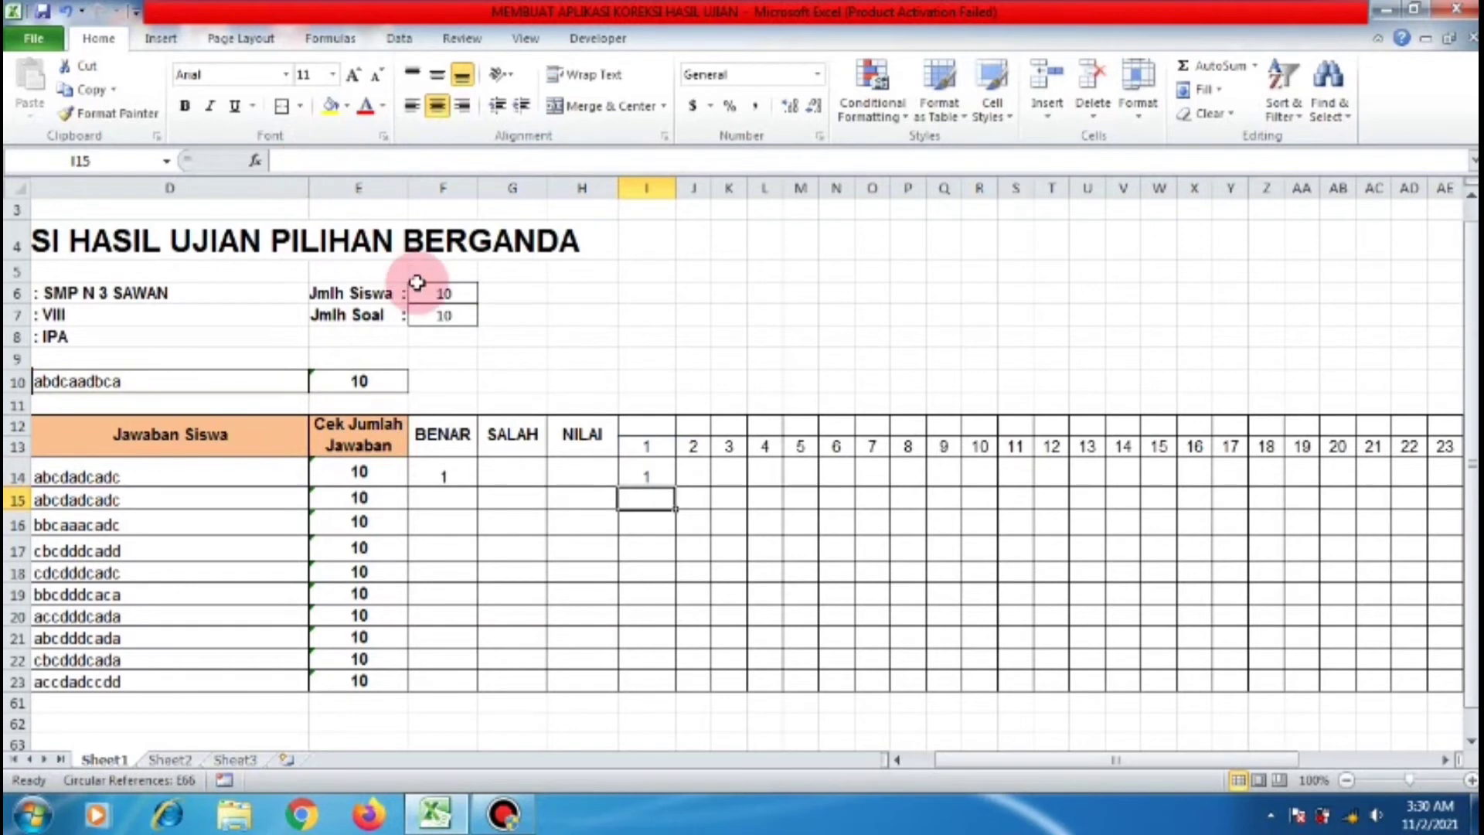
Fill the I14 scoring formula down to row 23 and across to column BF for all students and 50 questions.
{"action": "left_click", "coordinate": [648, 480]}
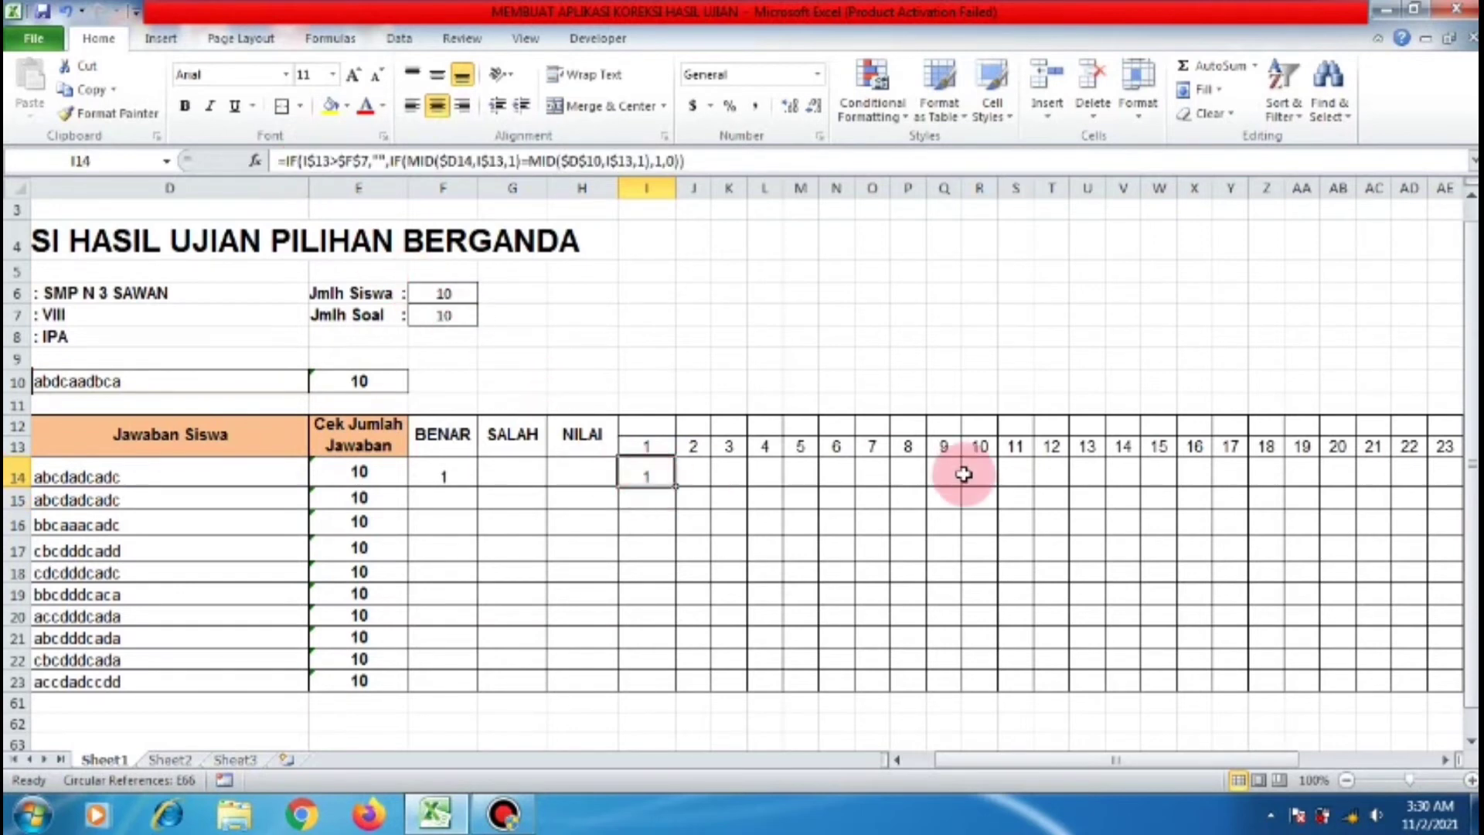
{"action": "left_click_drag", "start_coordinate": [676, 403], "coordinate": [665, 606]}
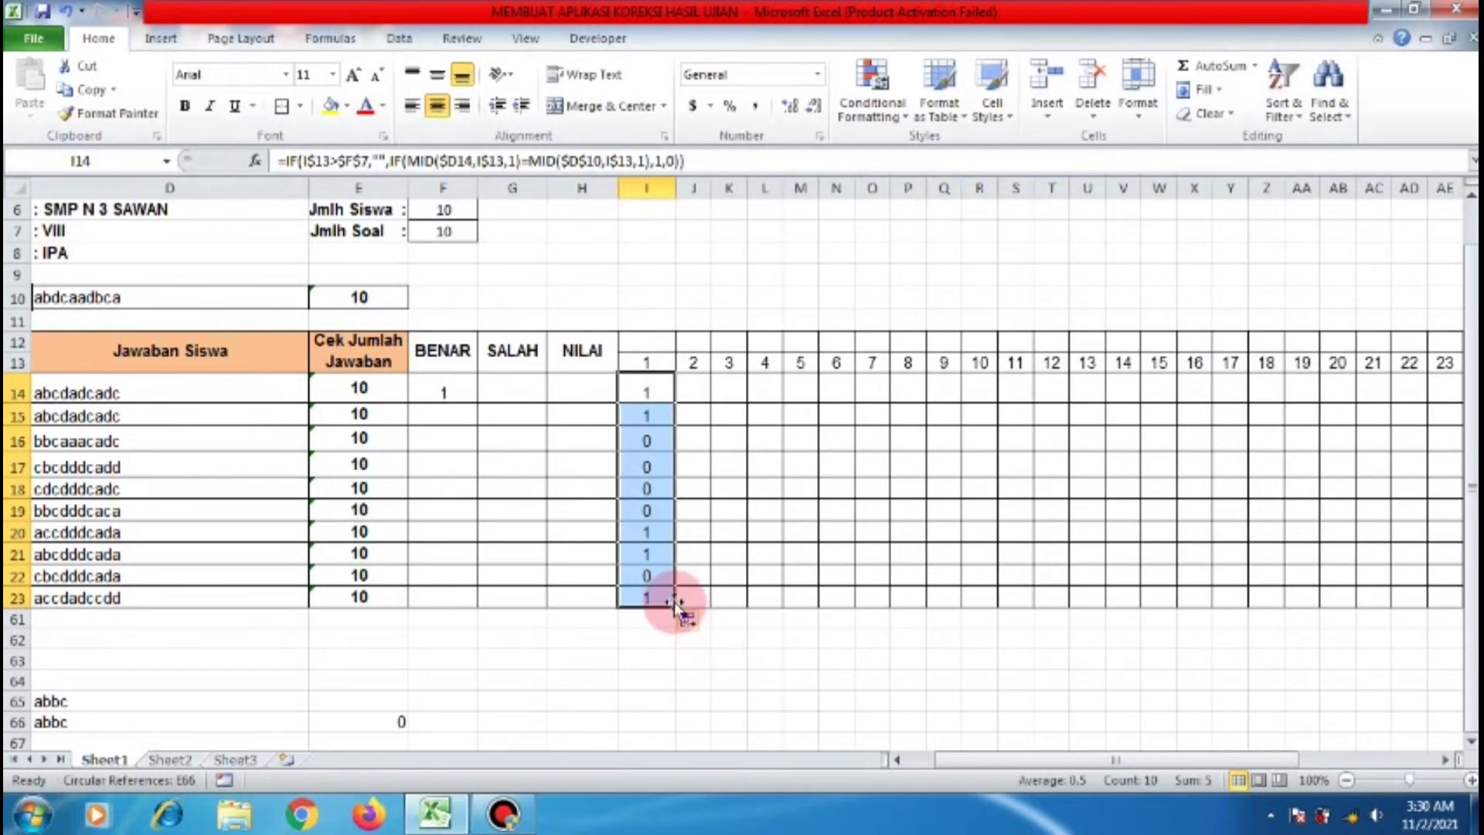
{"action": "left_click_drag", "start_coordinate": [674, 606], "coordinate": [1406, 595]}
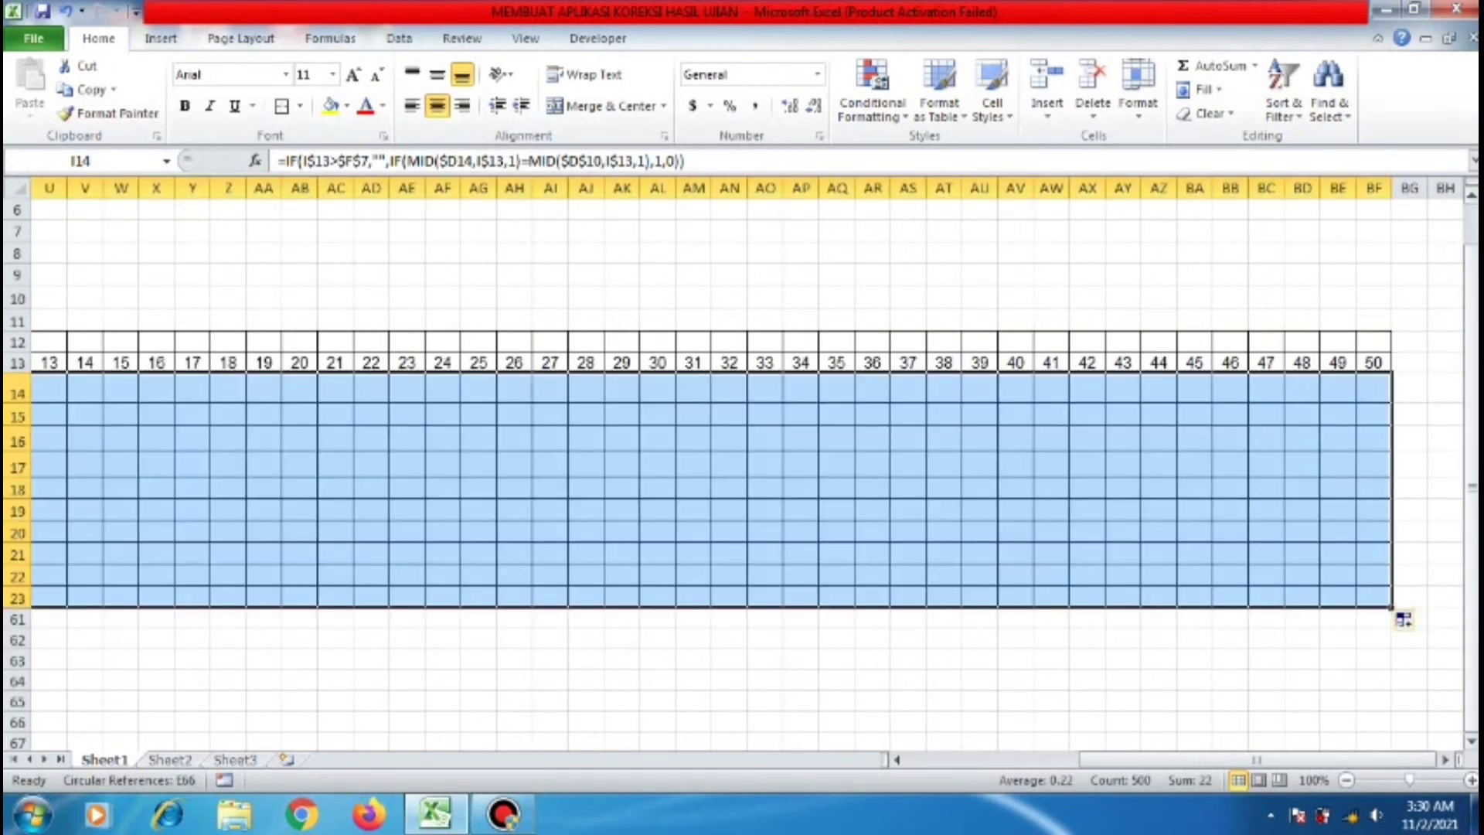
{"action": "left_click_drag", "start_coordinate": [1473, 506], "coordinate": [1473, 506]}
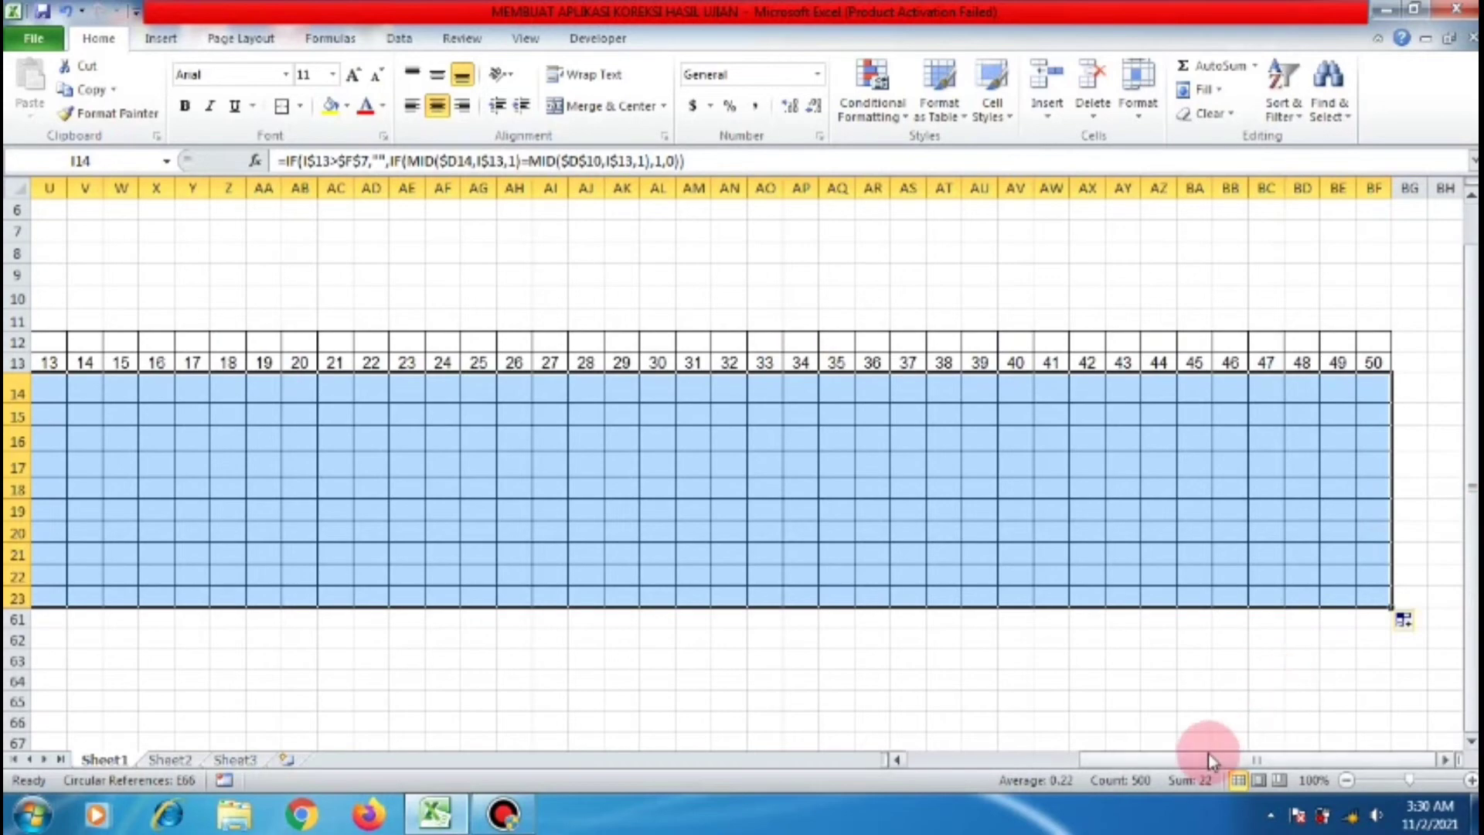
{"action": "left_click_drag", "start_coordinate": [1207, 759], "coordinate": [1054, 722]}
{"action": "left_click", "coordinate": [1059, 683]}
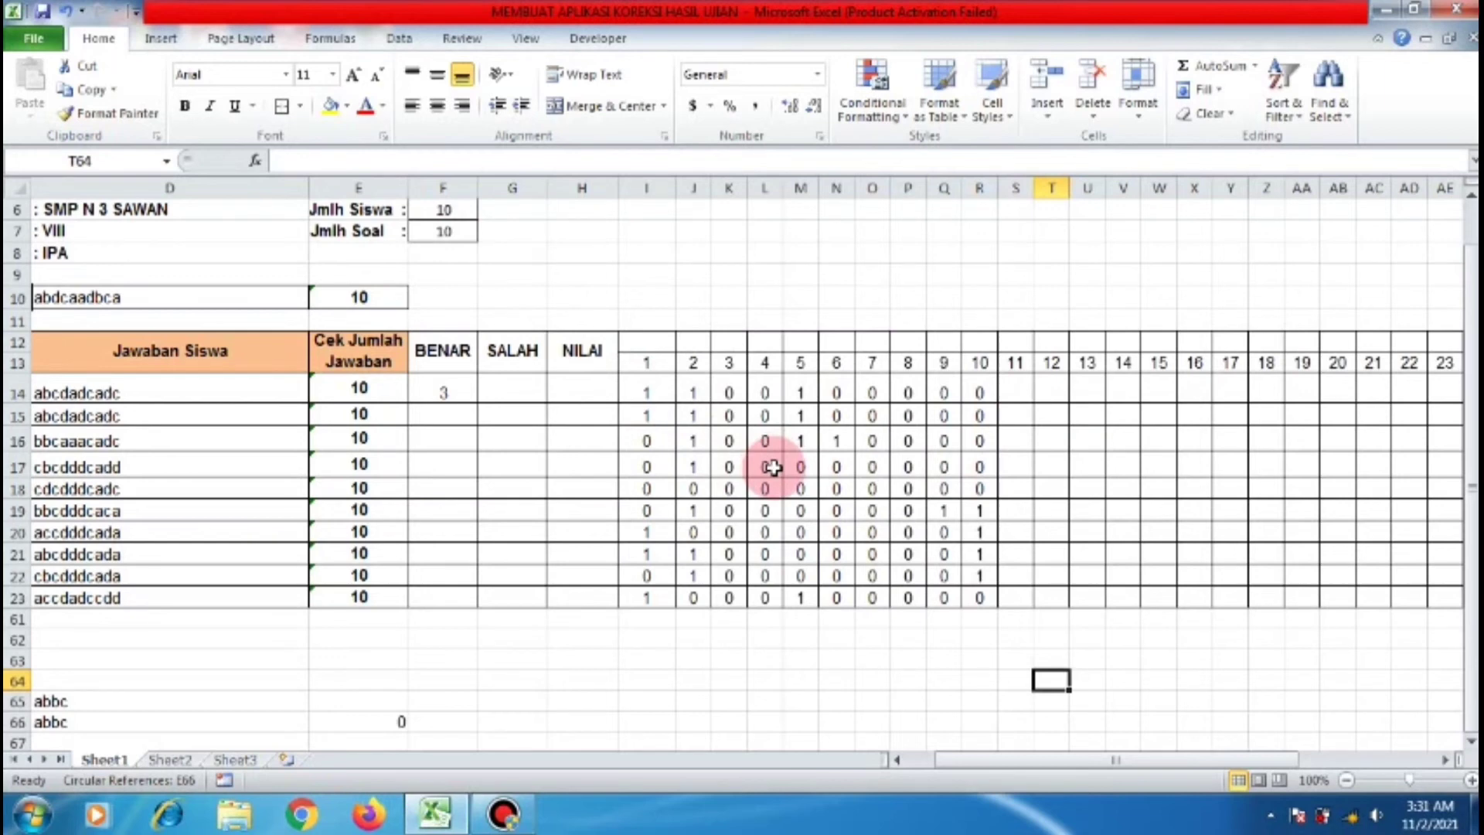
Clear the existing formula from the first student's BENAR cell F14.
{"action": "left_click", "coordinate": [448, 394]}
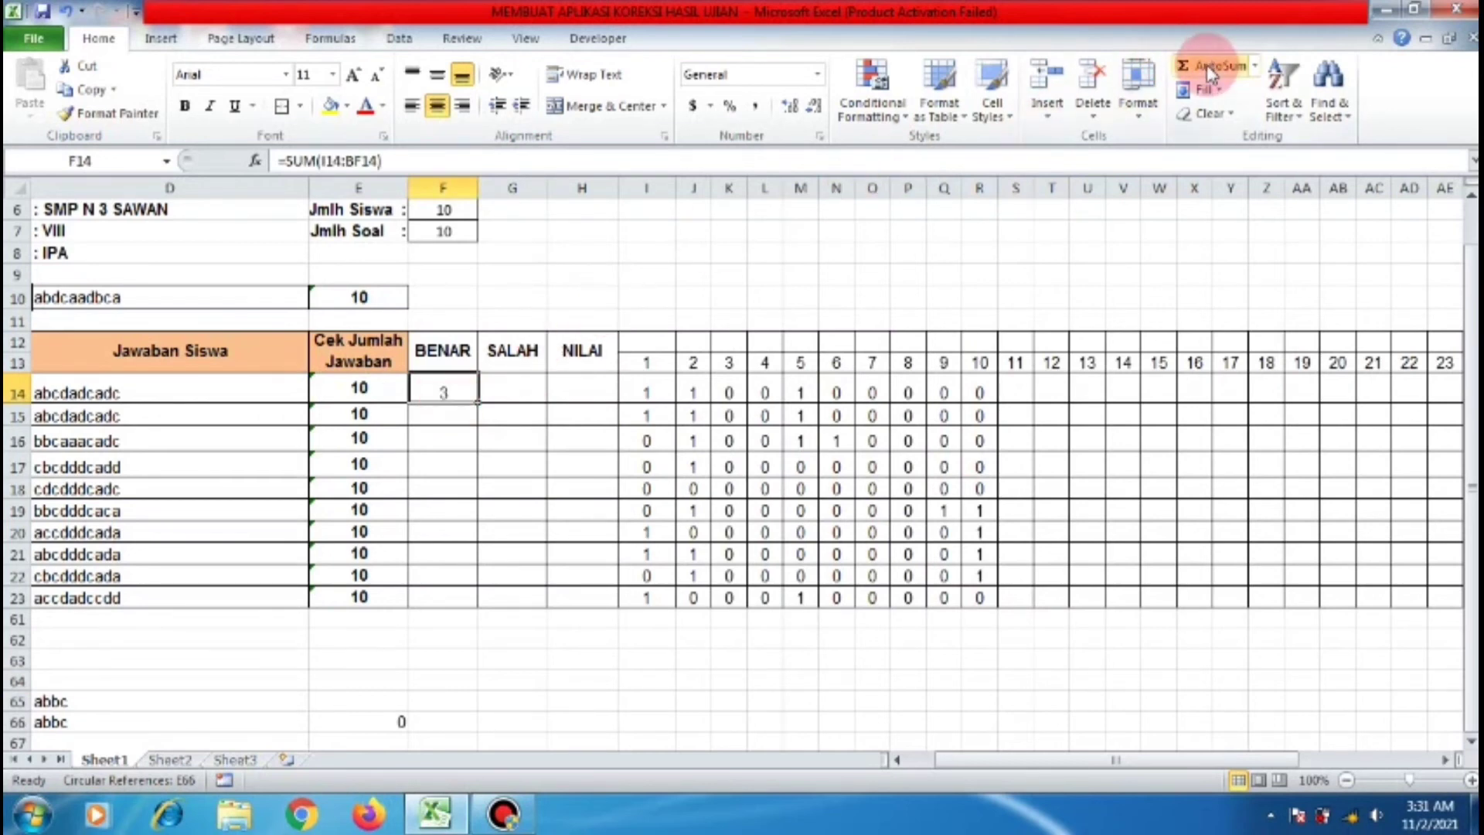
{"action": "key", "text": "Delete"}
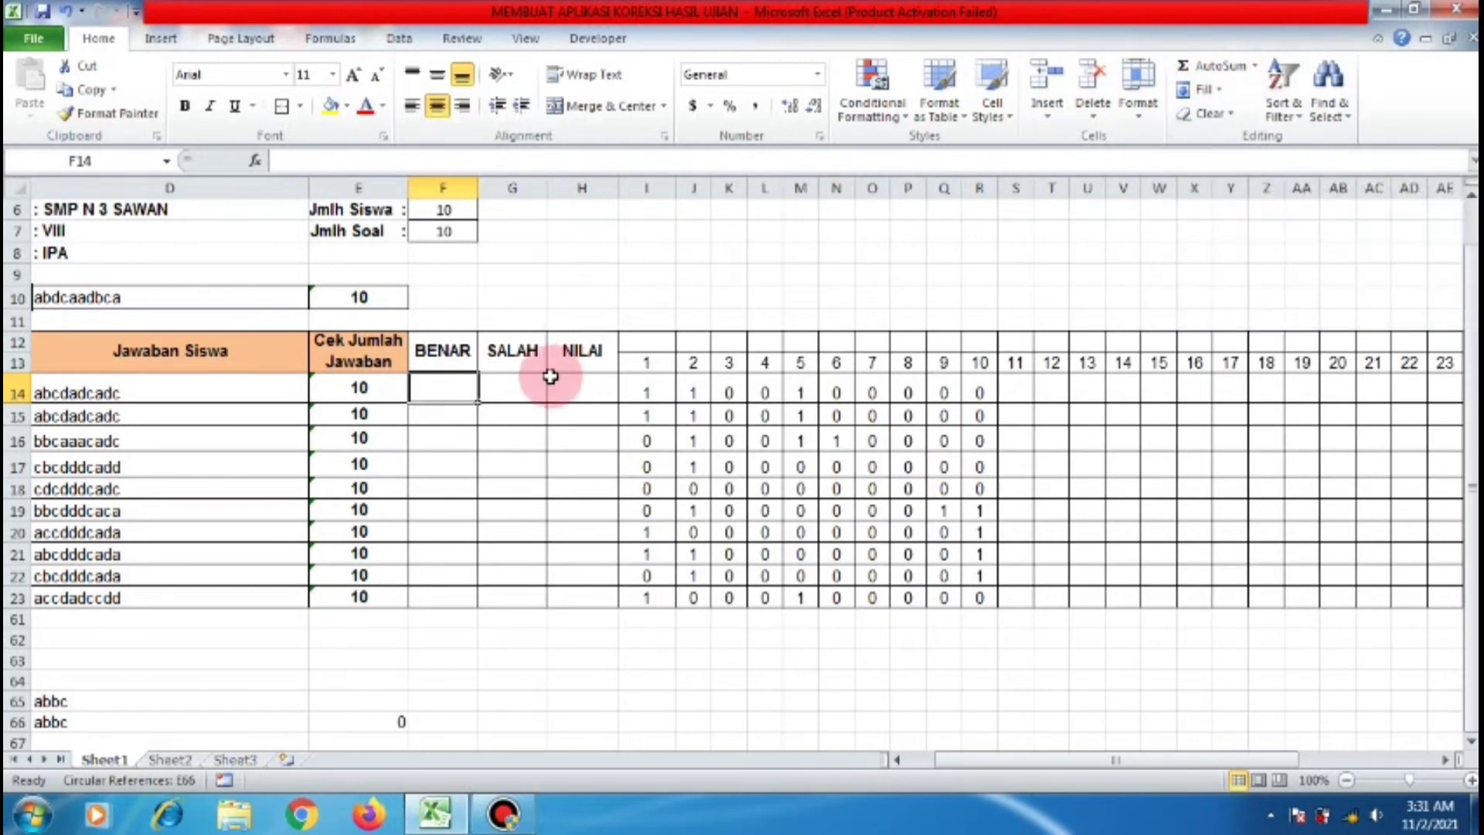
{"action": "left_click", "coordinate": [470, 412]}
{"action": "left_click", "coordinate": [459, 377]}
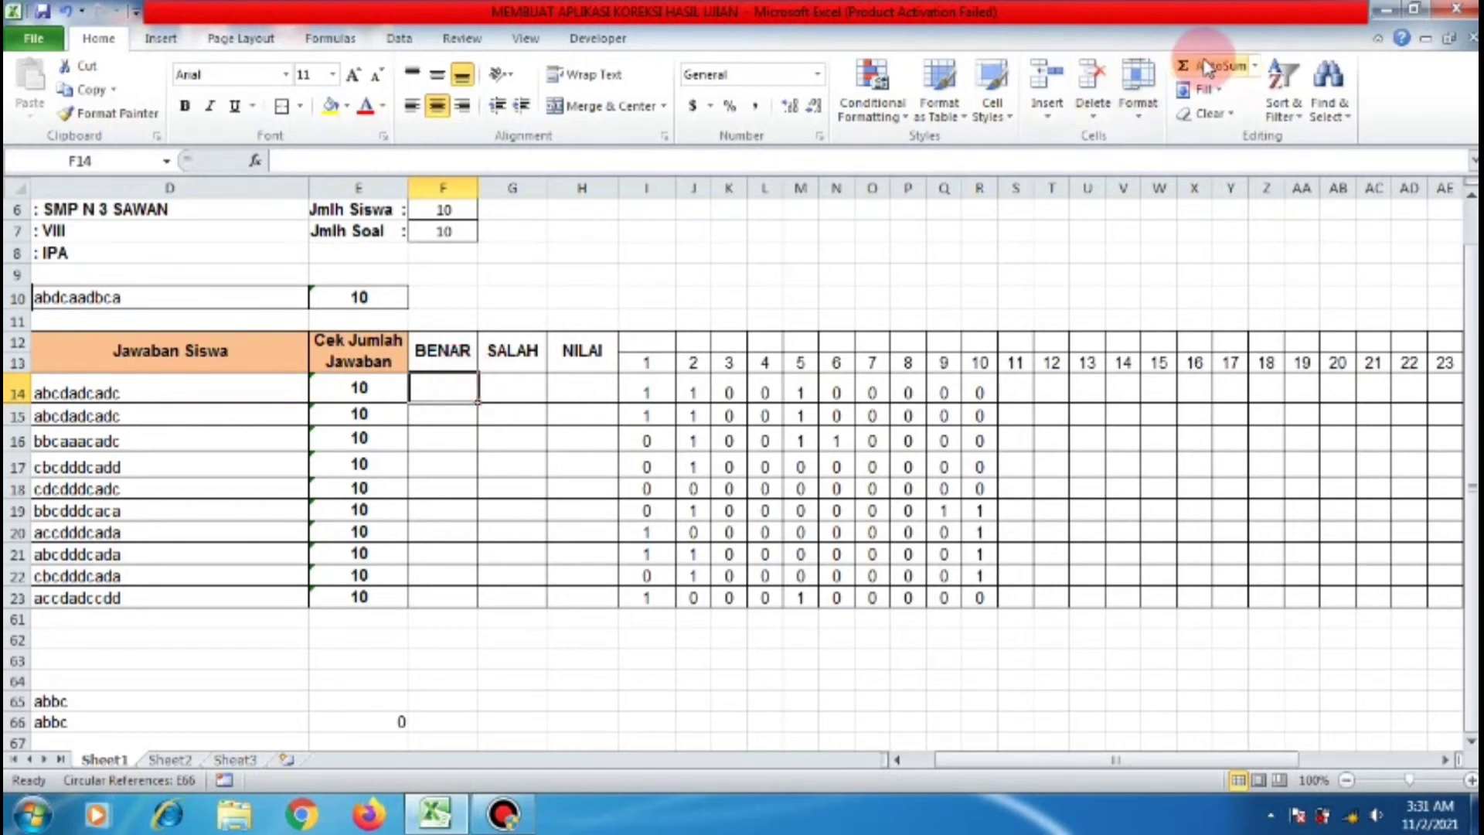
Total the first student's correct answers in F14 with the AutoSum formula =SUM(I14:BF14).
{"action": "left_click", "coordinate": [1207, 69]}
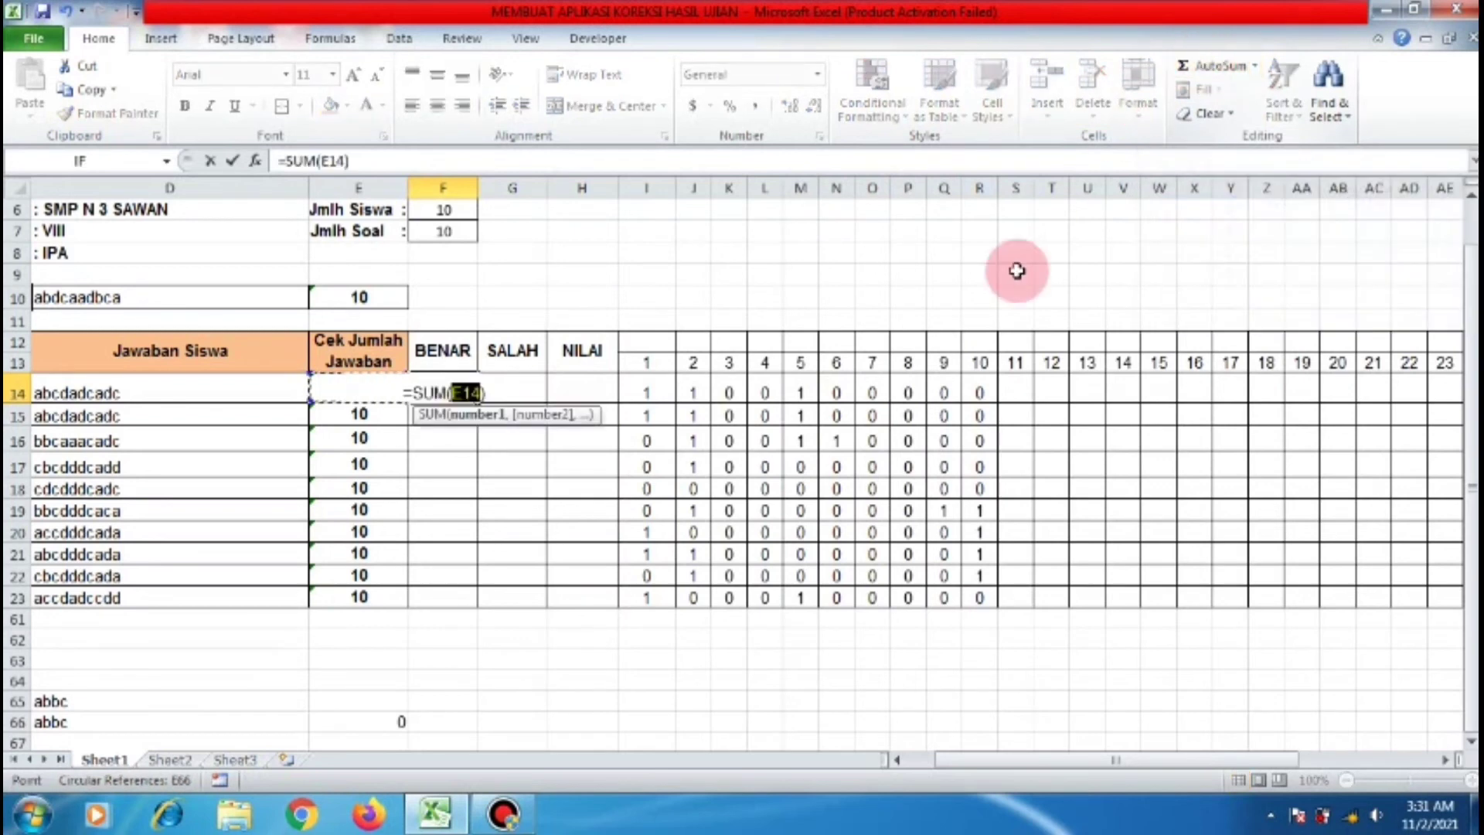
{"action": "left_click_drag", "start_coordinate": [649, 397], "coordinate": [650, 397]}
{"action": "key", "text": "shift+Right"}
{"action": "key", "text": "shift+Right"}
{"action": "key", "text": "shift+Right"}
{"action": "key", "text": "shift+Right"}
{"action": "key", "text": "shift+Right"}
{"action": "key", "text": "shift+Right"}
{"action": "key", "text": "shift+Right"}
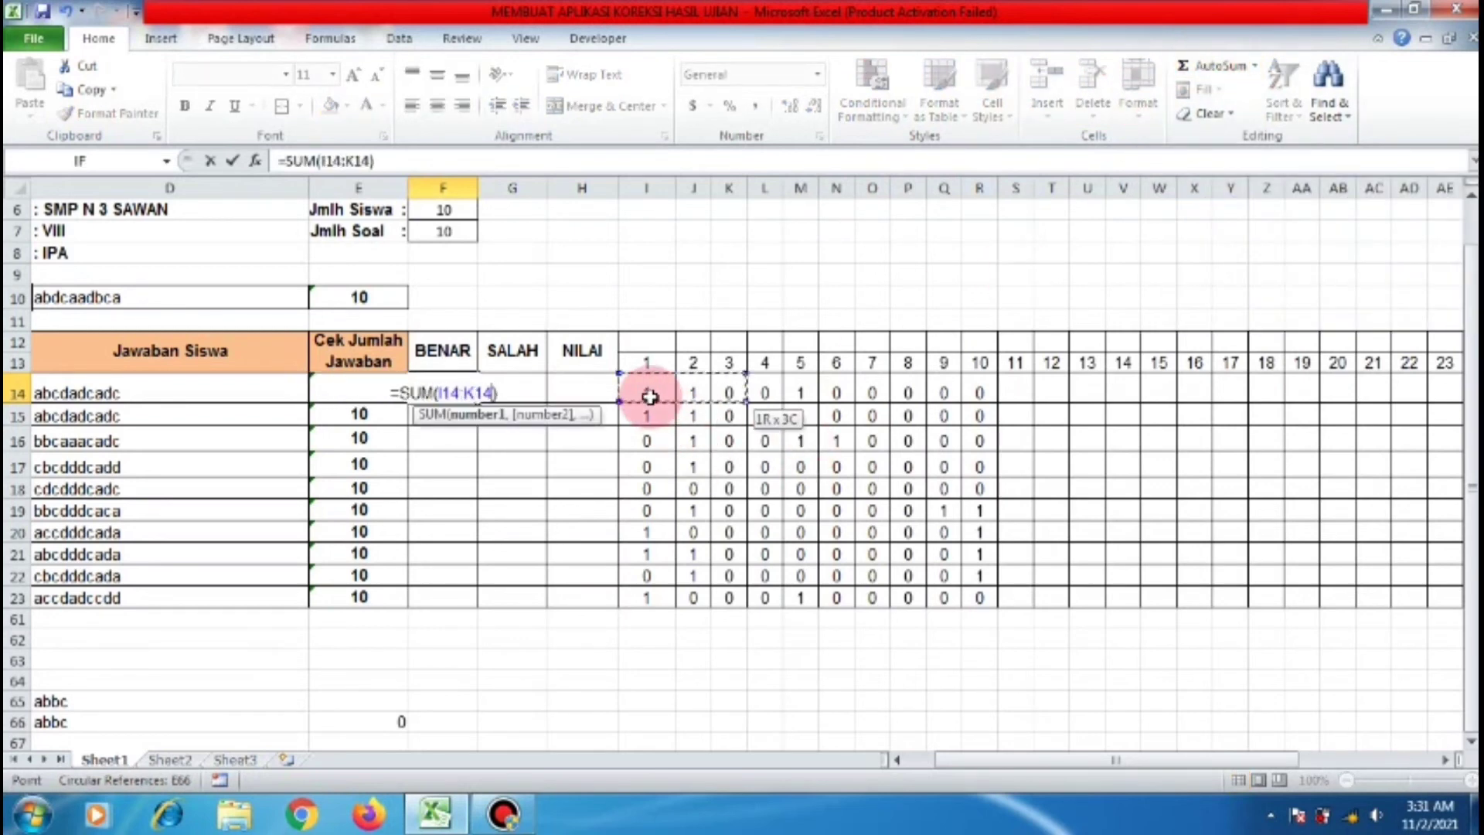
{"action": "key", "text": "shift+Right"}
{"action": "key", "text": "shift+Right"}
{"action": "key", "text": "shift+Right"}
{"action": "key", "text": "shift+Right"}
{"action": "key", "text": "shift+Right"}
{"action": "key", "text": "shift+Right"}
{"action": "key", "text": "shift+Right"}
{"action": "key", "text": "shift+Right"}
{"action": "key", "text": "shift+Right"}
{"action": "key", "text": "shift+Right"}
{"action": "key", "text": "shift+Right"}
{"action": "key", "text": "shift+Right"}
{"action": "key", "text": "shift+Right"}
{"action": "key", "text": "shift+Right"}
{"action": "key", "text": "shift+Right"}
{"action": "key", "text": "shift+Right"}
{"action": "key", "text": "shift+Right"}
{"action": "key", "text": "shift+Right"}
{"action": "key", "text": "shift+Right"}
{"action": "key", "text": "shift+Right"}
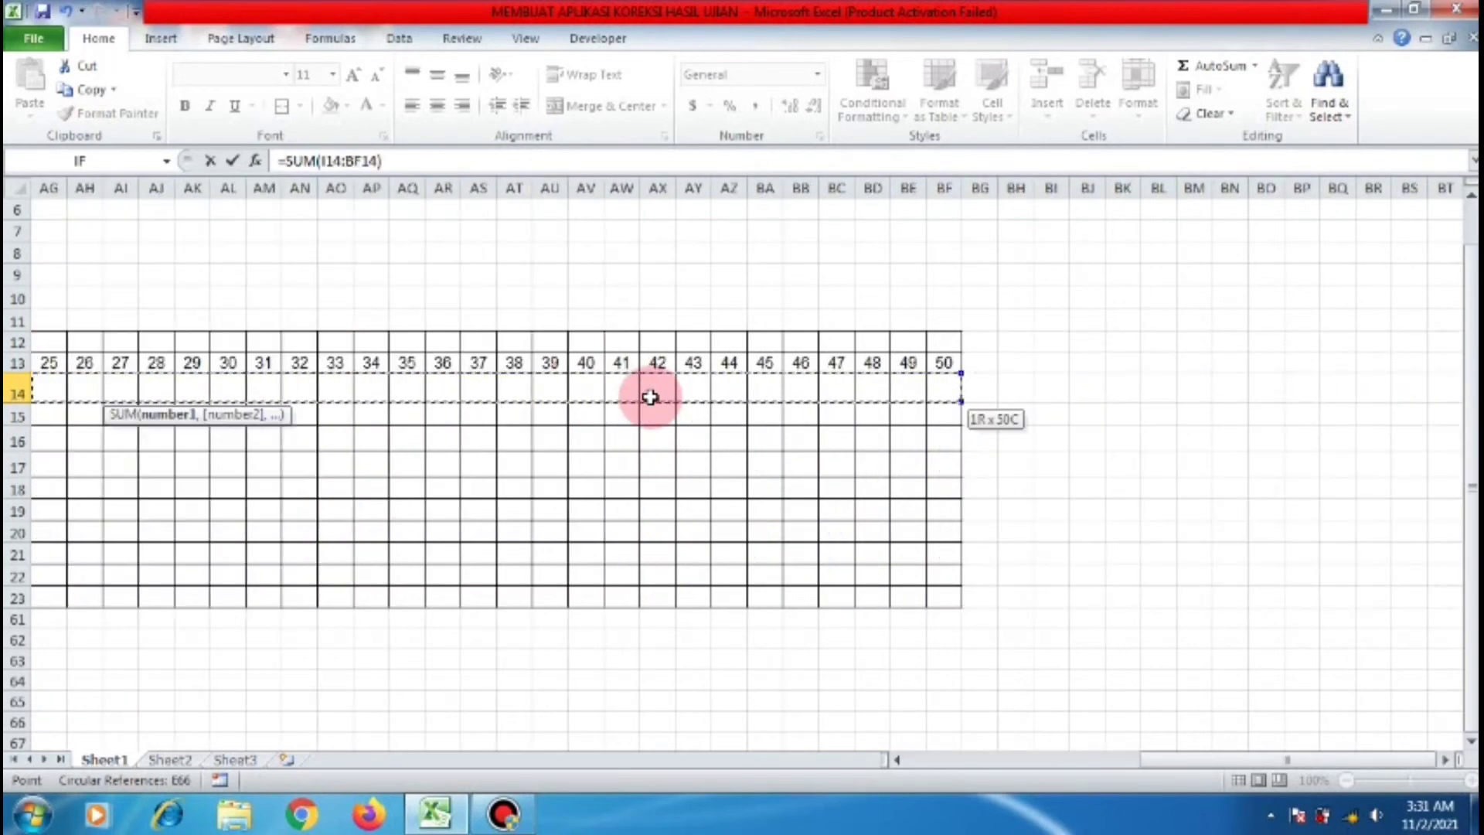
{"action": "key", "text": "Return"}
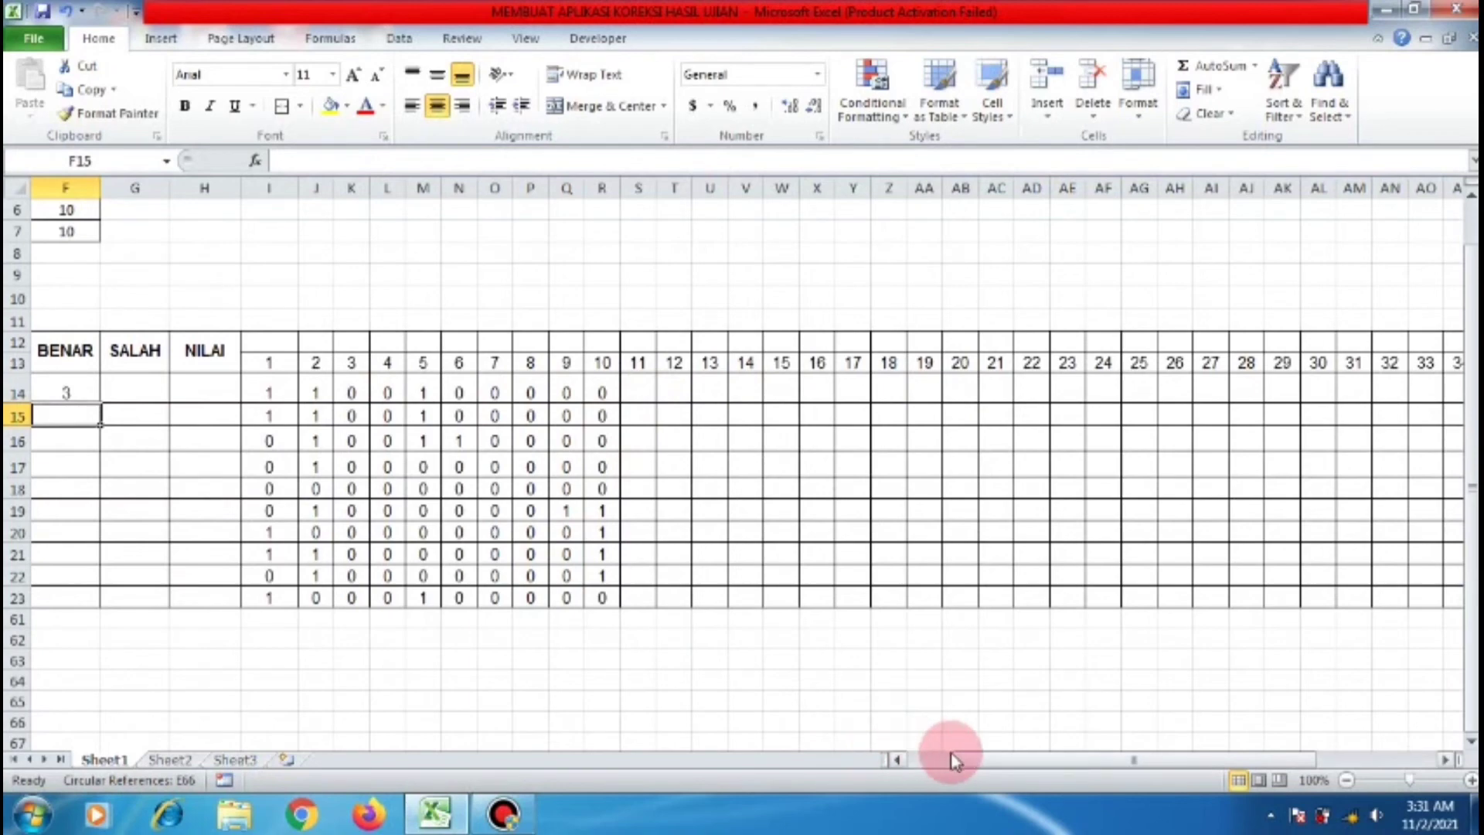
Fill the BENAR total formula from F14 down to F23 for all students.
{"action": "left_click_drag", "start_coordinate": [957, 762], "coordinate": [923, 761]}
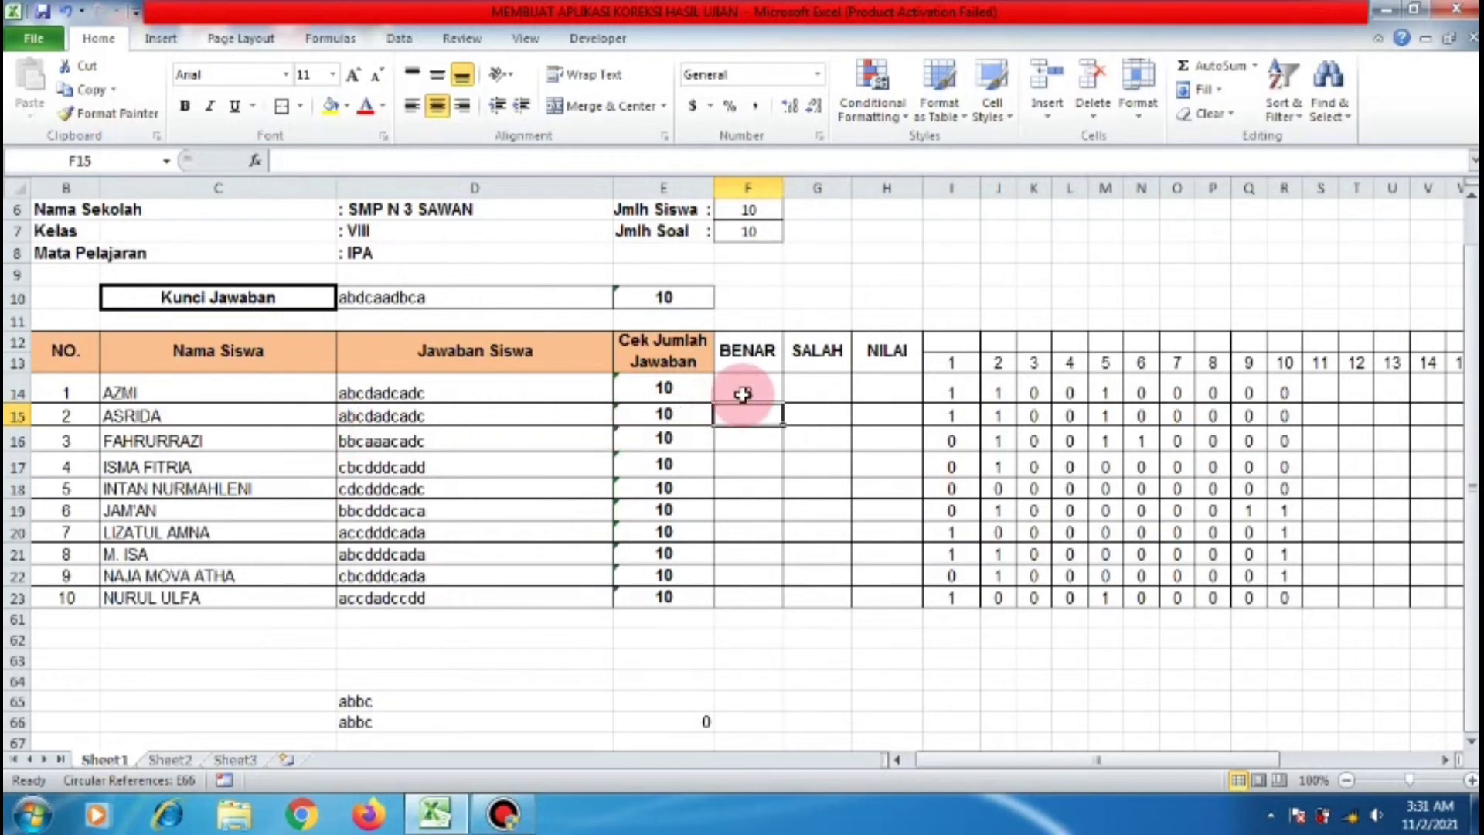
{"action": "left_click", "coordinate": [744, 394]}
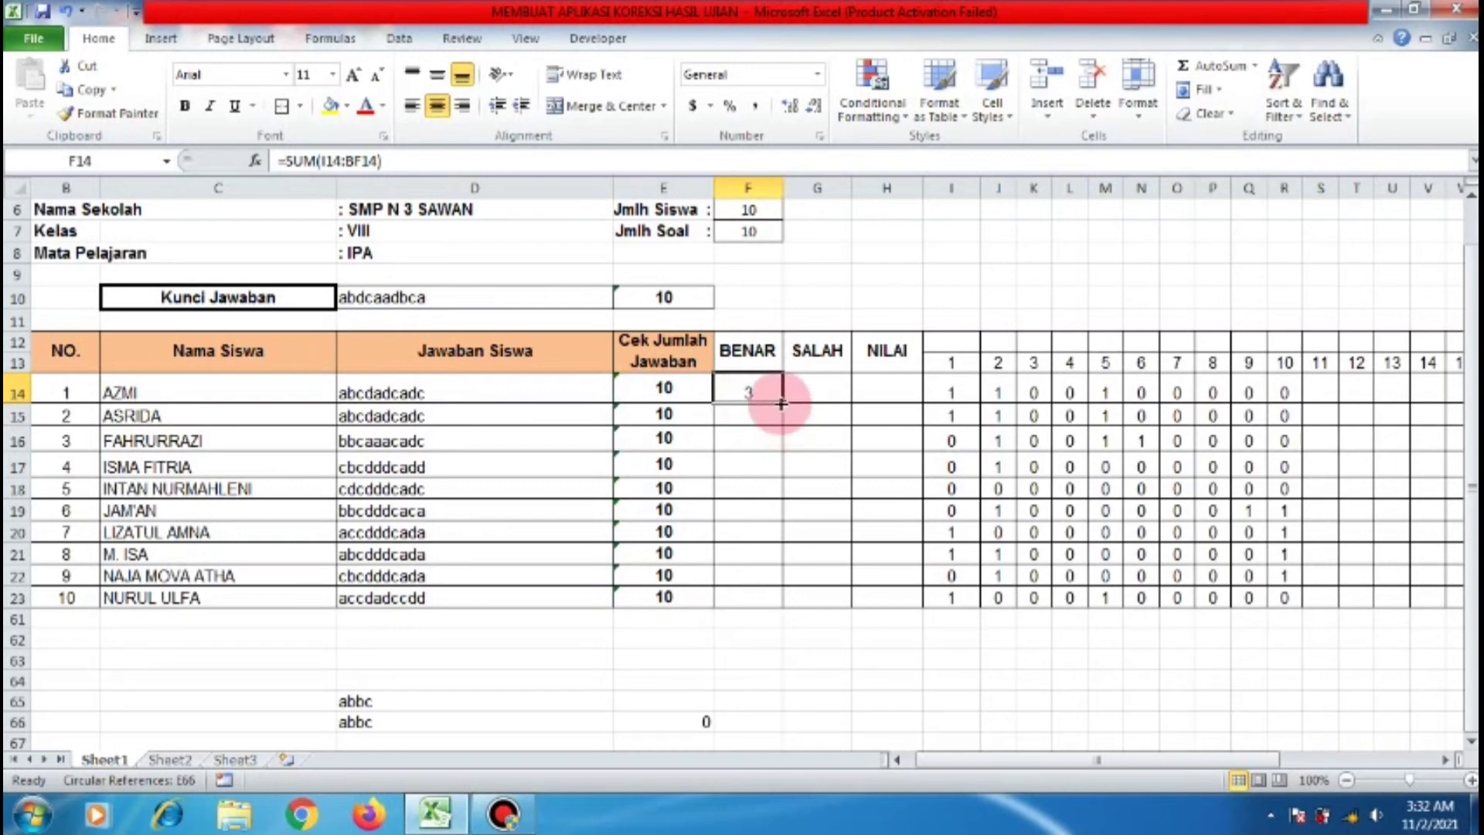
{"action": "left_click_drag", "start_coordinate": [782, 403], "coordinate": [781, 611]}
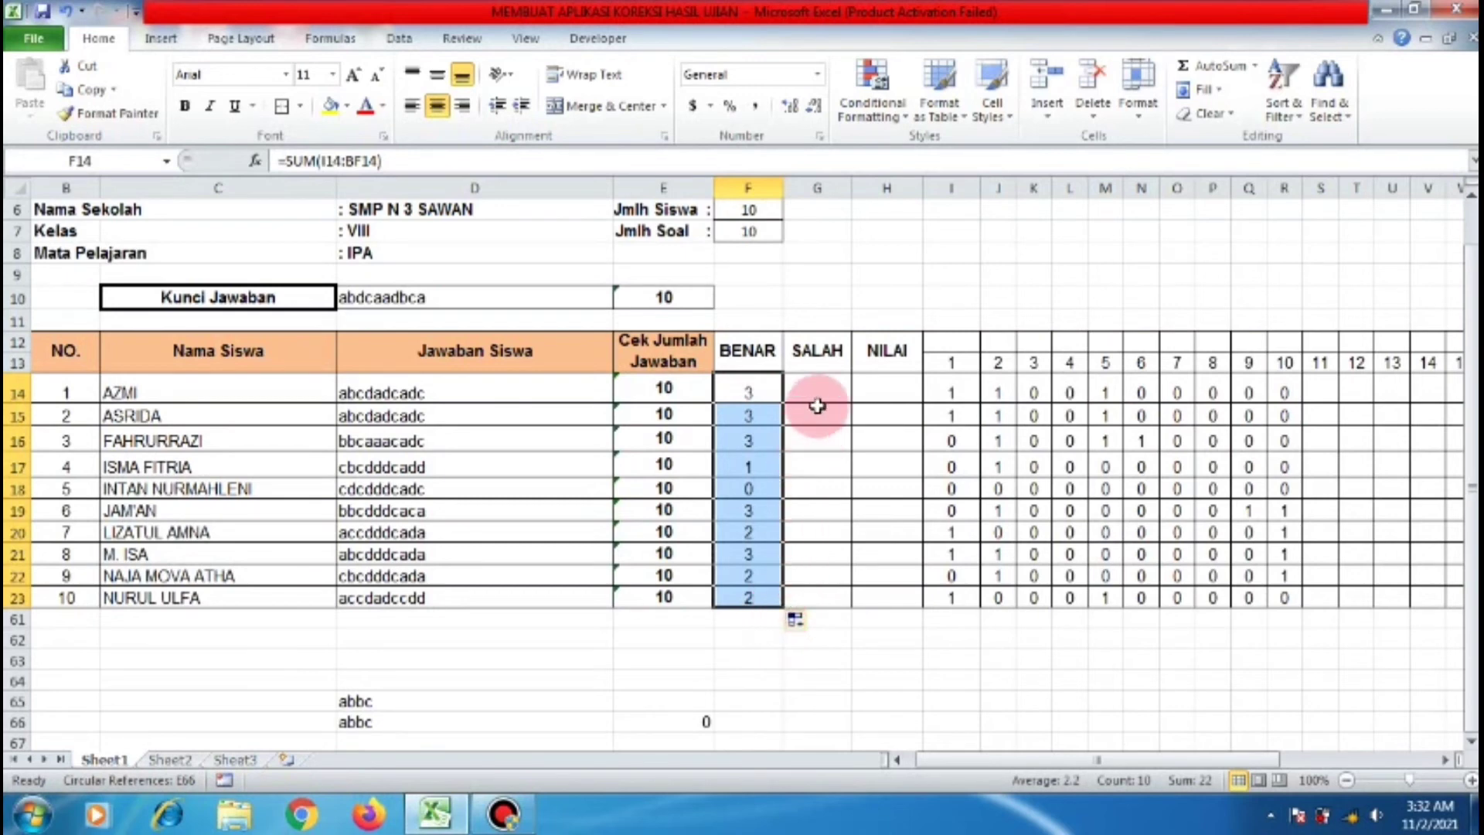
Calculate the first student's wrong answers in SALAH cell G14 with the formula =F7-F14.
{"action": "left_click", "coordinate": [817, 389]}
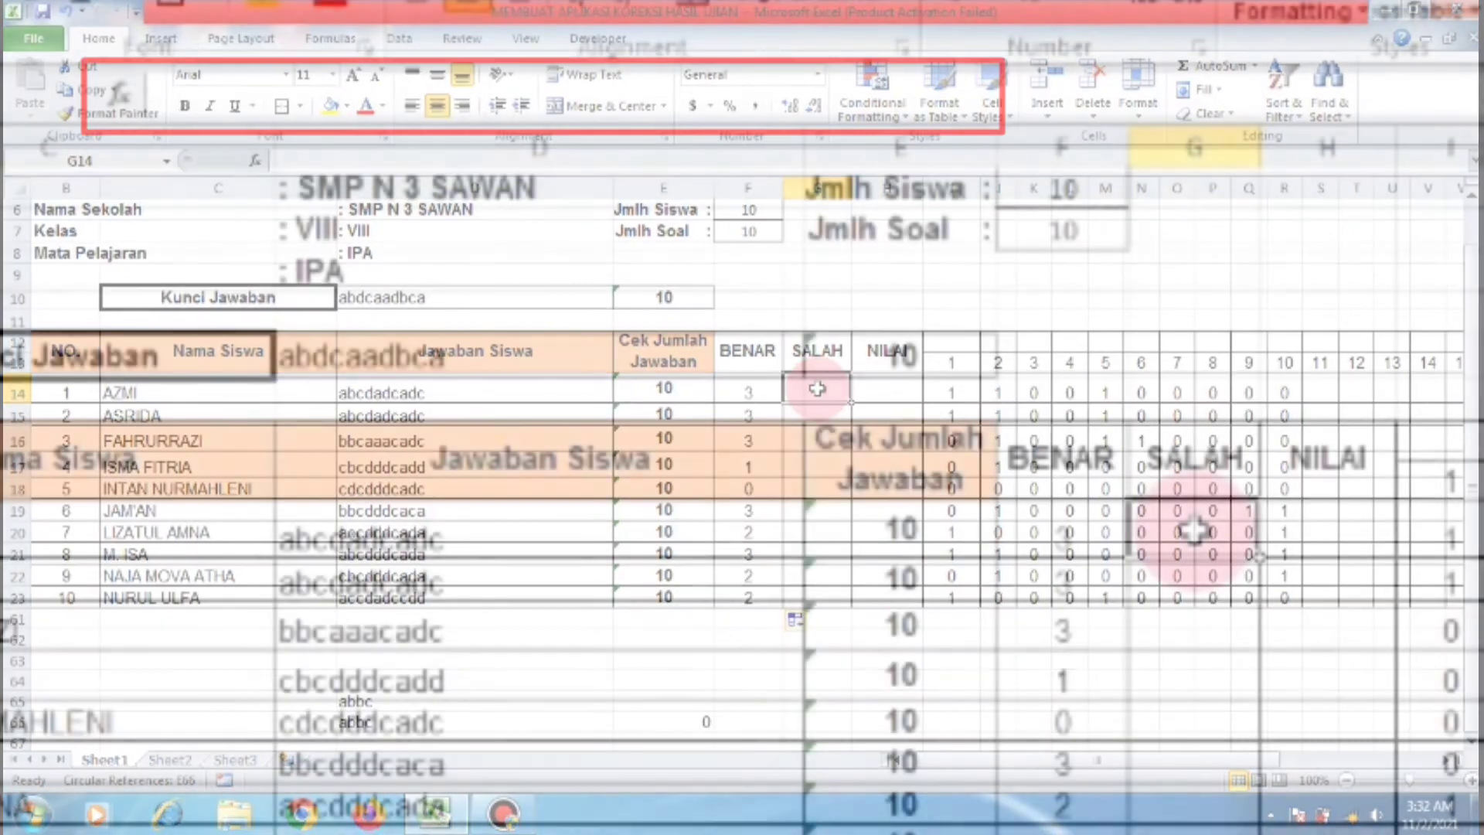
{"action": "type", "text": "="}
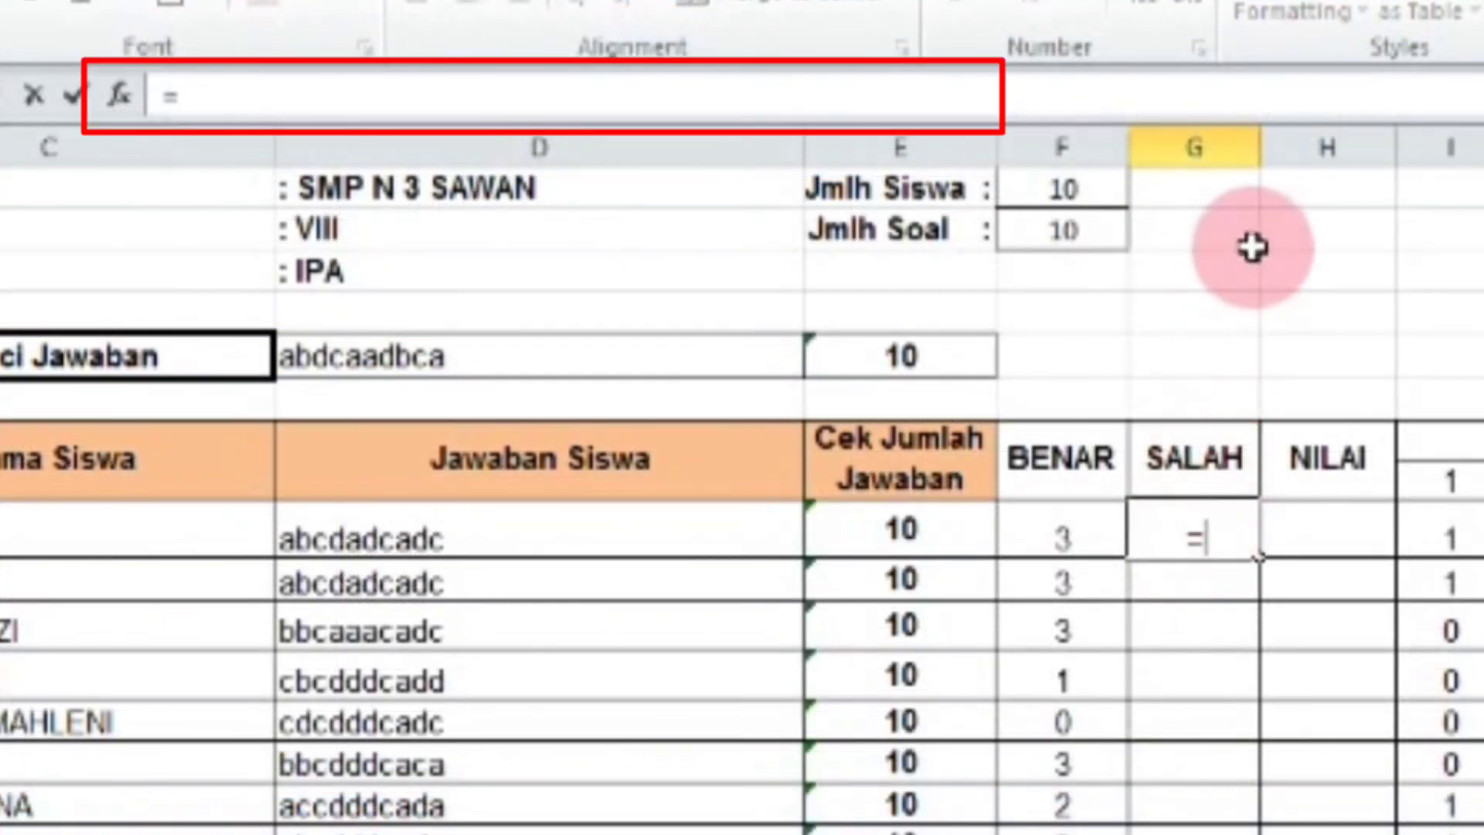
{"action": "left_click", "coordinate": [1093, 230]}
{"action": "type", "text": "-"}
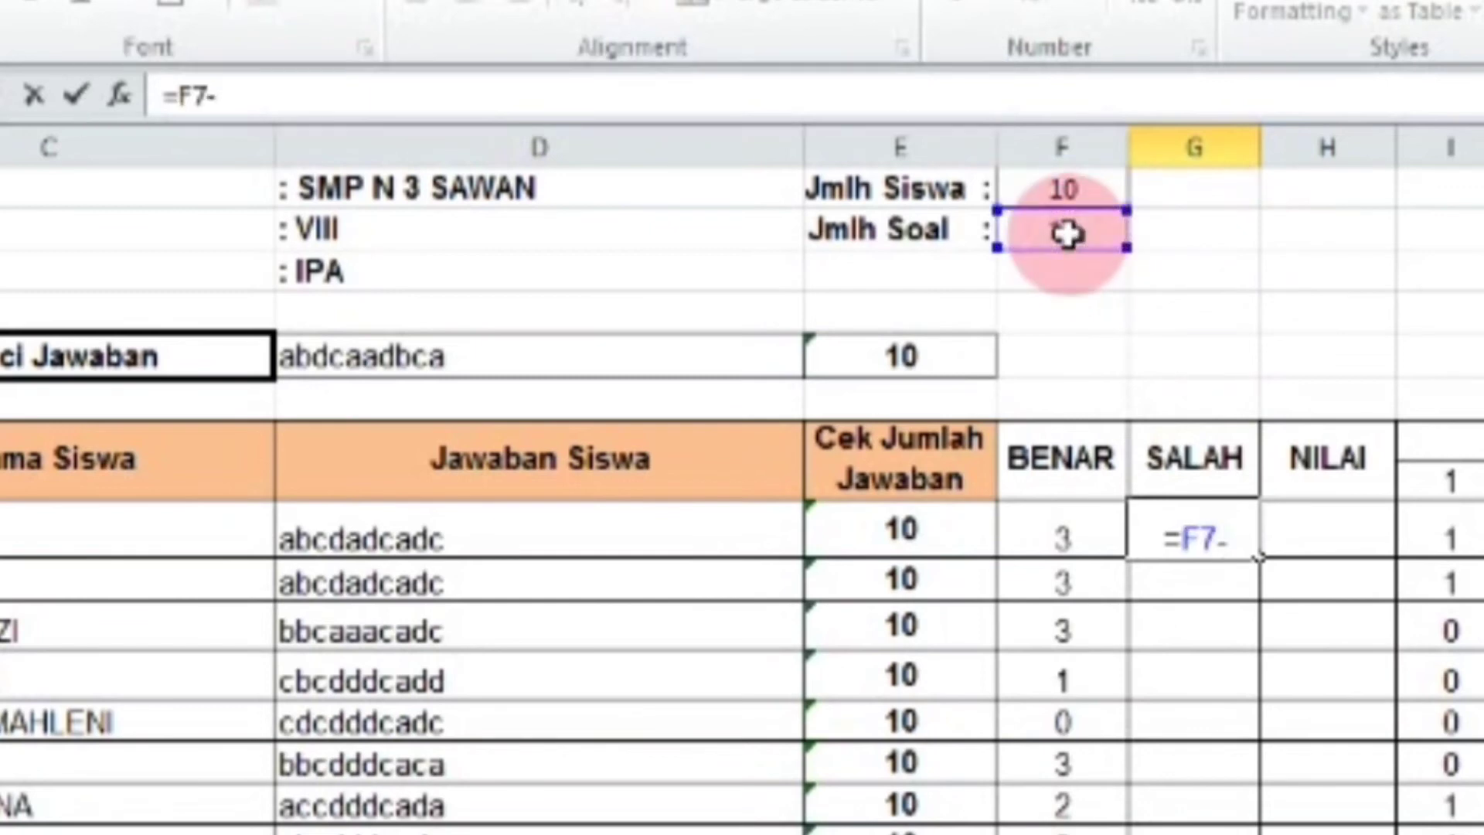
{"action": "left_click", "coordinate": [1074, 534]}
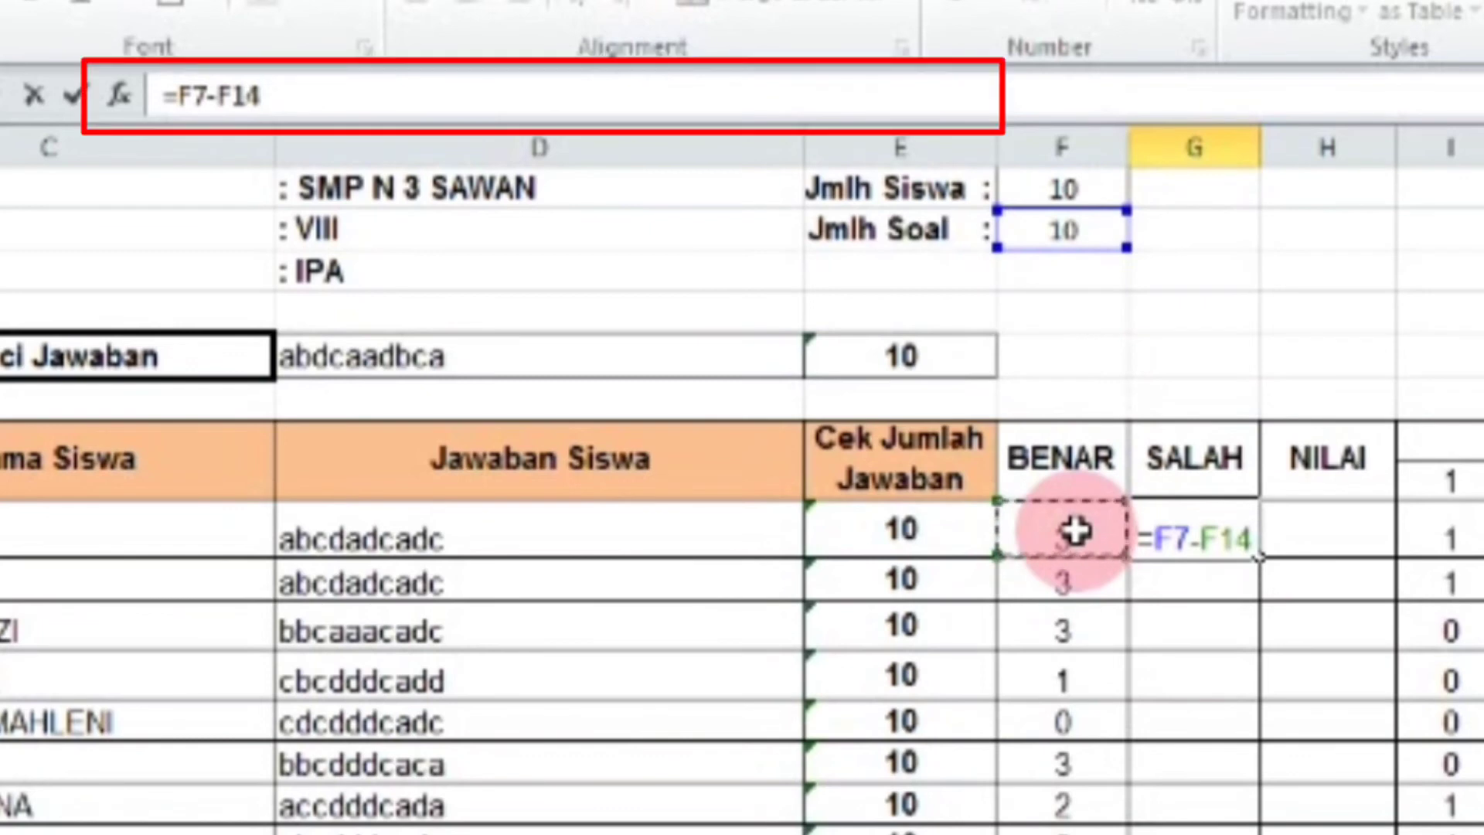
{"action": "key", "text": "Return"}
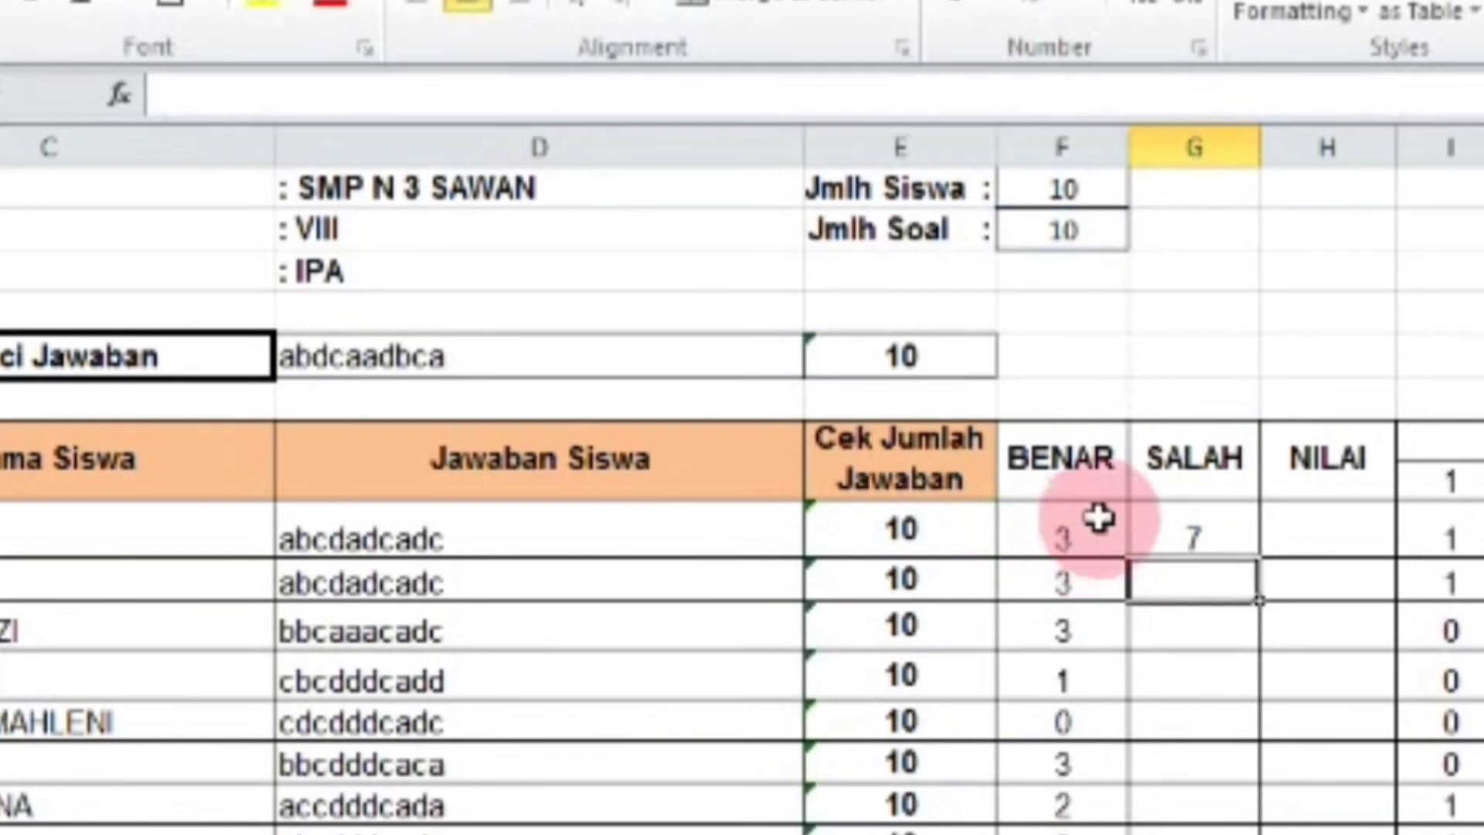
Make the question-count reference in the G14 formula absolute as $F$7 and commit it.
{"action": "left_click", "coordinate": [1202, 531]}
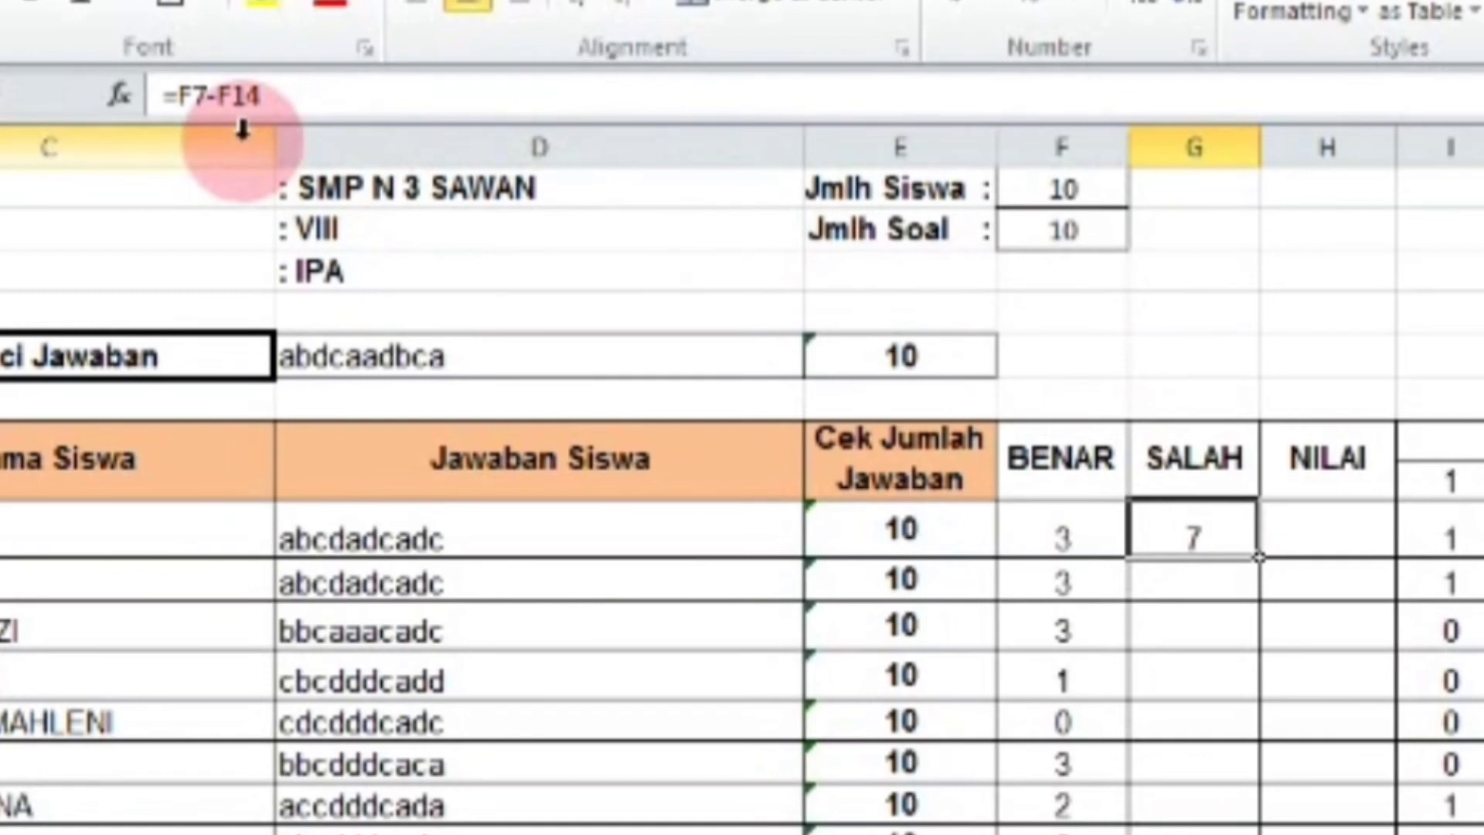
{"action": "left_click", "coordinate": [192, 95]}
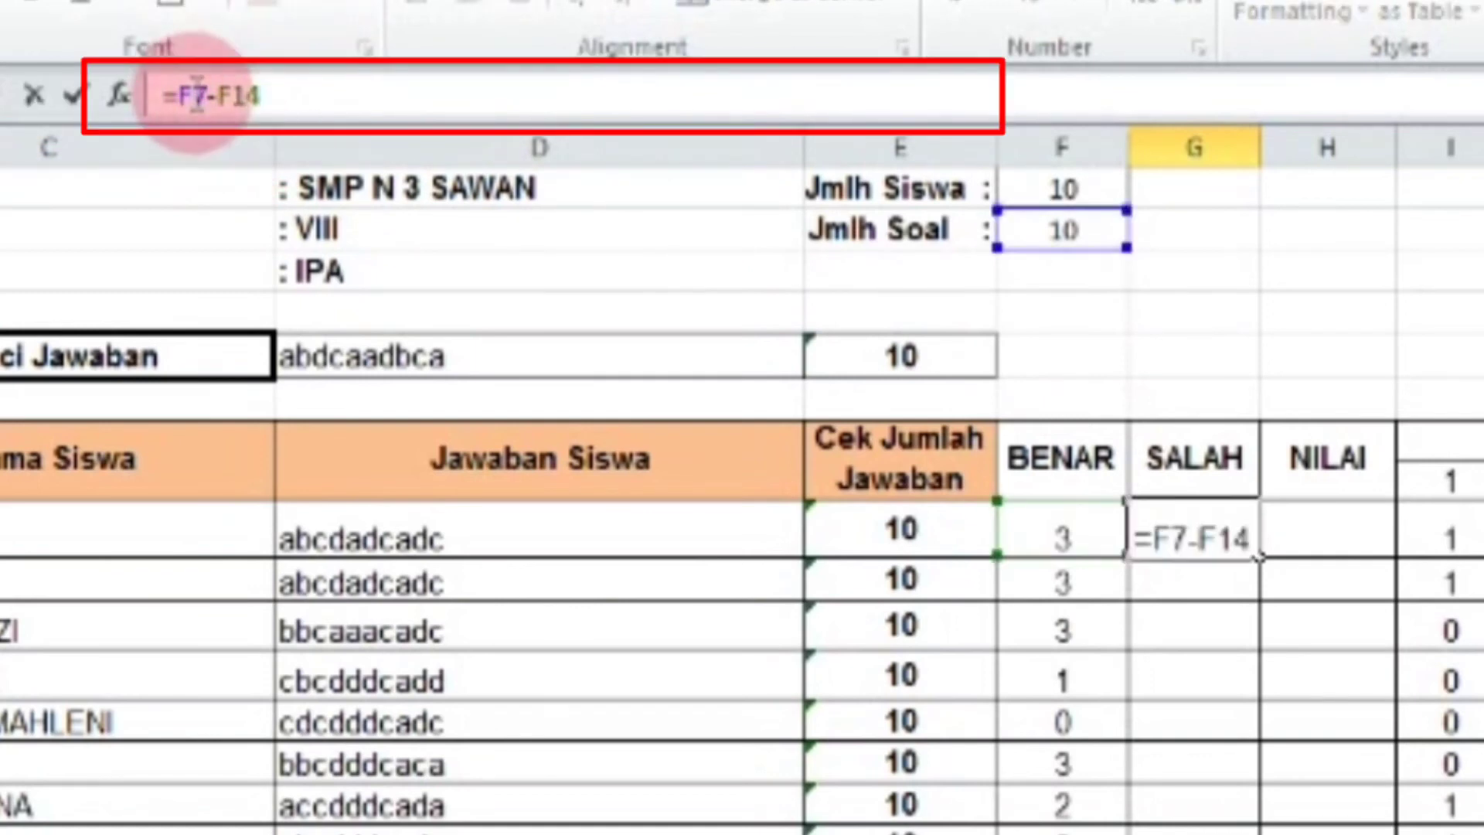
{"action": "type", "text": "$"}
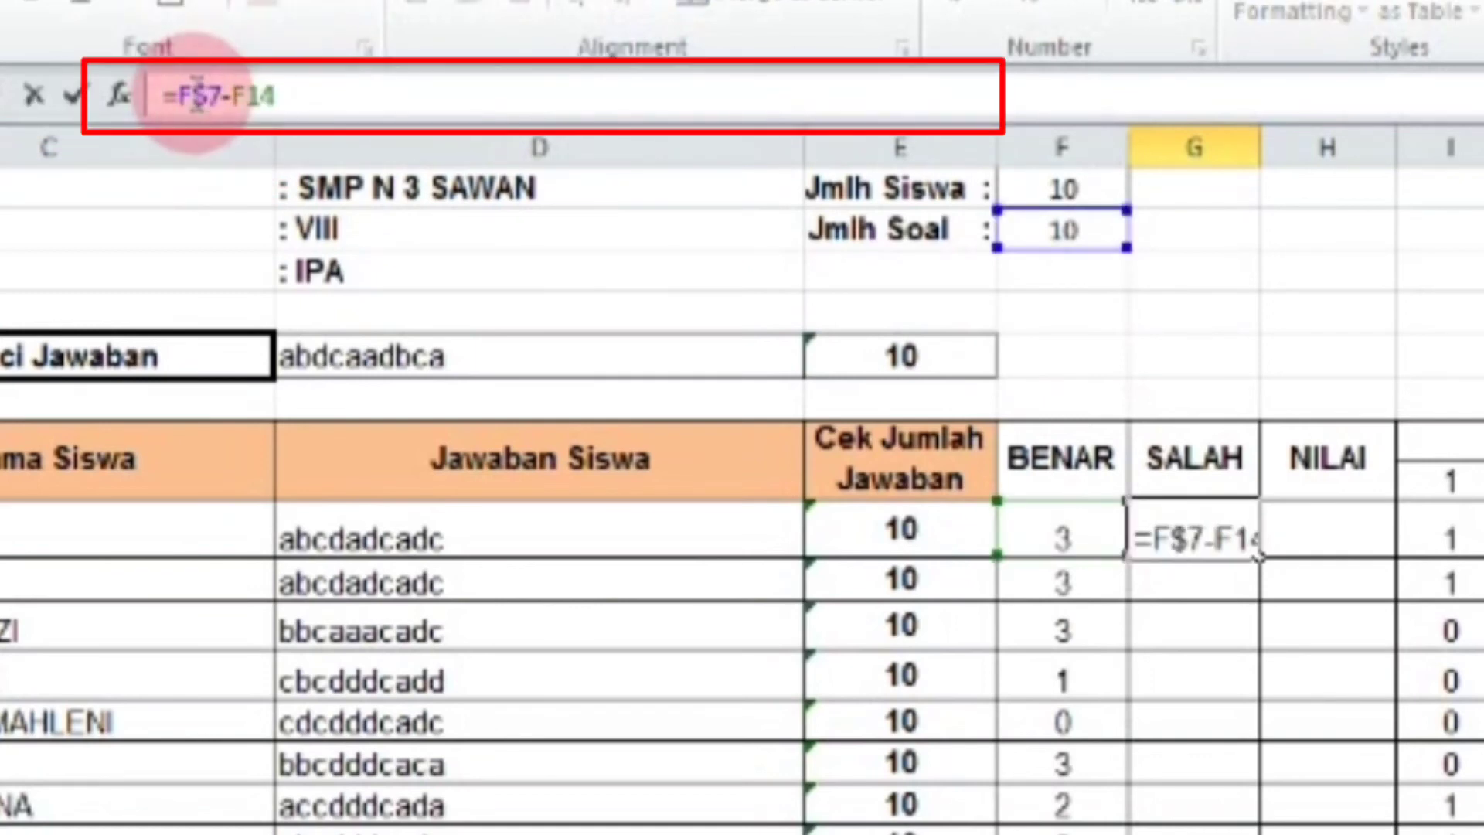
{"action": "left_click", "coordinate": [181, 96]}
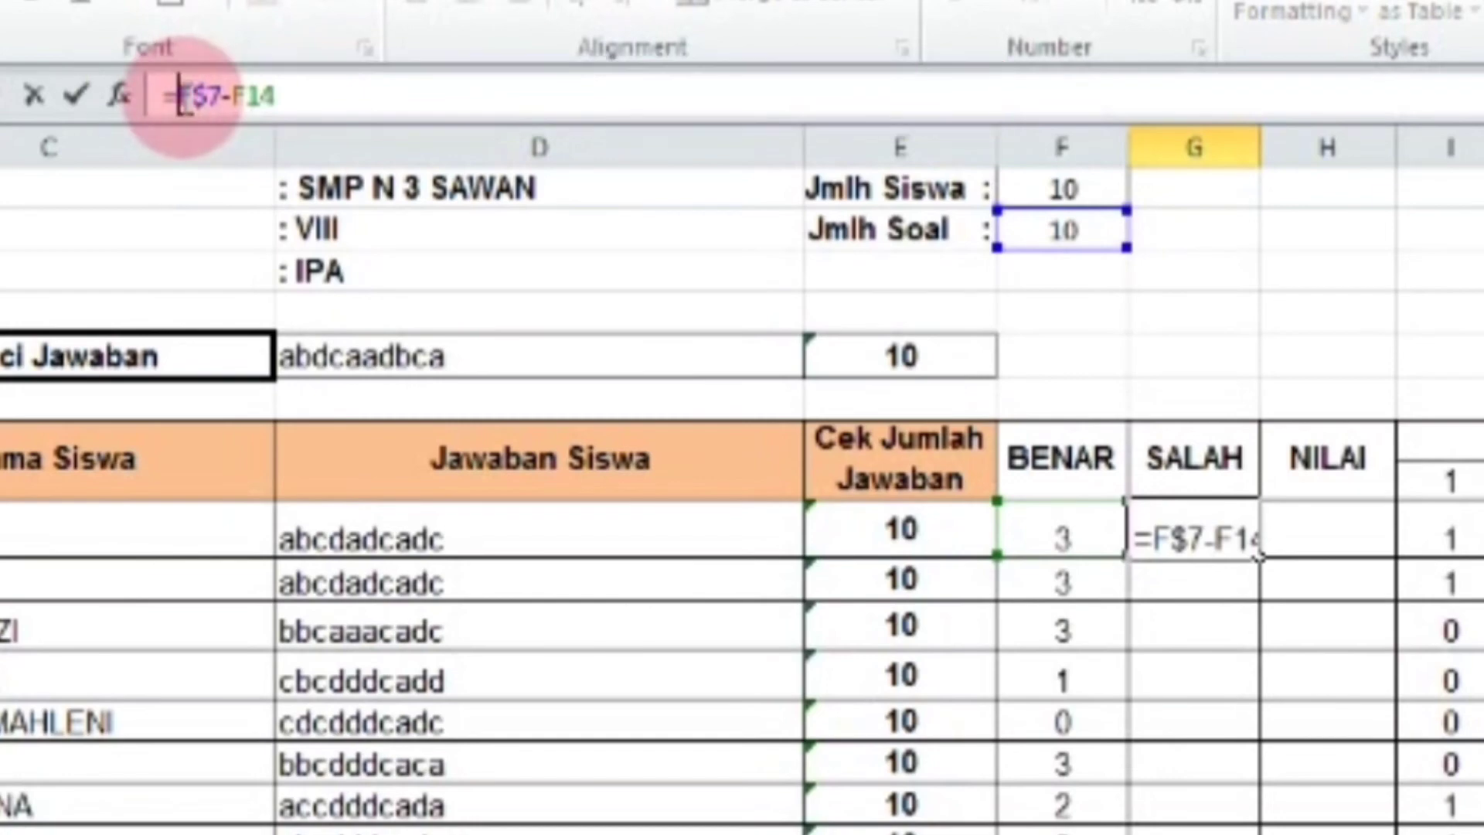
{"action": "type", "text": "$"}
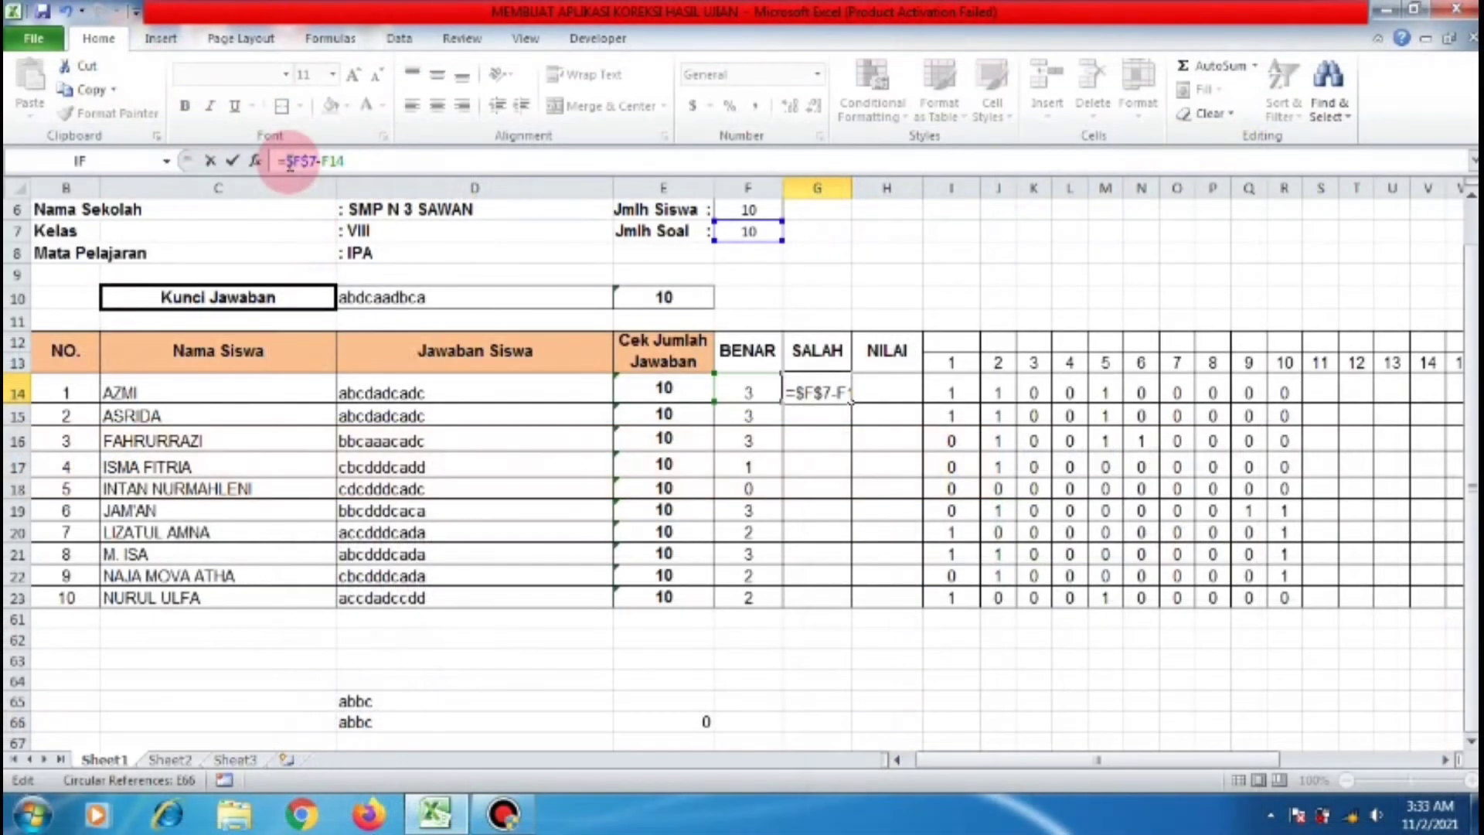
{"action": "key", "text": "Return"}
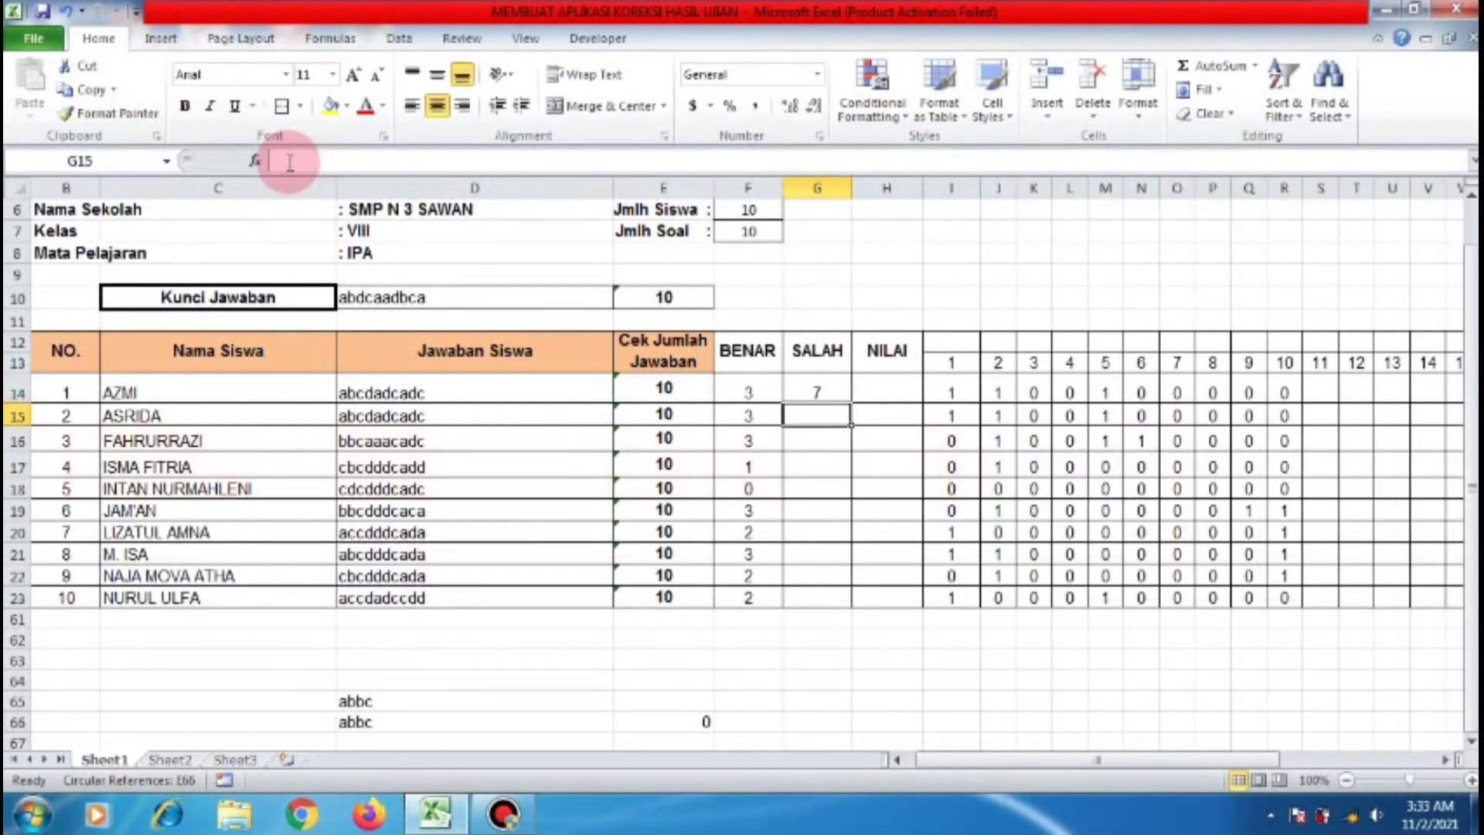
Fill the SALAH formula from G14 down to G22.
{"action": "left_click", "coordinate": [820, 390]}
{"action": "left_click_drag", "start_coordinate": [854, 401], "coordinate": [855, 599]}
{"action": "left_click", "coordinate": [934, 639]}
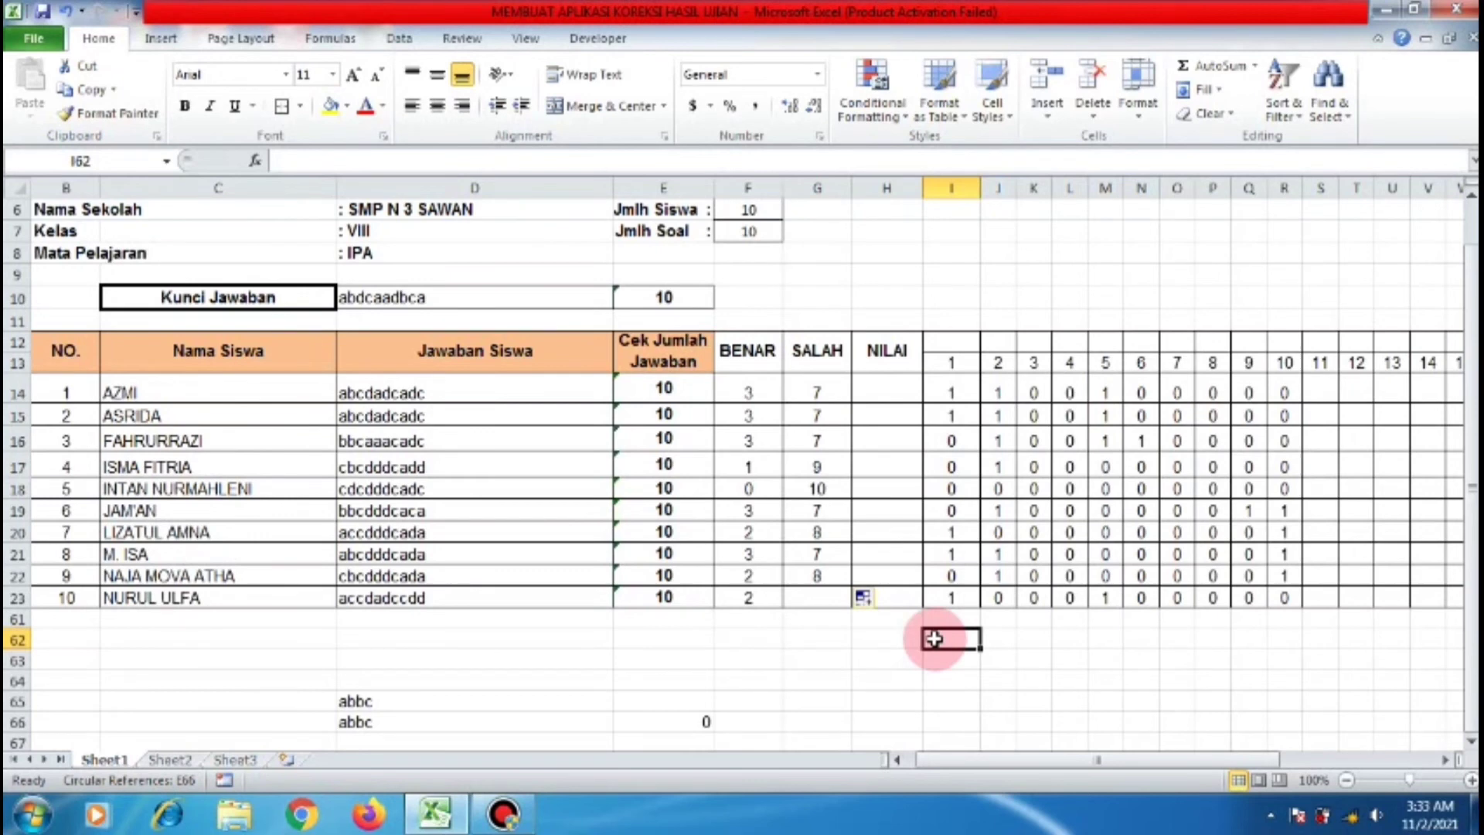
Calculate the first student's grade in NILAI cell H14 with the formula =F14/F7*100.
{"action": "left_click", "coordinate": [896, 387]}
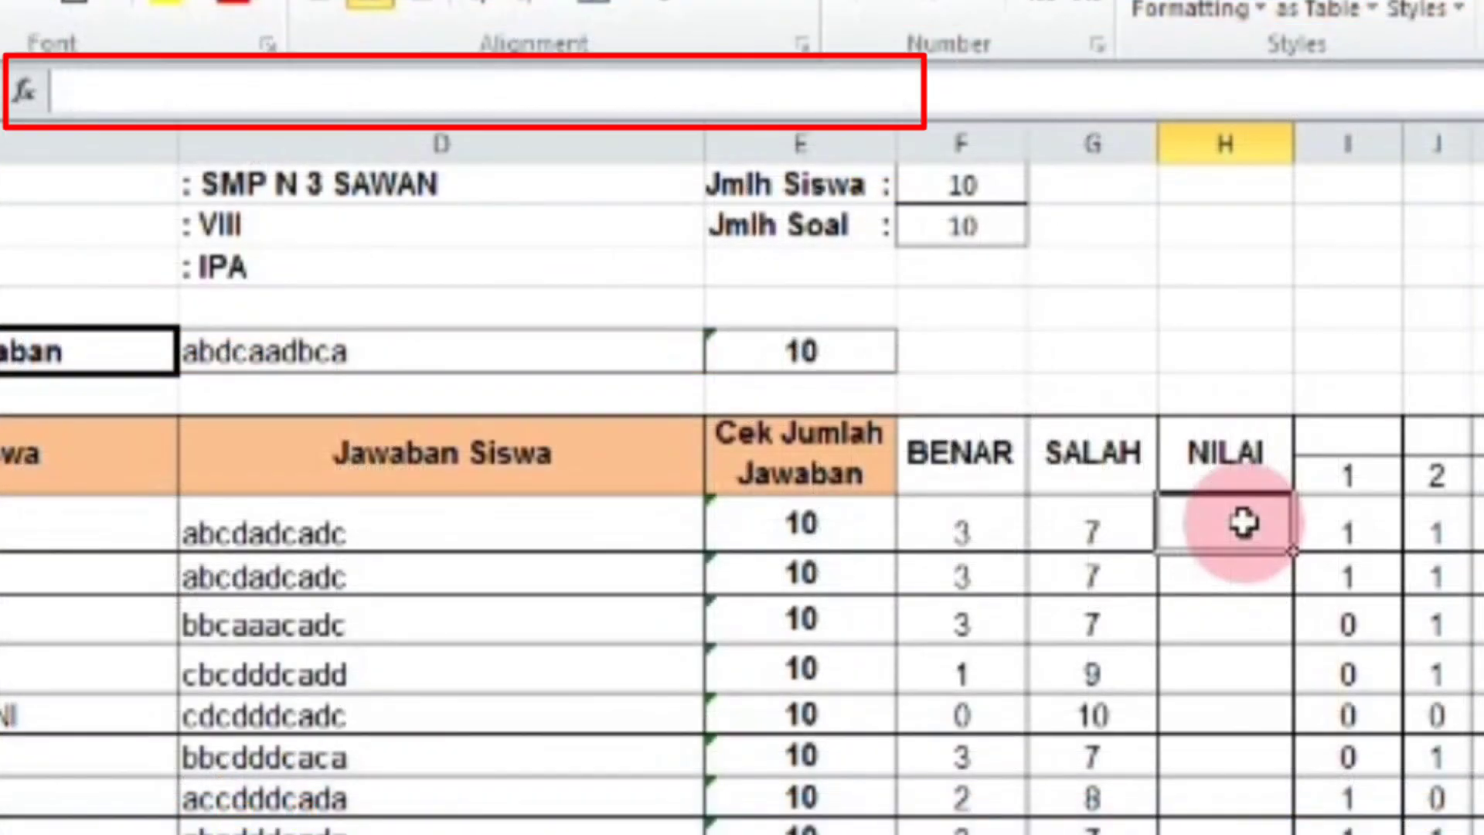
{"action": "type", "text": "="}
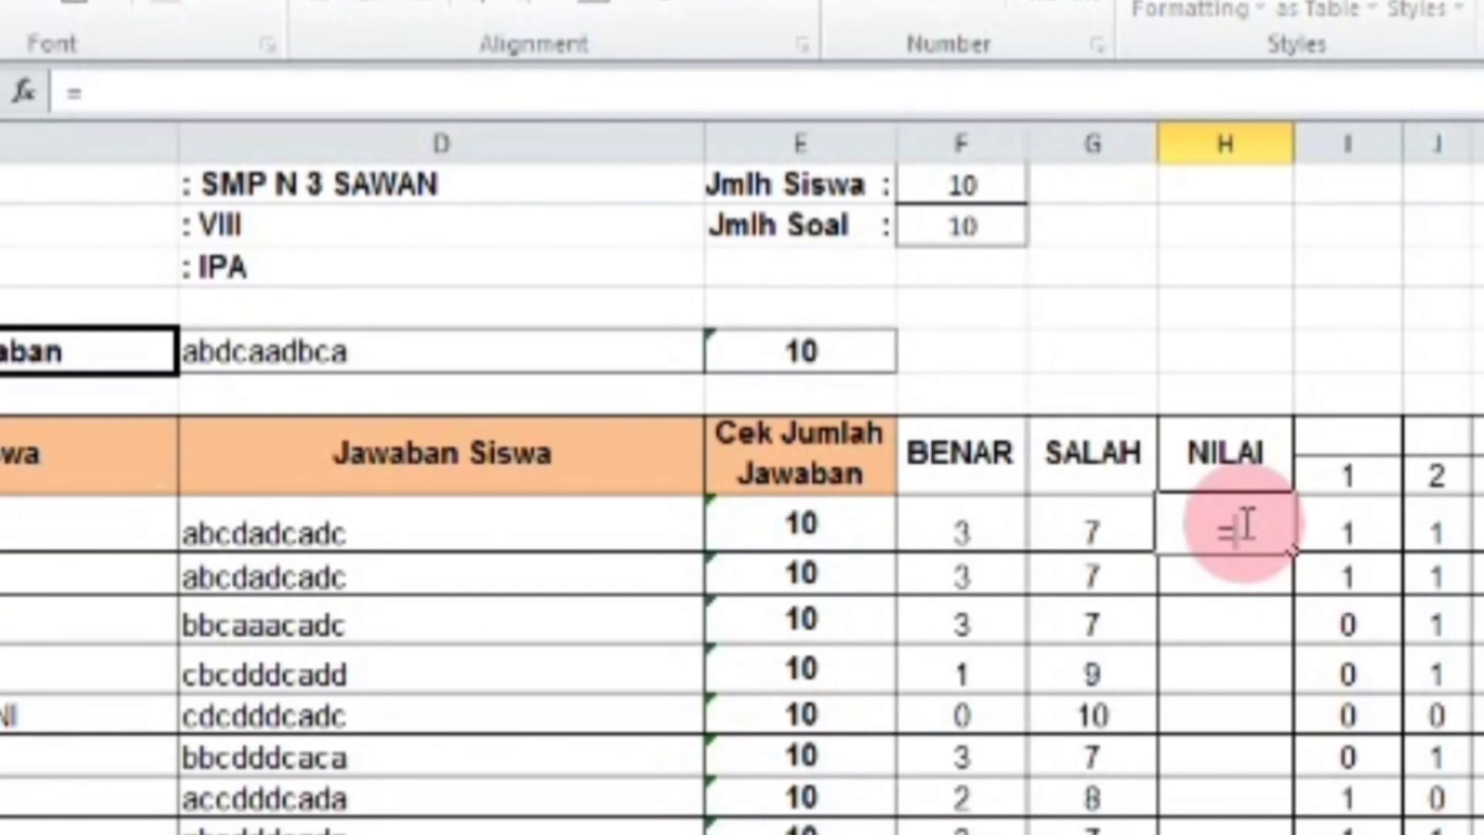
{"action": "left_click", "coordinate": [952, 516]}
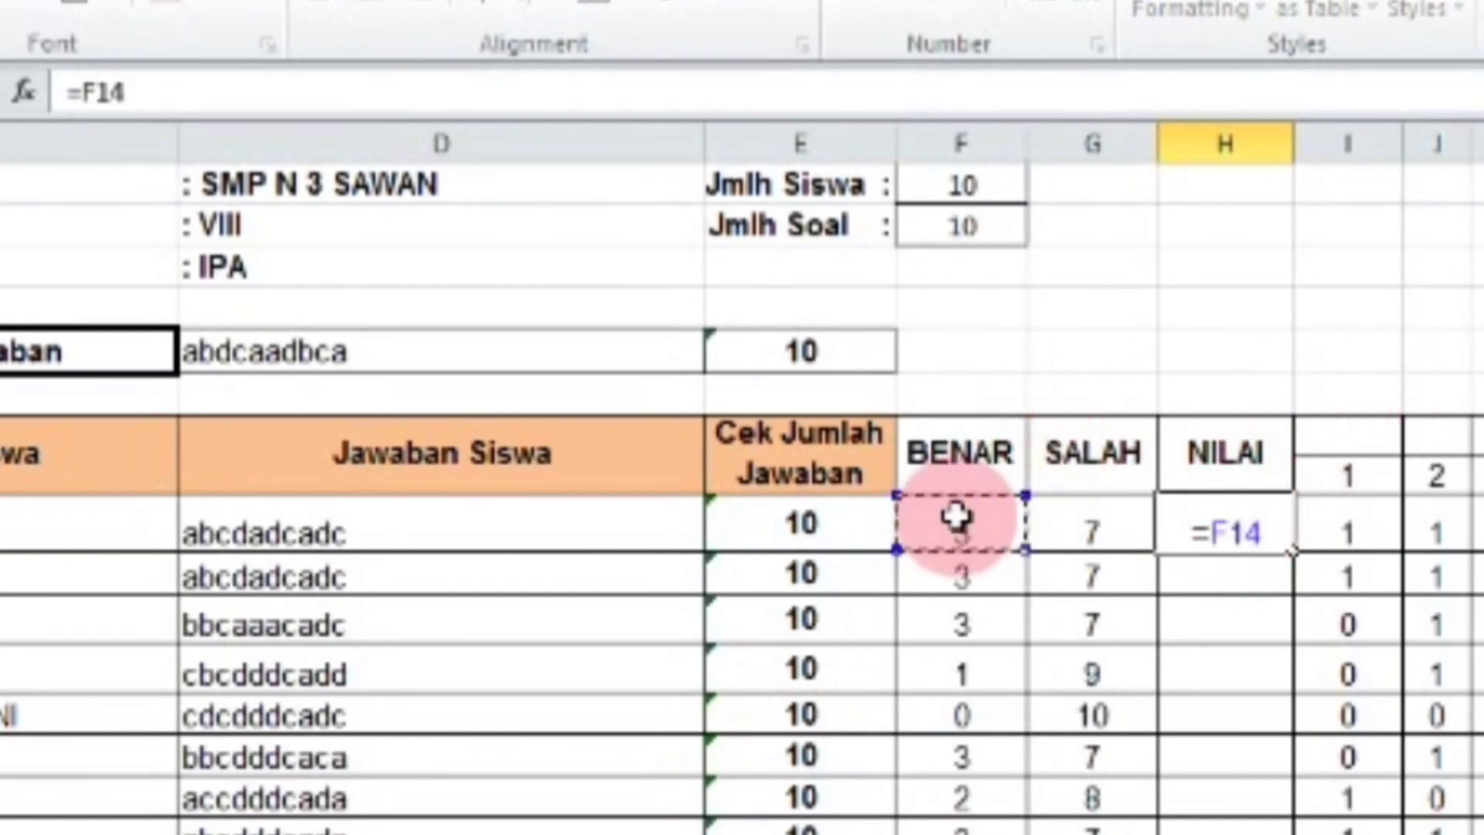
{"action": "type", "text": "/"}
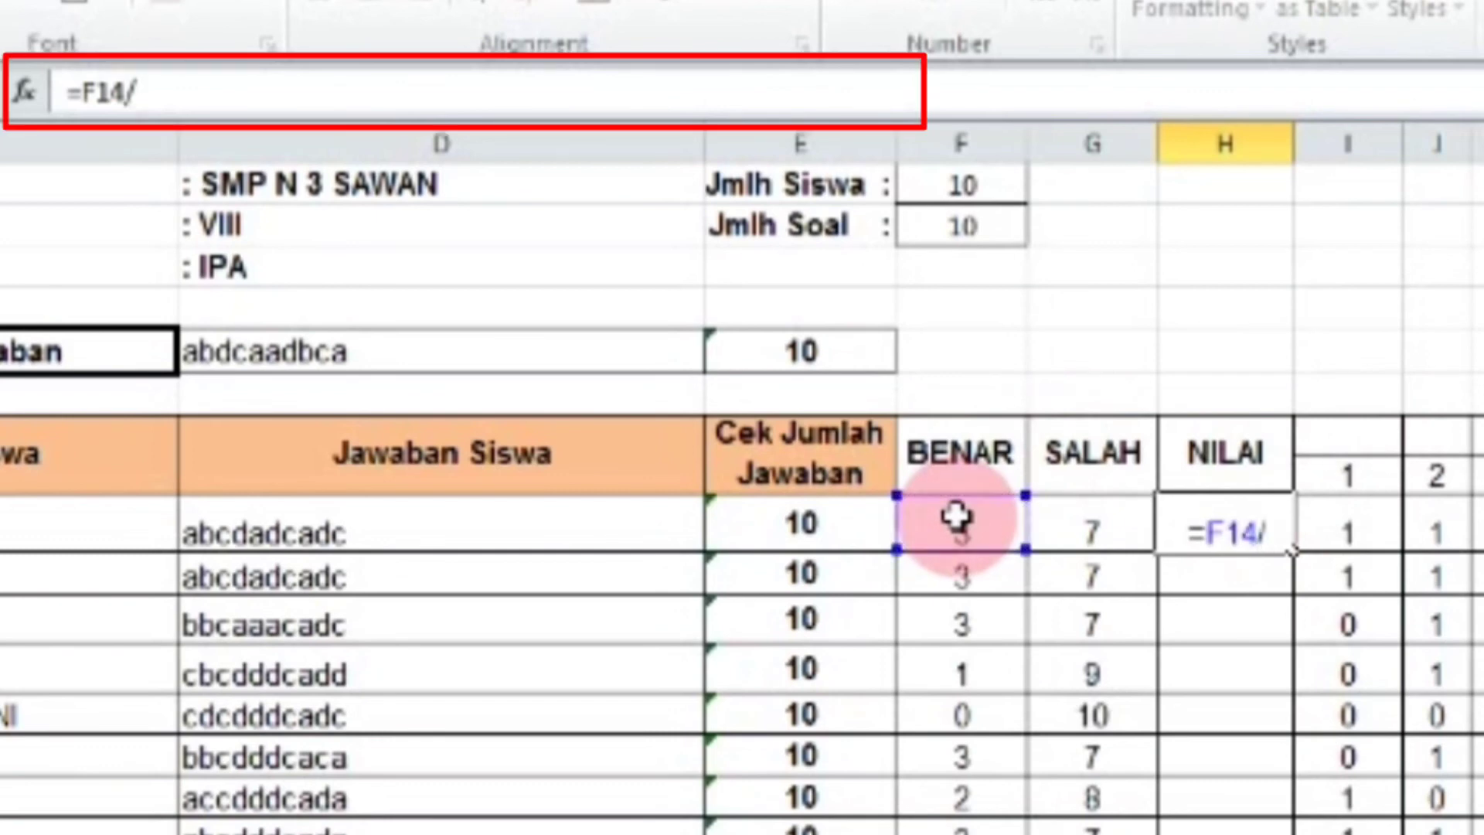
{"action": "left_click", "coordinate": [991, 227]}
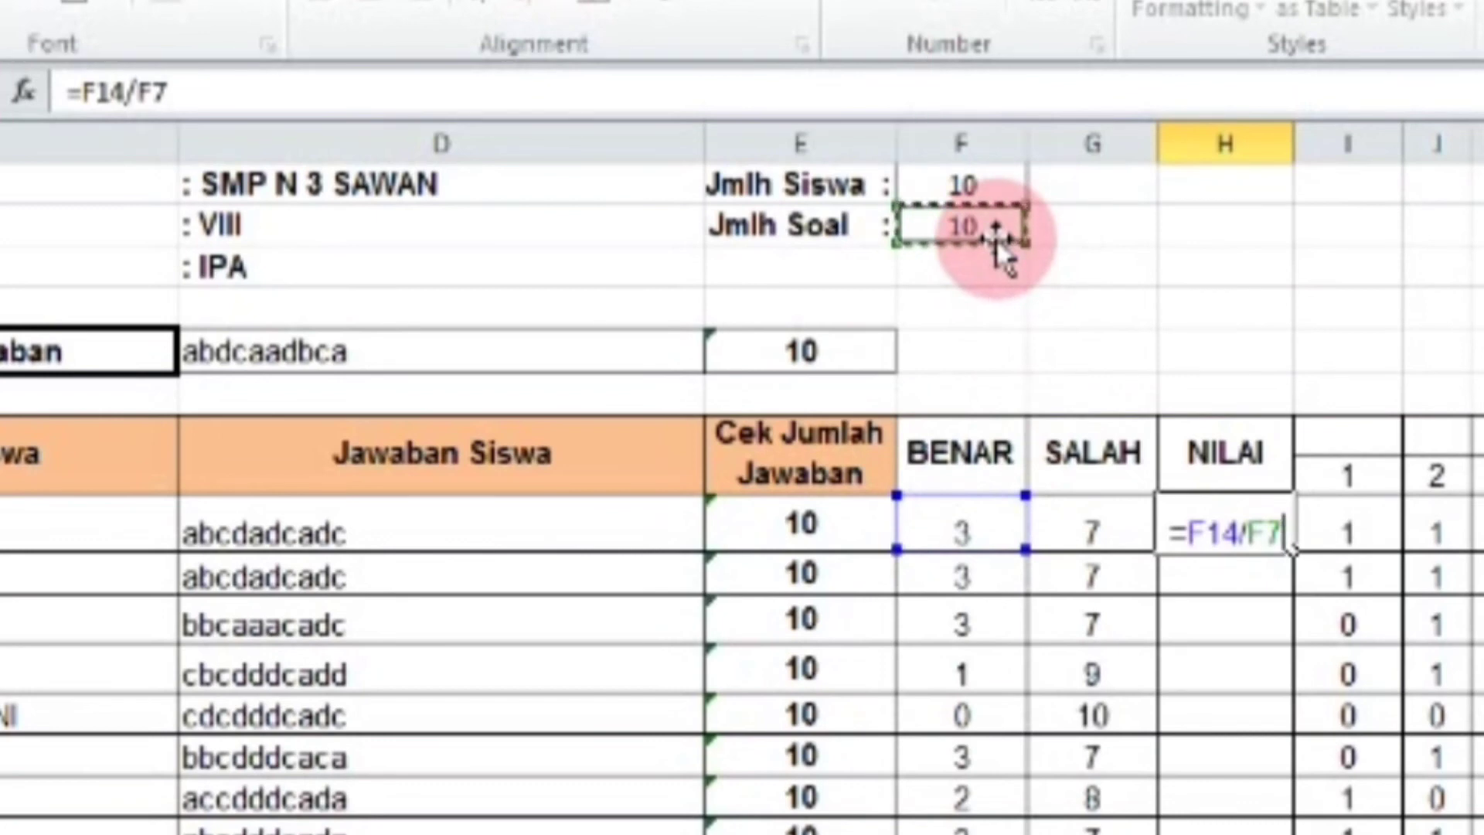
{"action": "type", "text": "*100"}
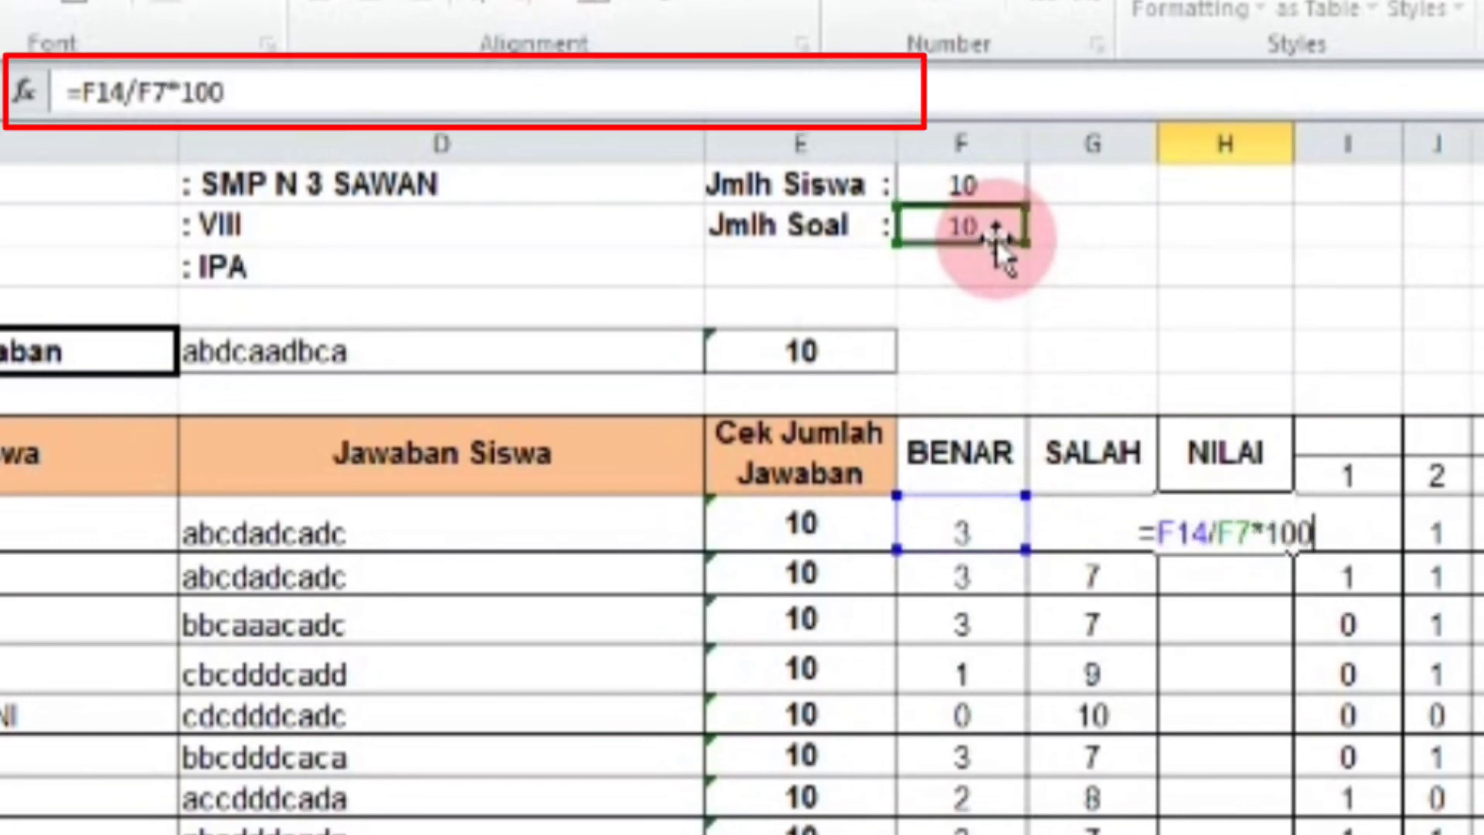
{"action": "key", "text": "Return"}
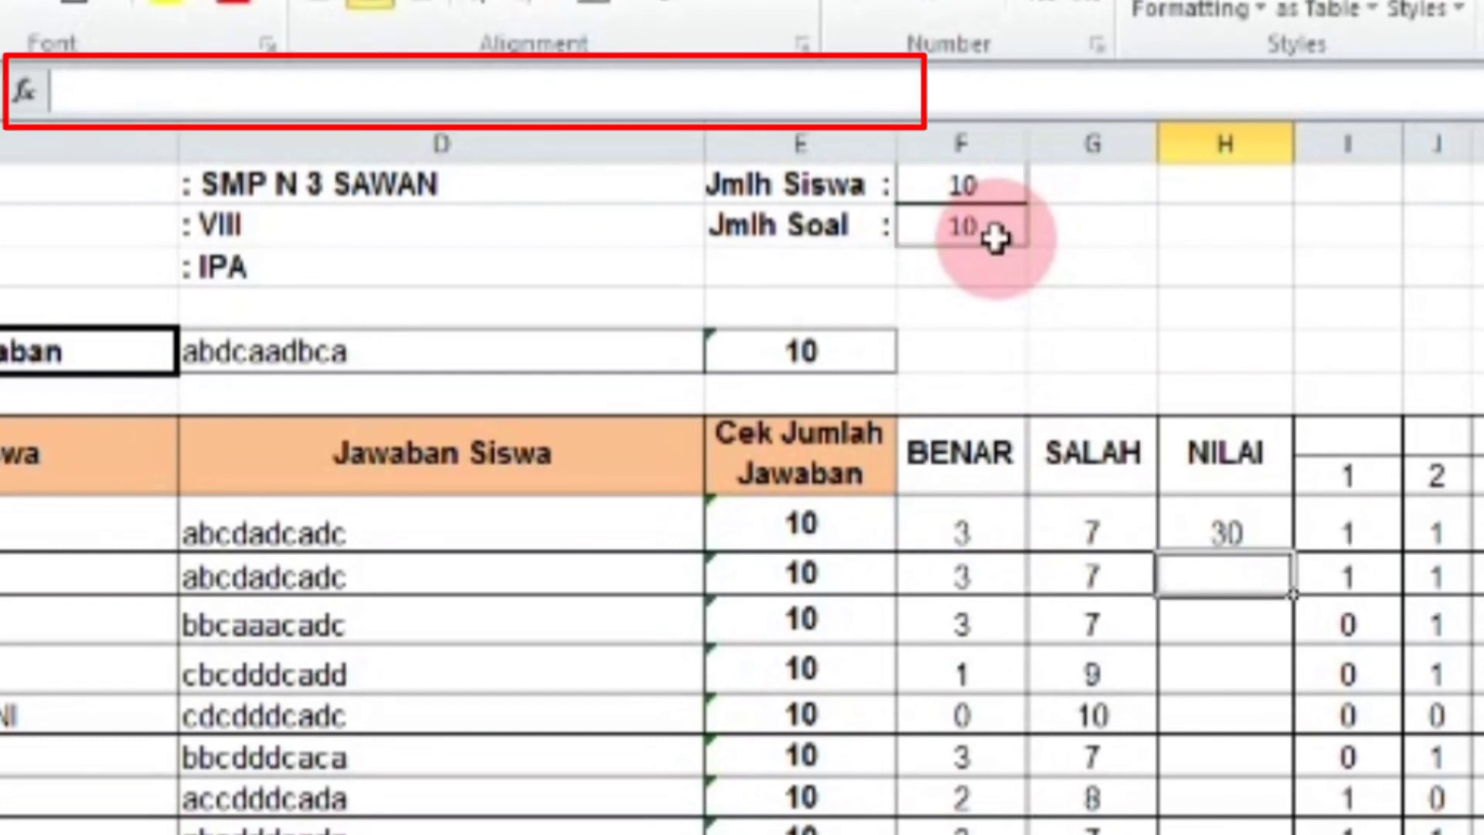
Make the question-count reference in the H14 formula absolute as $F$7 and commit it.
{"action": "left_click", "coordinate": [1227, 535]}
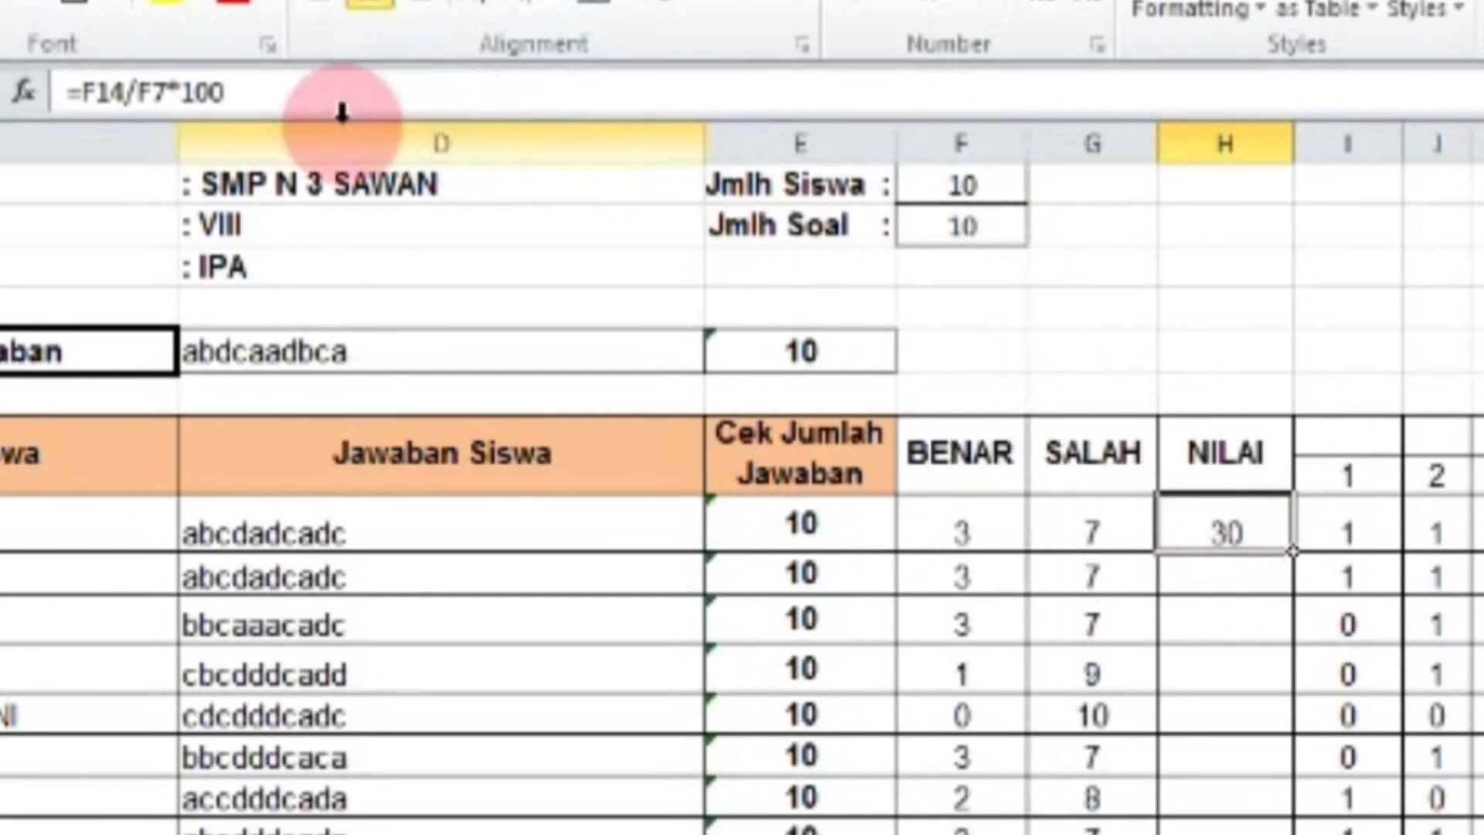
{"action": "left_click", "coordinate": [155, 92]}
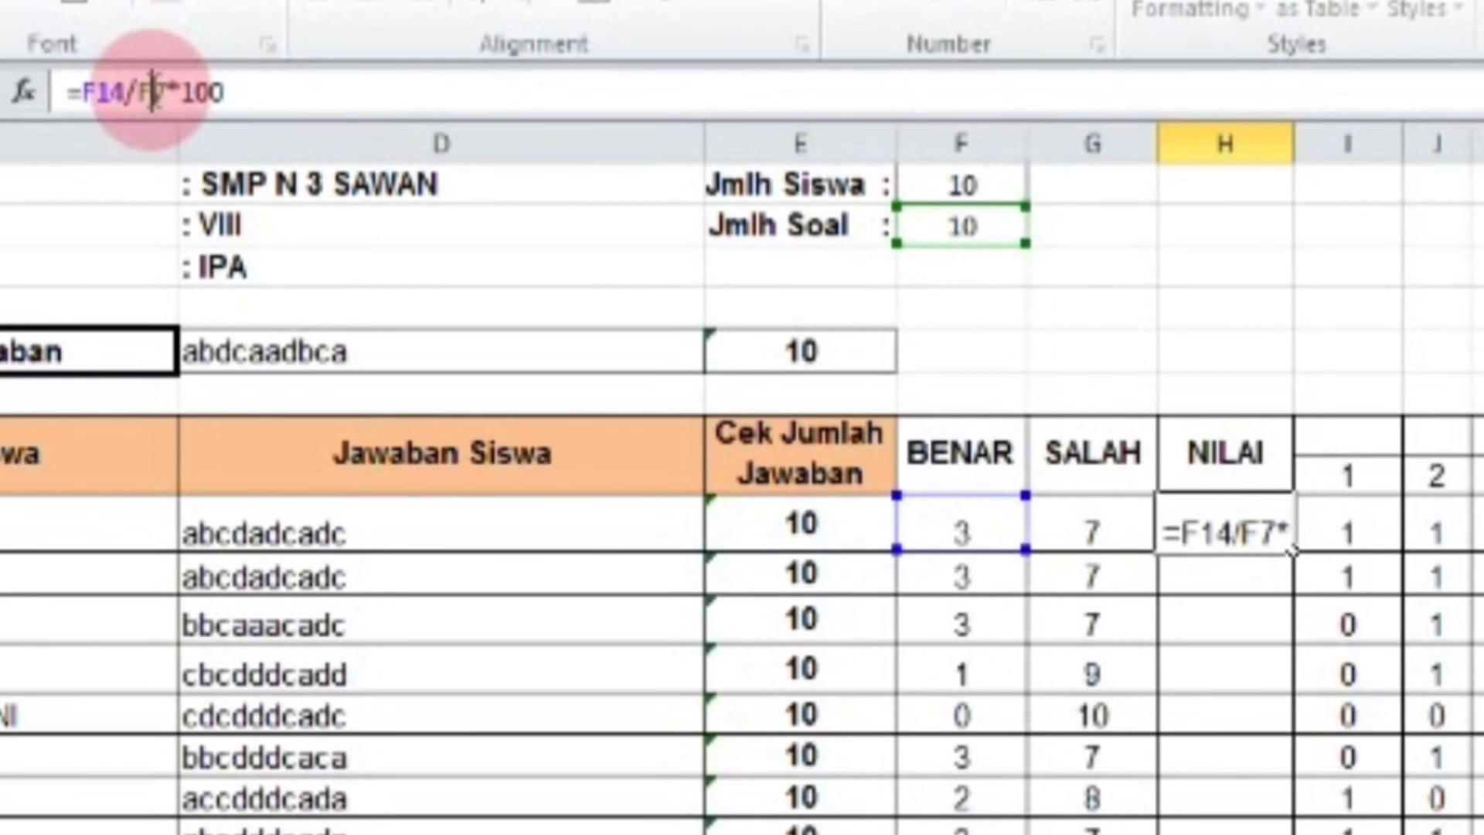
{"action": "type", "text": "$"}
{"action": "left_click", "coordinate": [140, 92]}
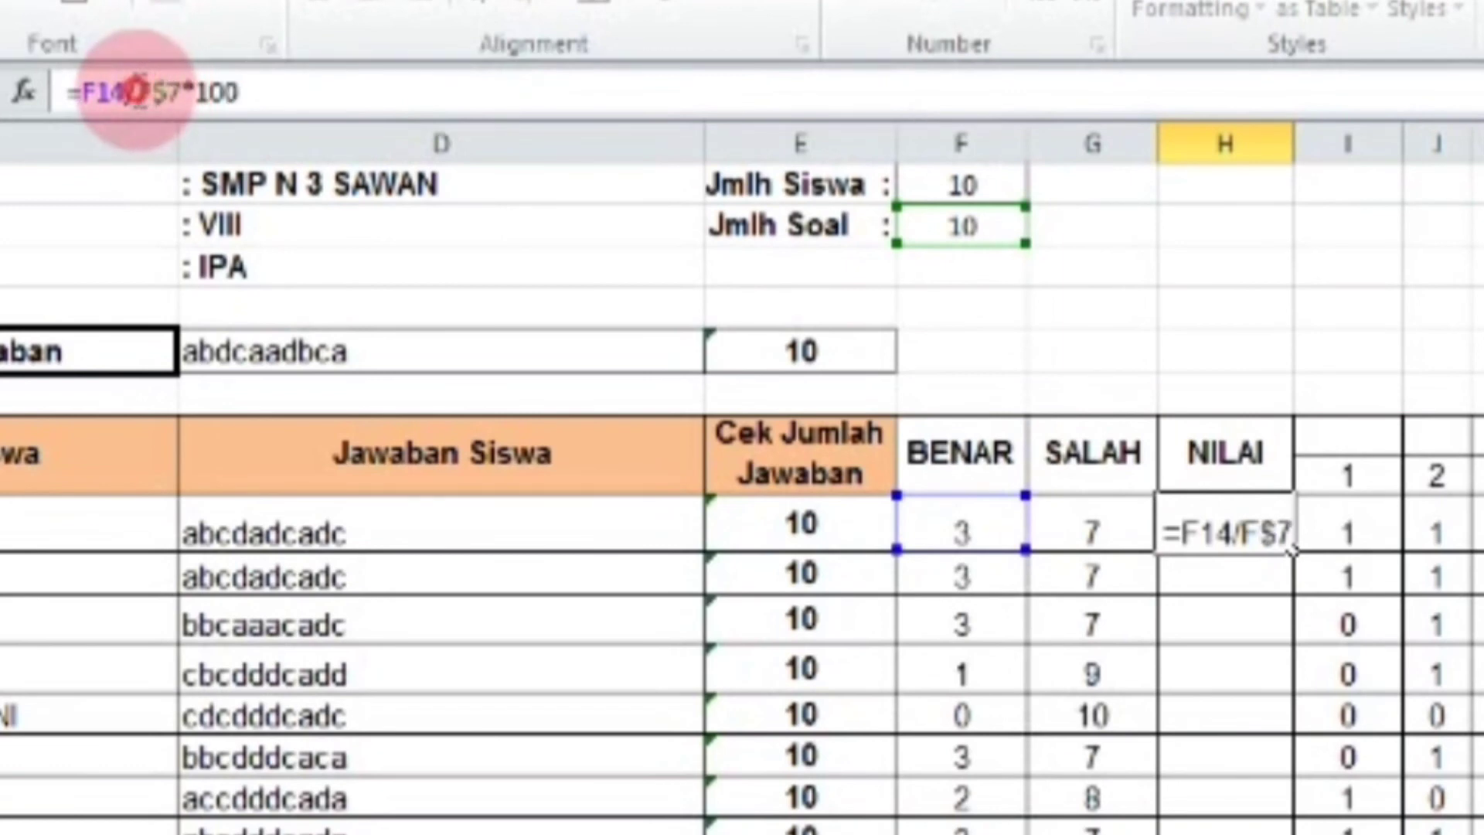
{"action": "type", "text": "$"}
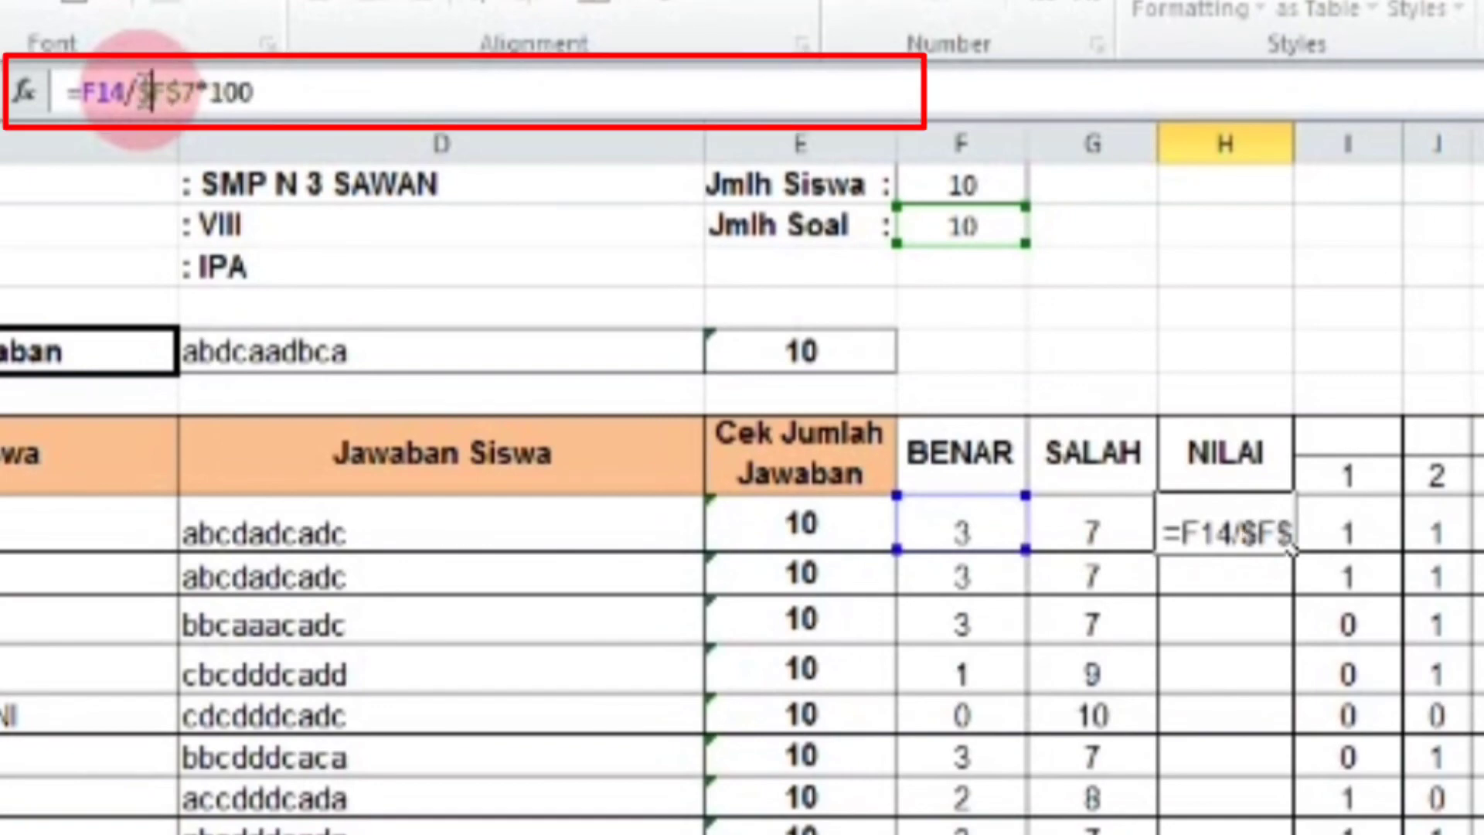
{"action": "key", "text": "Return"}
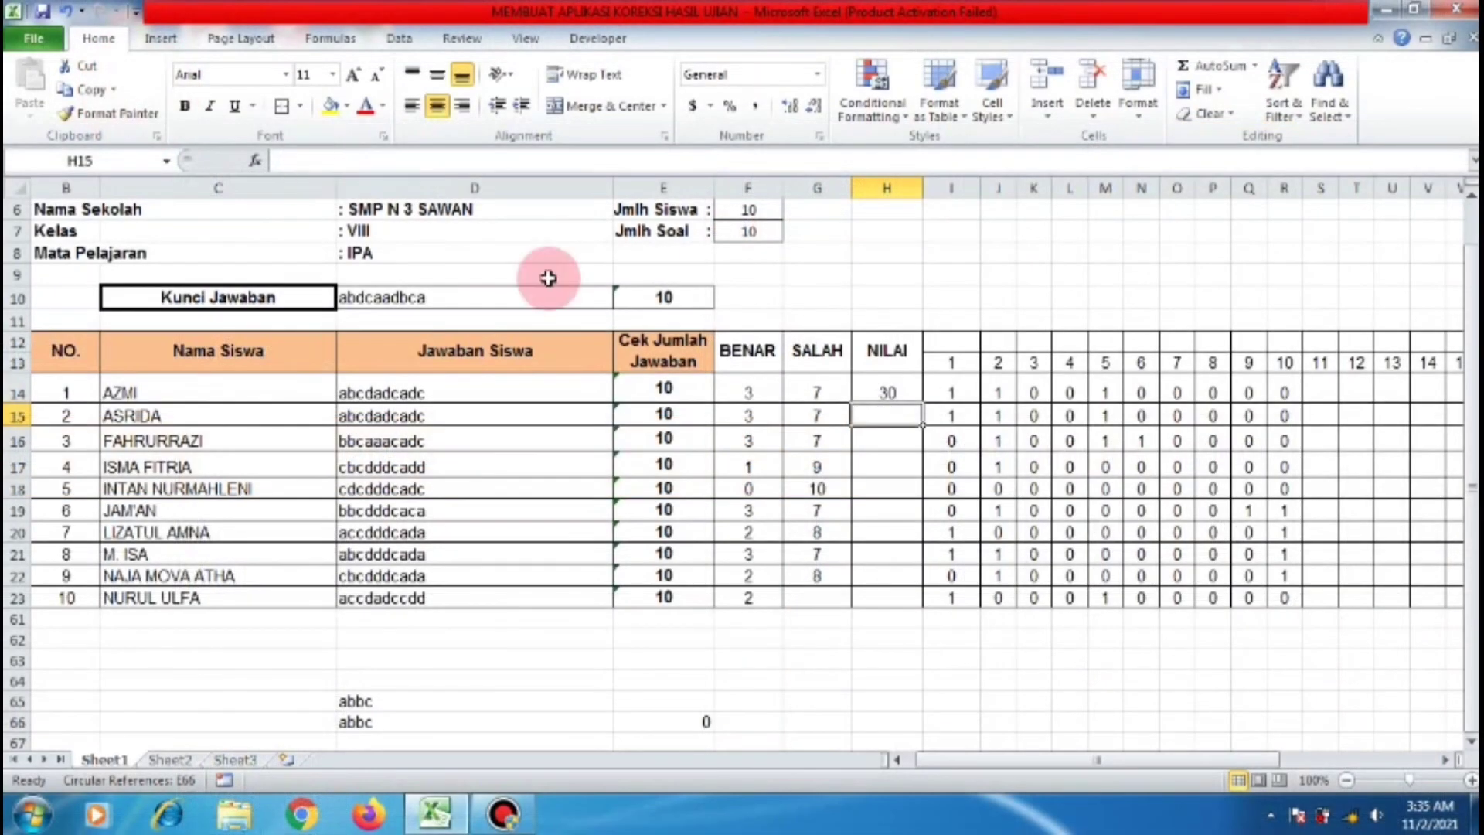
Fill the NILAI formula from H14 down to H23 and extend the SALAH formula to the last student in G23.
{"action": "left_click", "coordinate": [886, 390]}
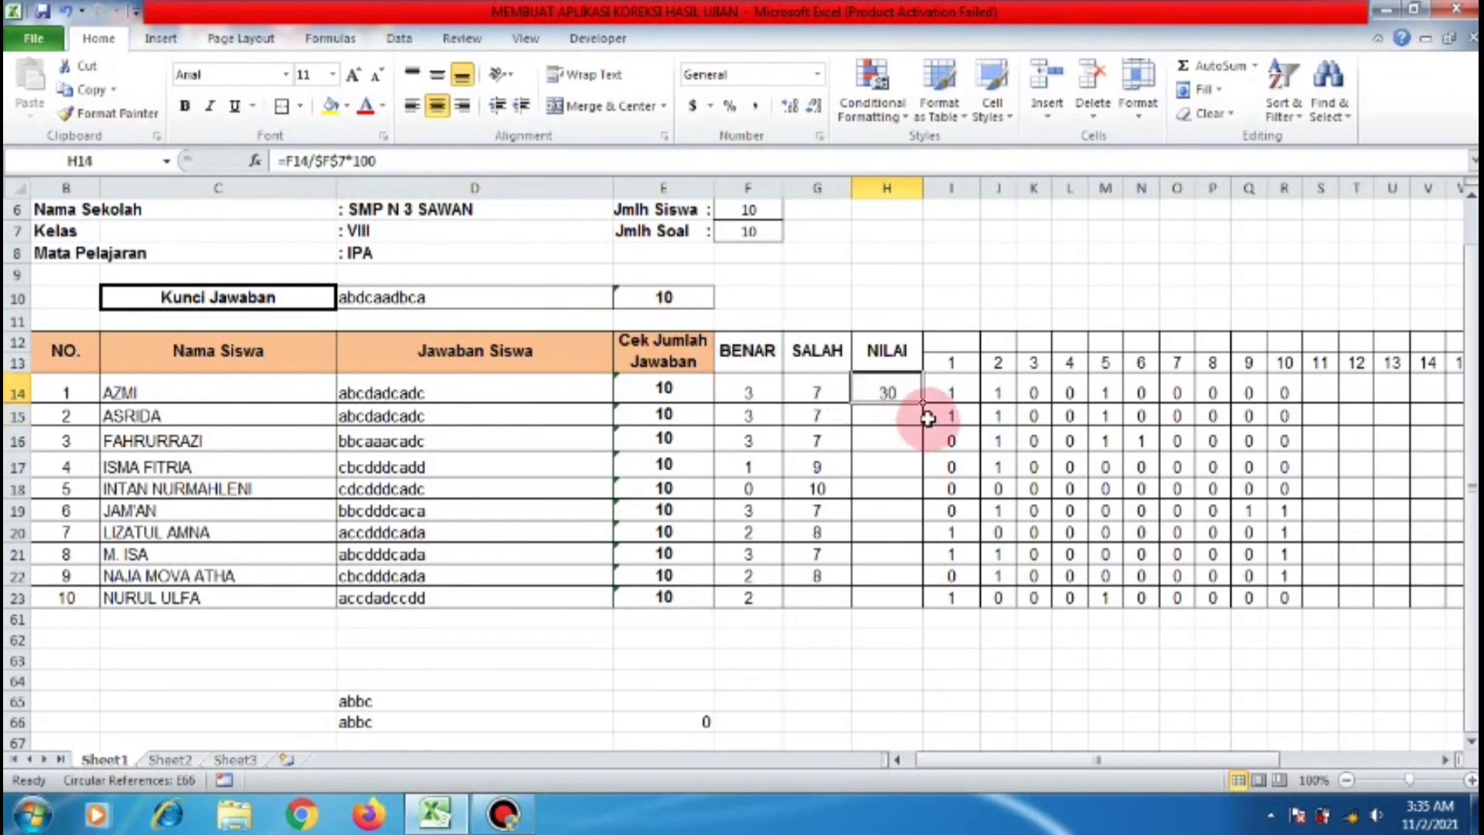
{"action": "left_click_drag", "start_coordinate": [922, 401], "coordinate": [901, 601]}
{"action": "left_click", "coordinate": [836, 641]}
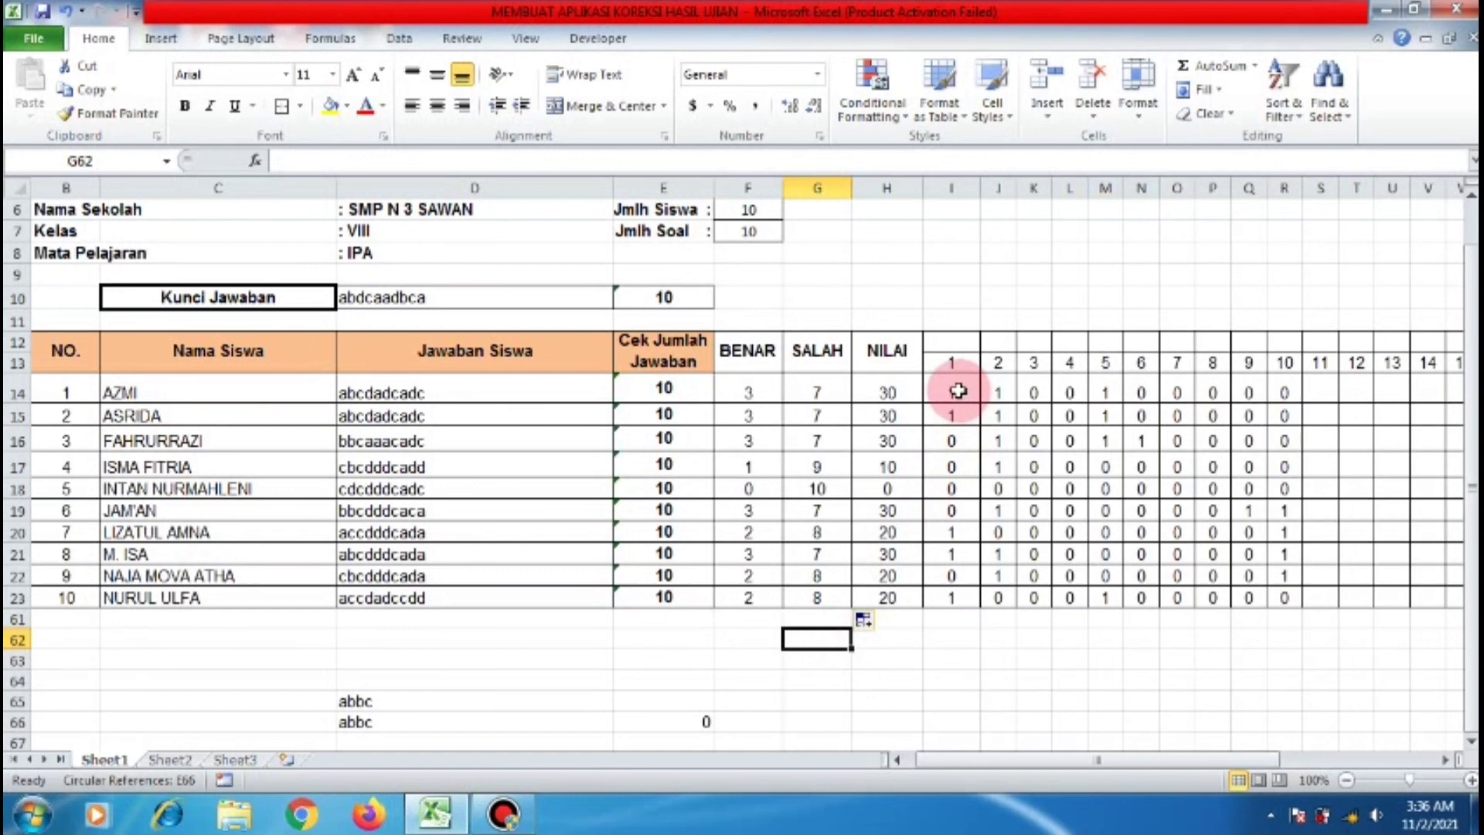
Hide the per-question scoring columns I through BF, which hold questions 1 to 50.
{"action": "left_click", "coordinate": [959, 392]}
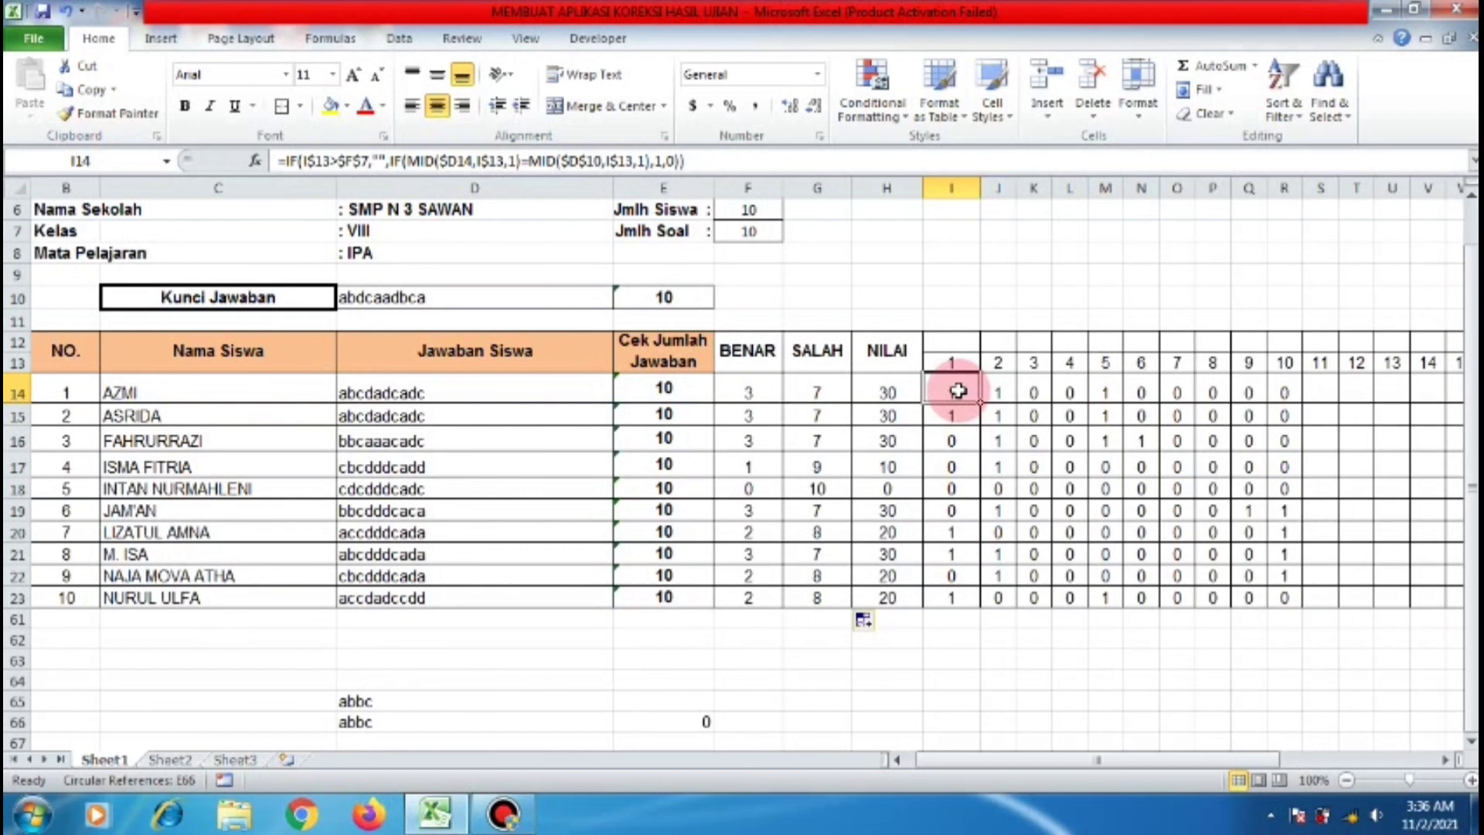
{"action": "left_click_drag", "start_coordinate": [959, 391], "coordinate": [1446, 391]}
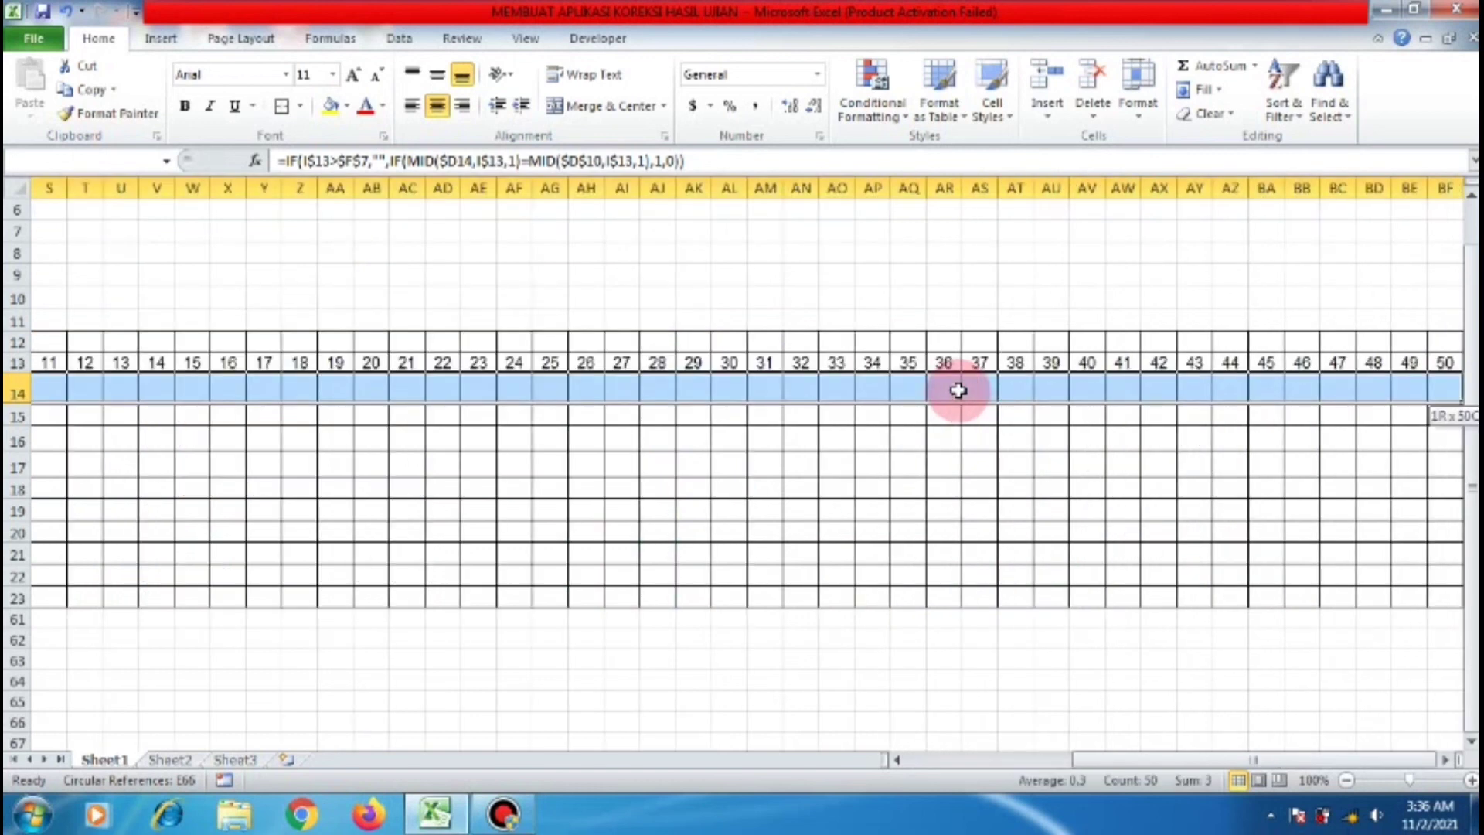
{"action": "left_click_drag", "start_coordinate": [959, 391], "coordinate": [958, 391]}
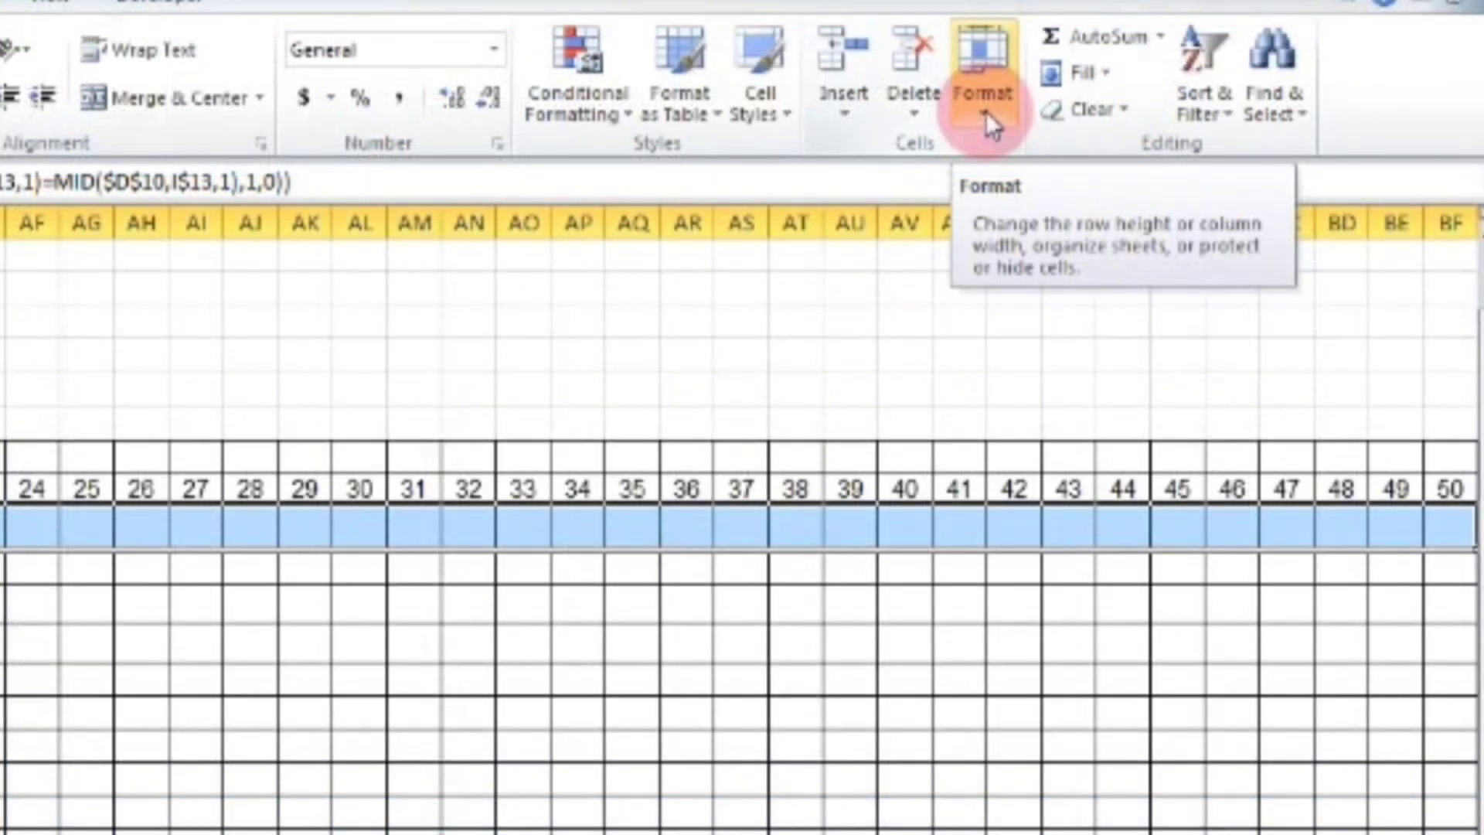
{"action": "left_click", "coordinate": [986, 111]}
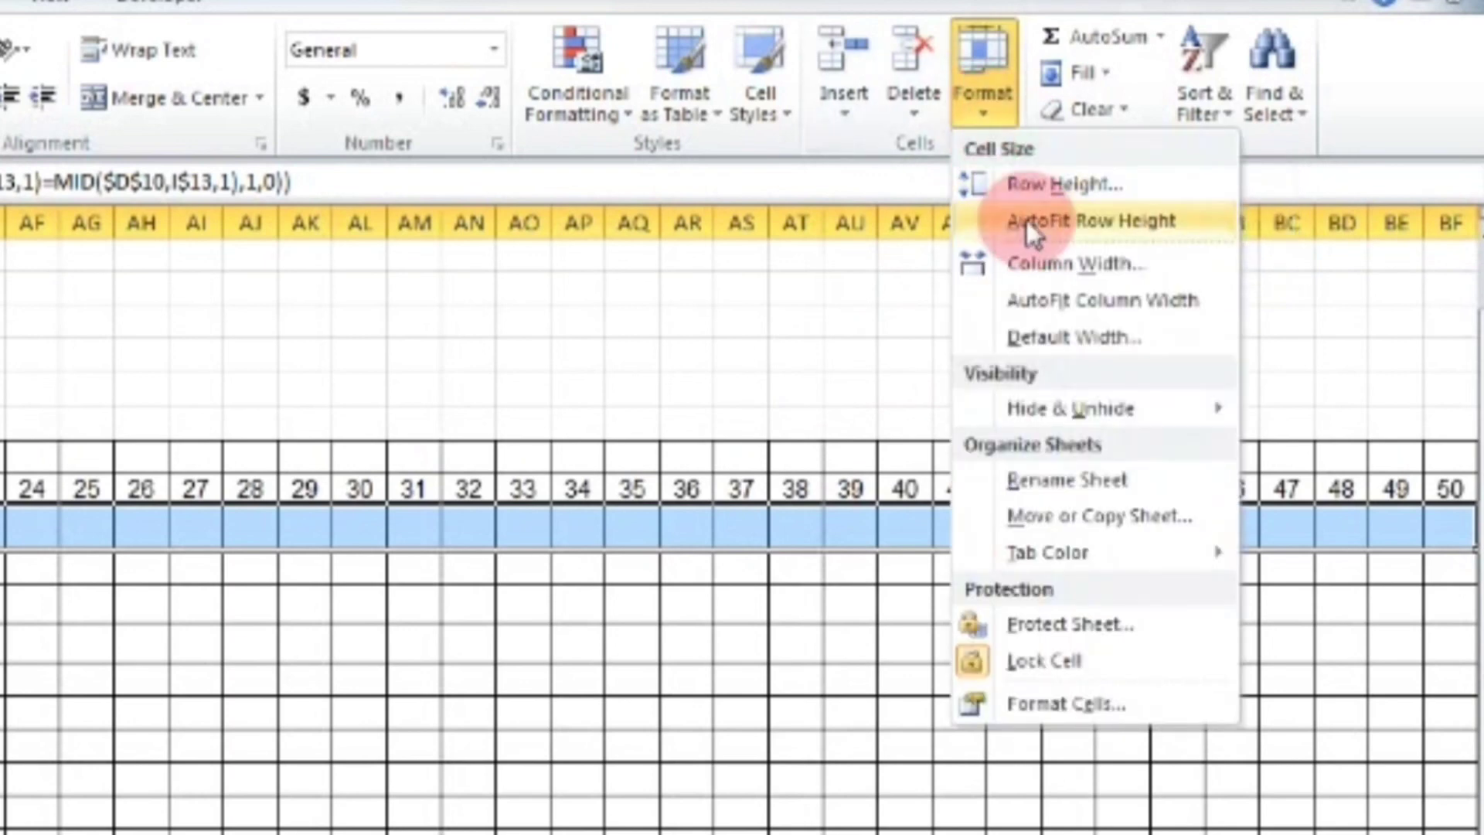
{"action": "mouse_move", "coordinate": [1067, 410]}
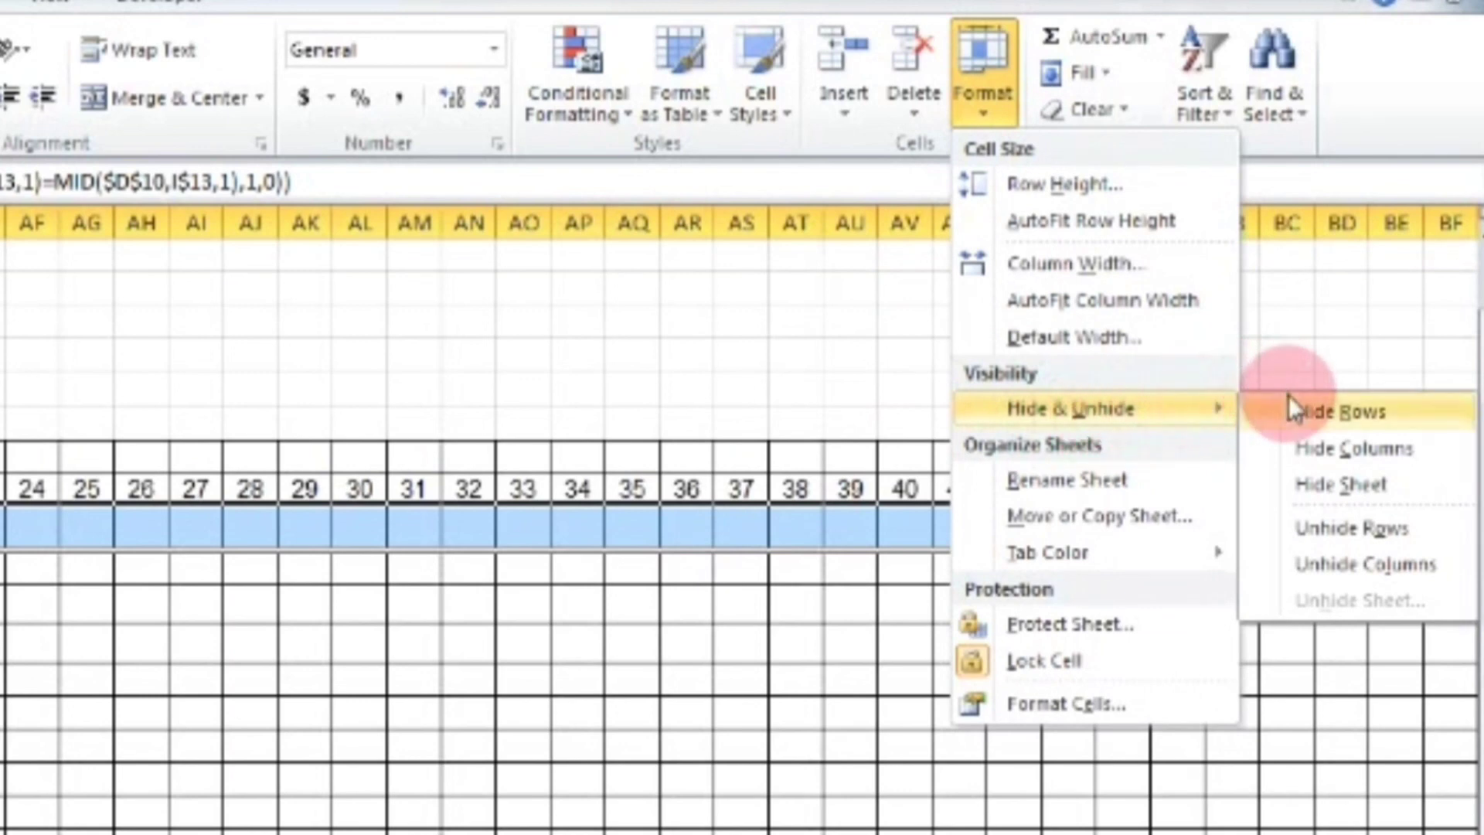
{"action": "left_click", "coordinate": [1344, 452]}
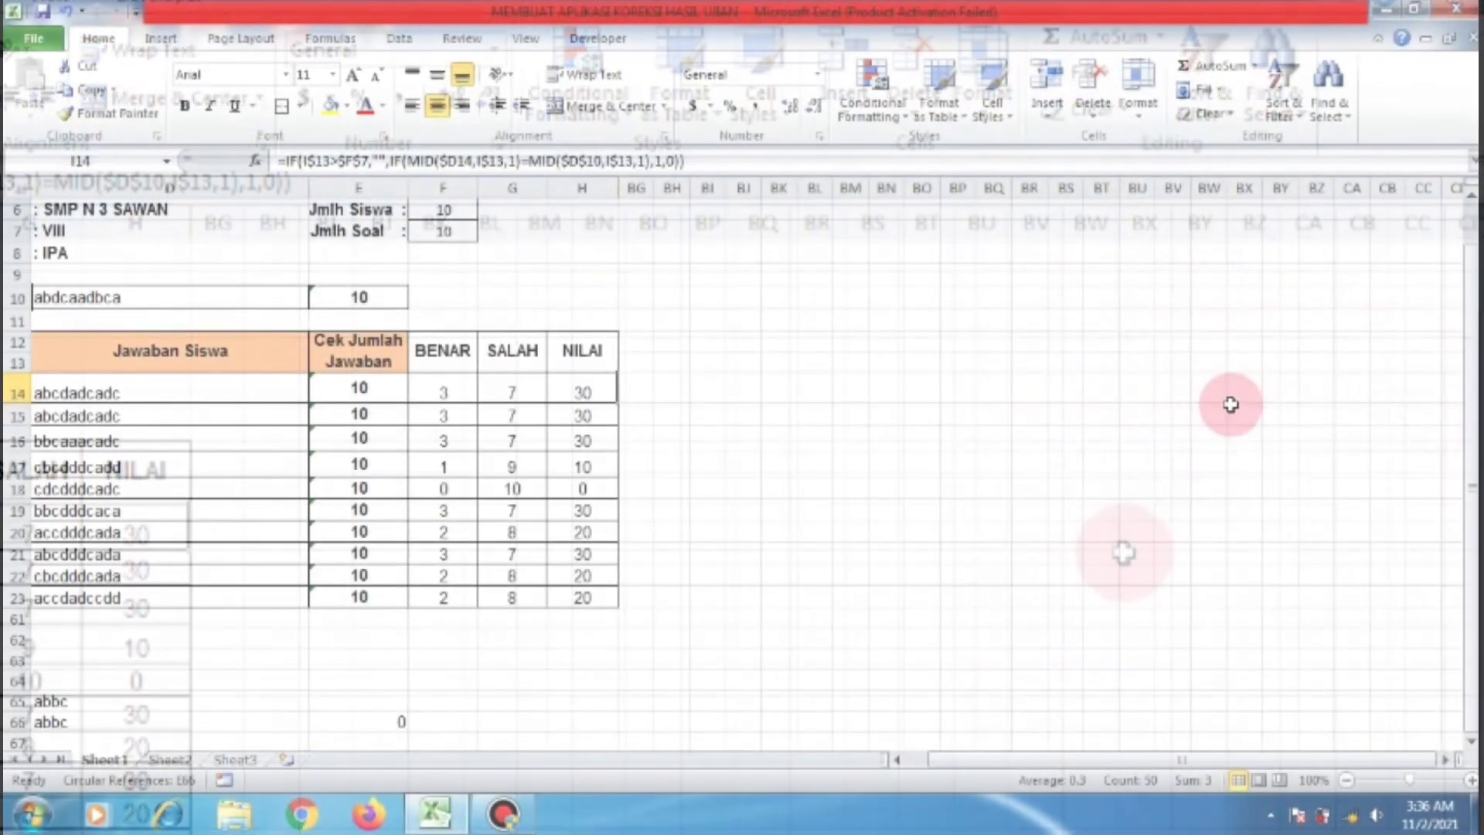
Return to the beginning of the sheet to review the exam correction table with its BENAR, SALAH and NILAI columns.
{"action": "left_click", "coordinate": [1146, 564]}
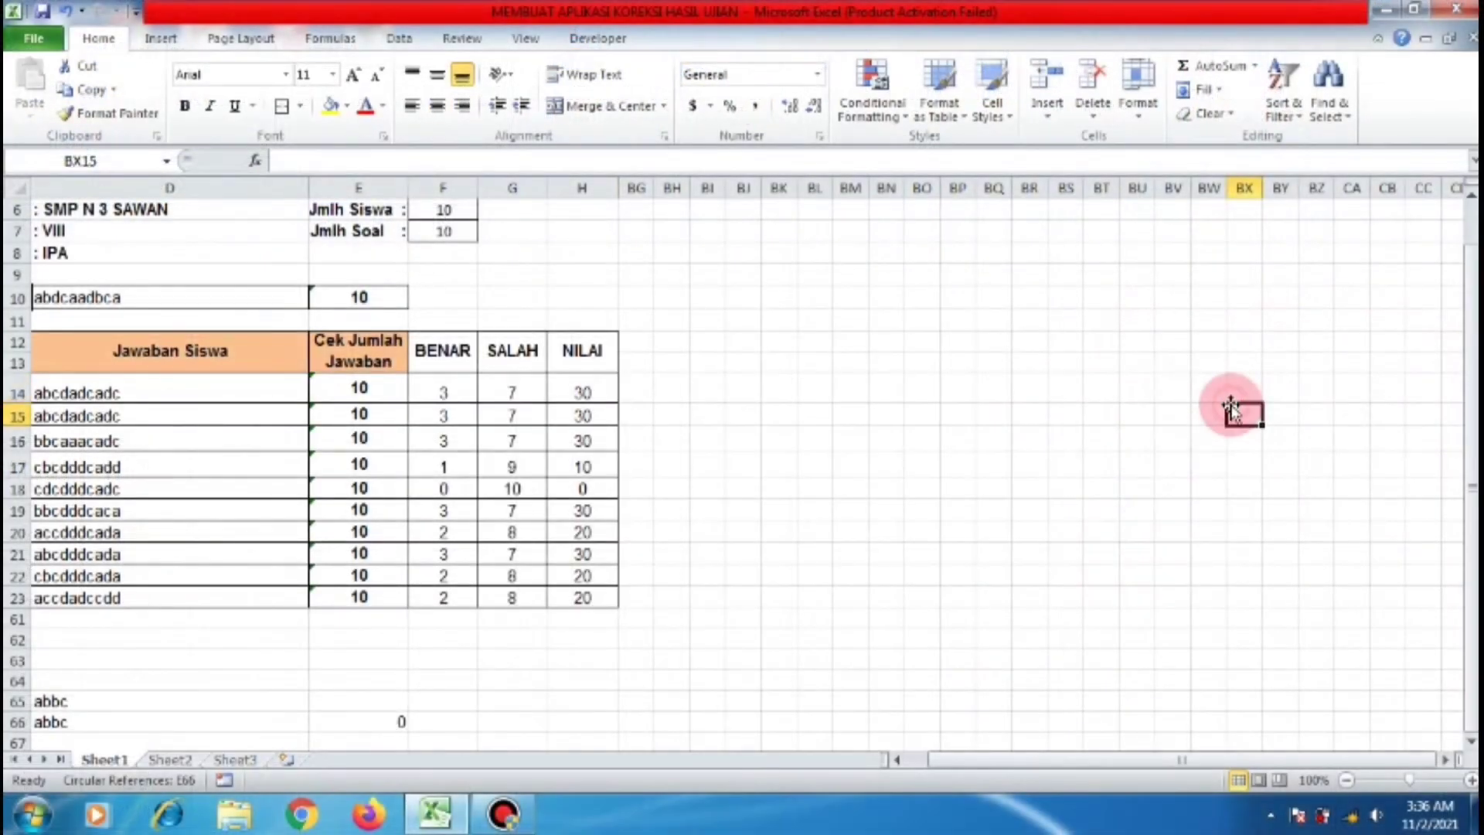
{"action": "key", "text": "Left"}
{"action": "key", "text": "Left"}
{"action": "key", "text": "Left"}
{"action": "key", "text": "Left"}
{"action": "key", "text": "Left"}
{"action": "key", "text": "Left"}
{"action": "key", "text": "Left"}
{"action": "key", "text": "Left"}
{"action": "key", "text": "Left"}
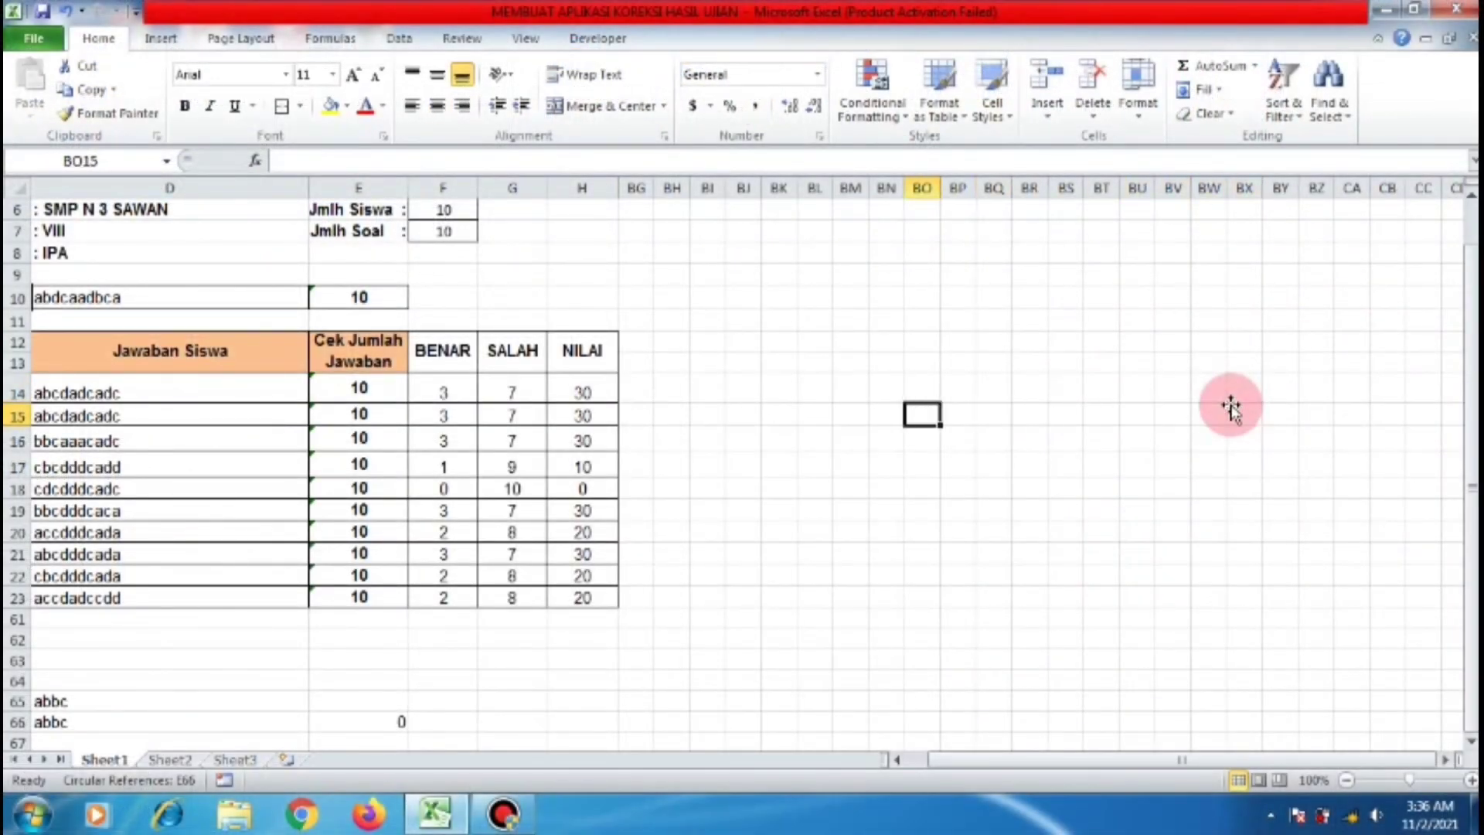
{"action": "key", "text": "ctrl+Home"}
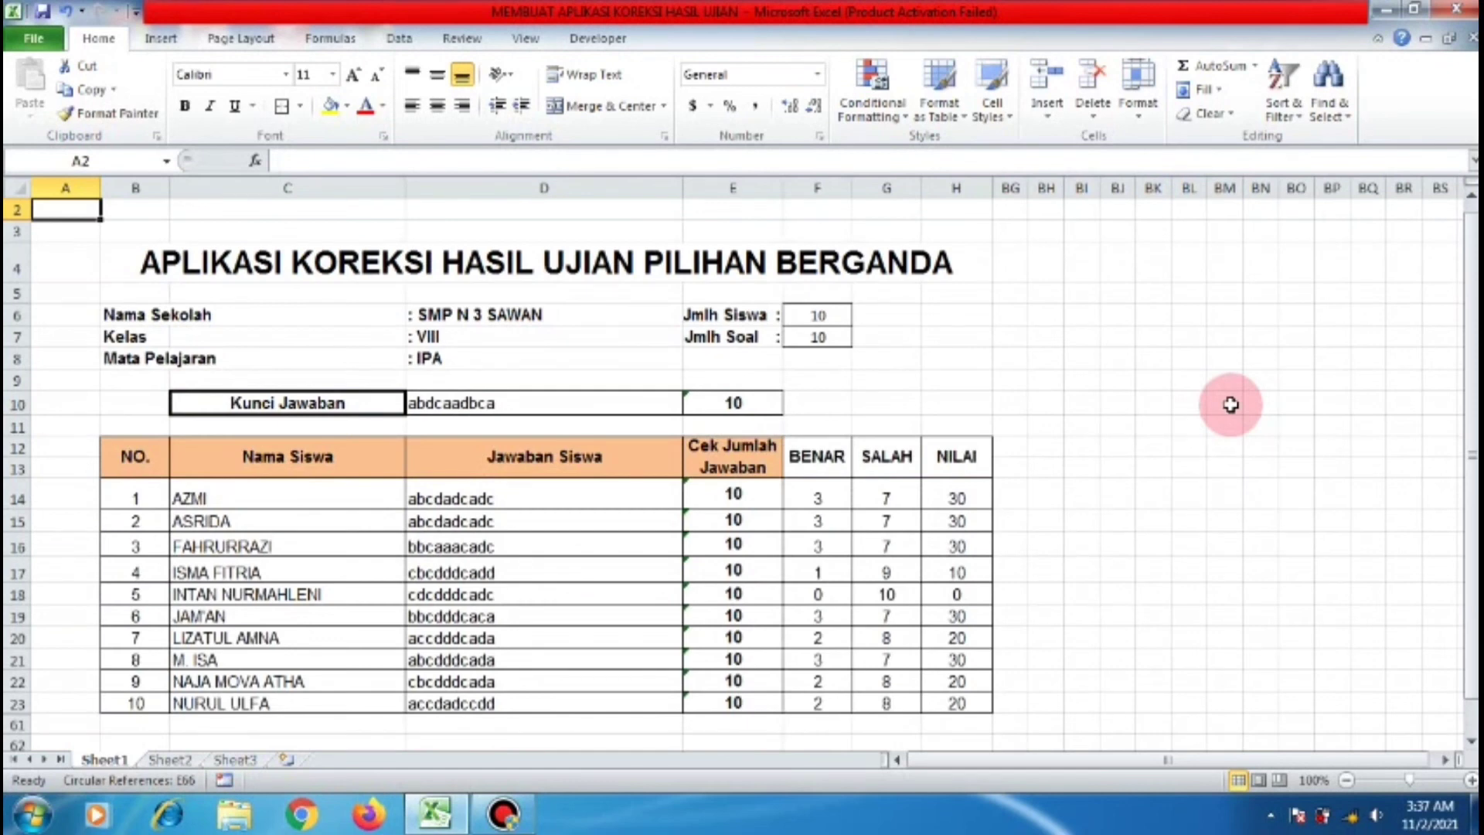